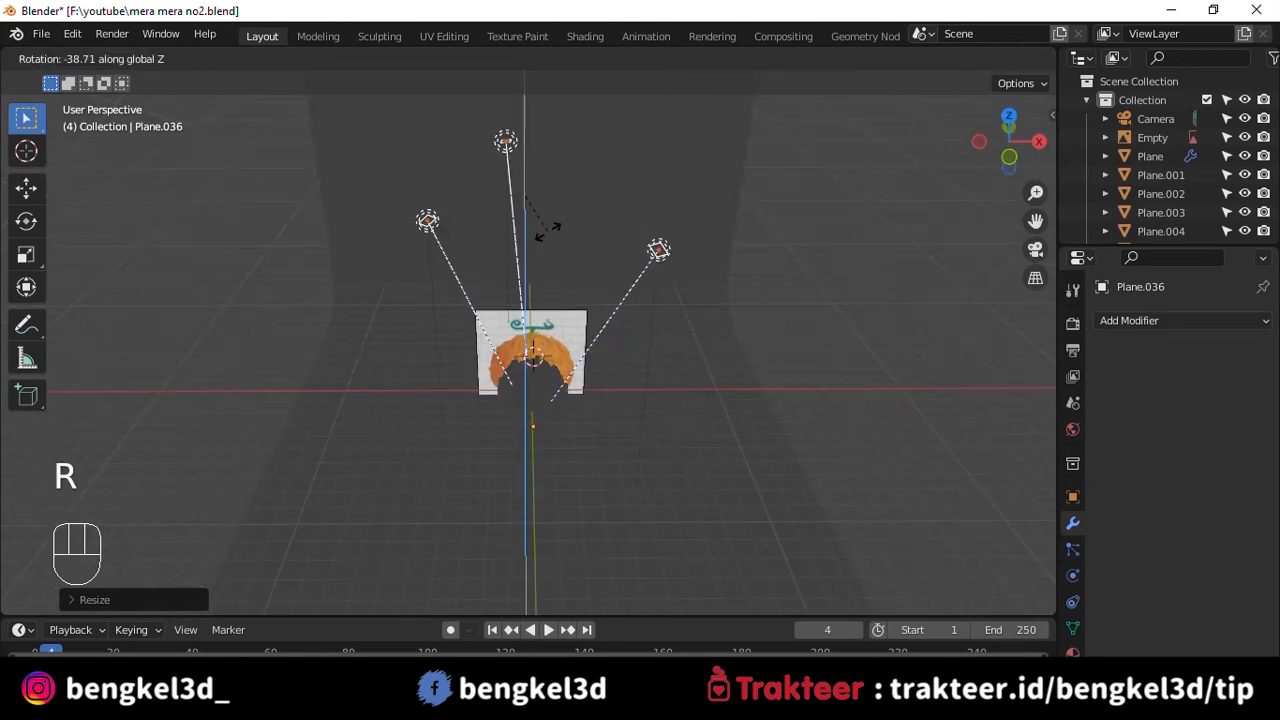
- Rotate the three-lamp rig by about -39° around global Z and set the key light's power to 900 W
click(548, 232)
middle_drag(557, 253, 519, 355)
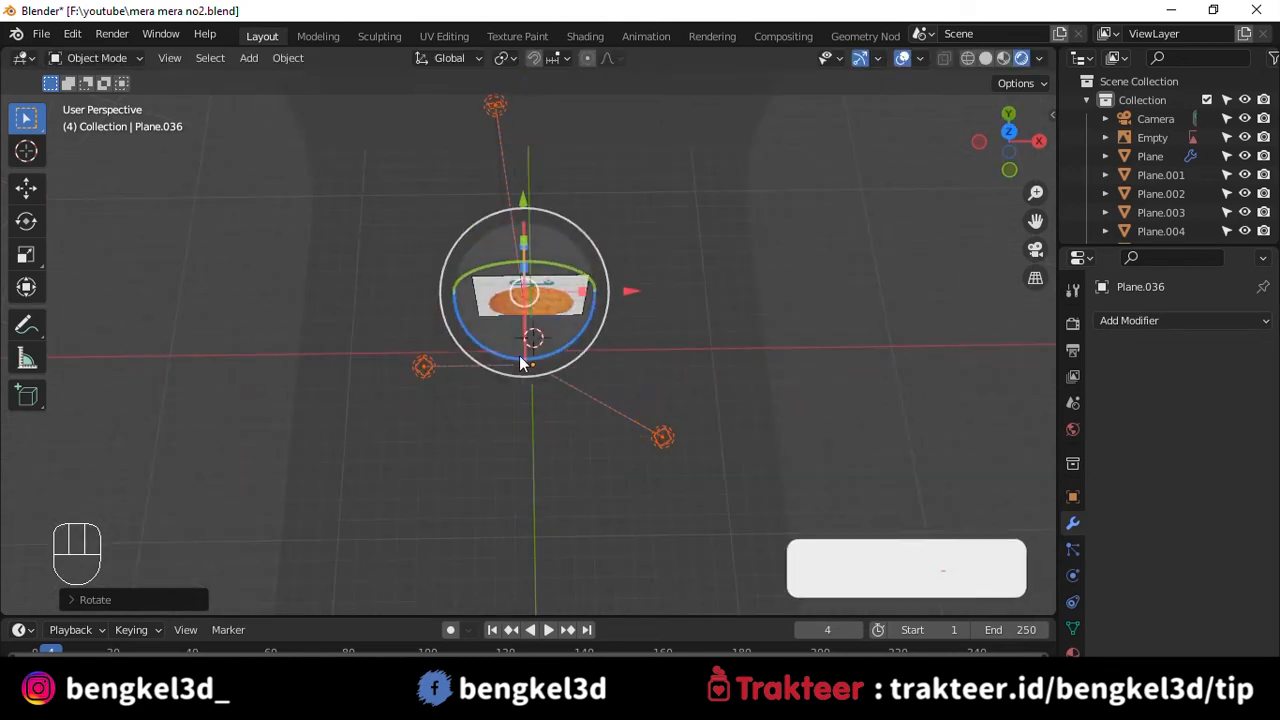
click(425, 375)
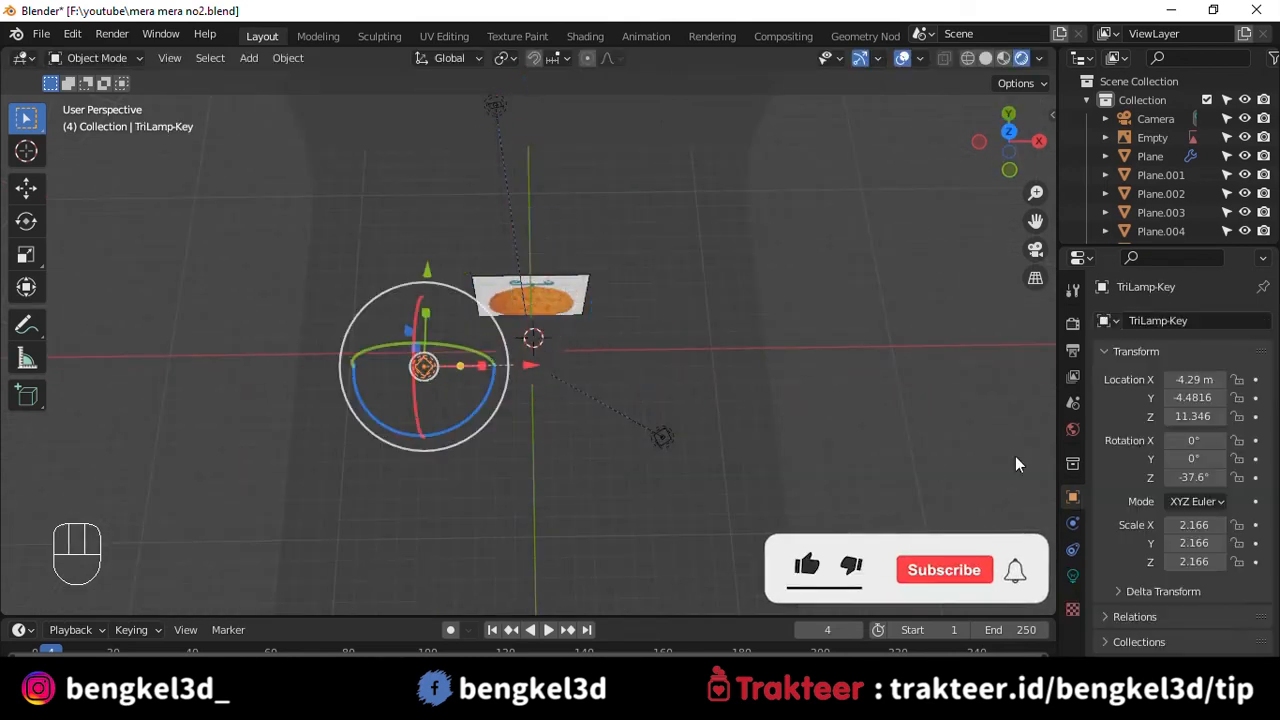
click(1072, 576)
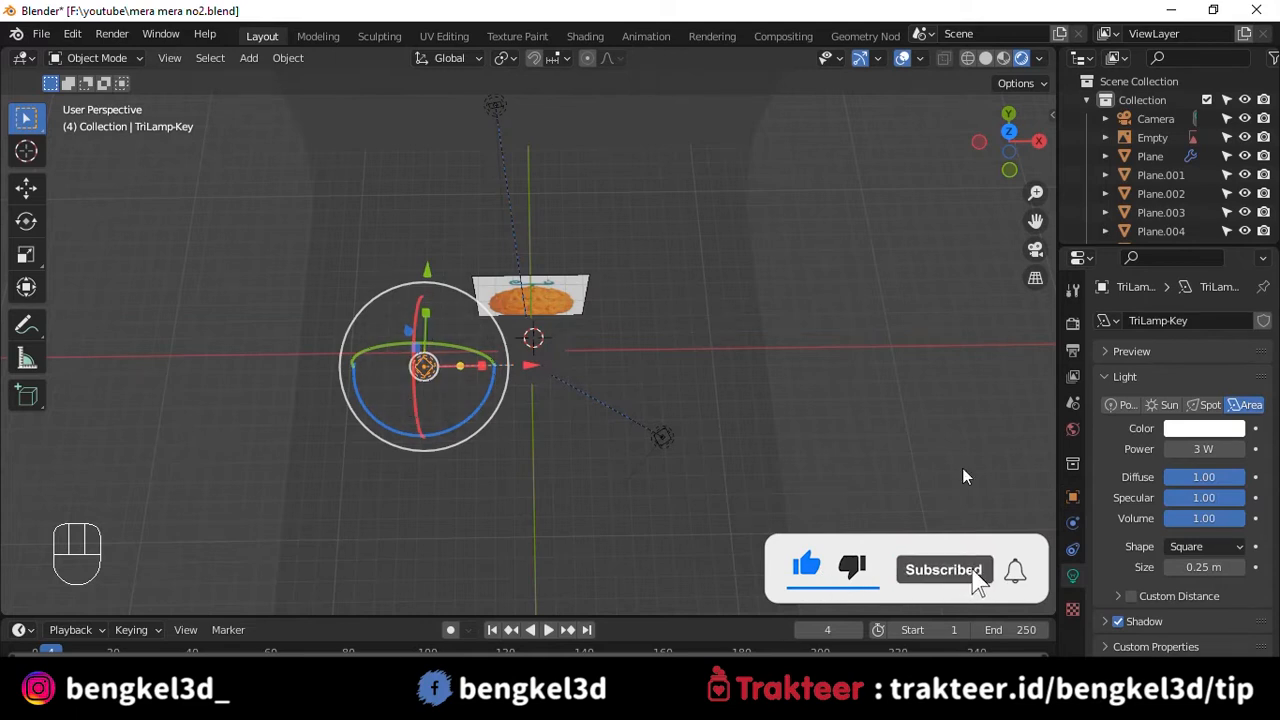
click(1190, 451)
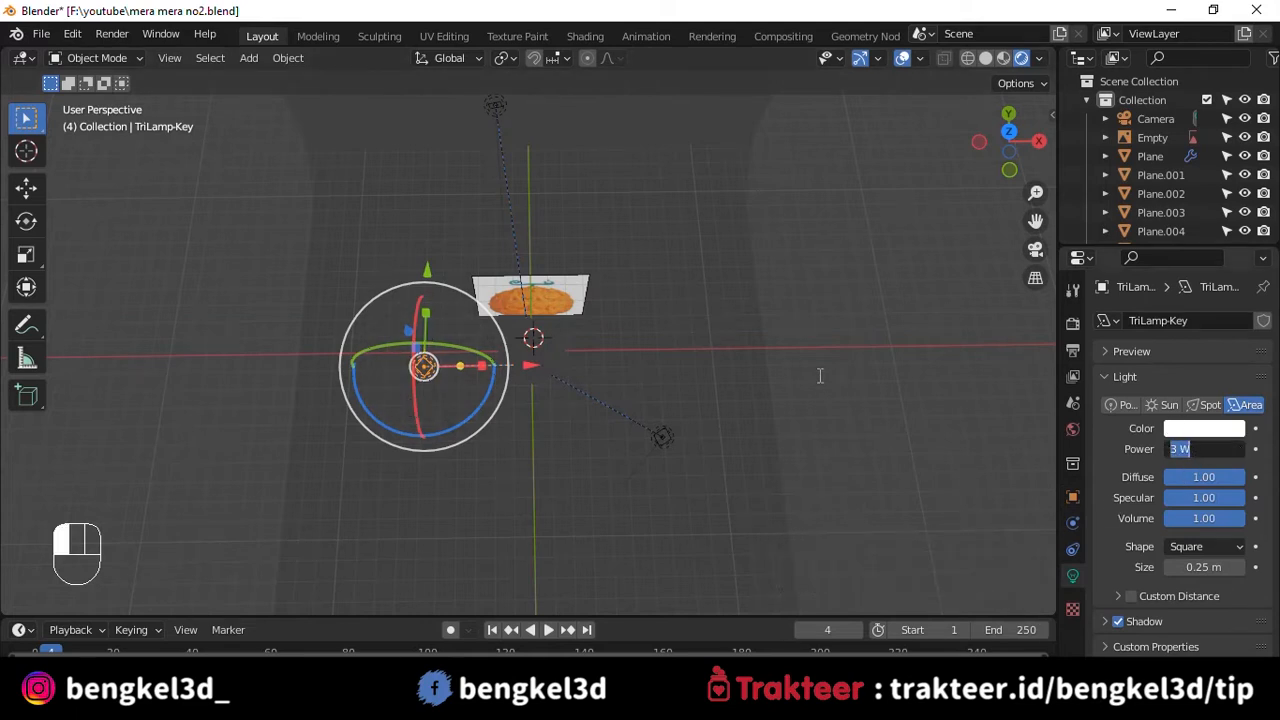
key(Return)
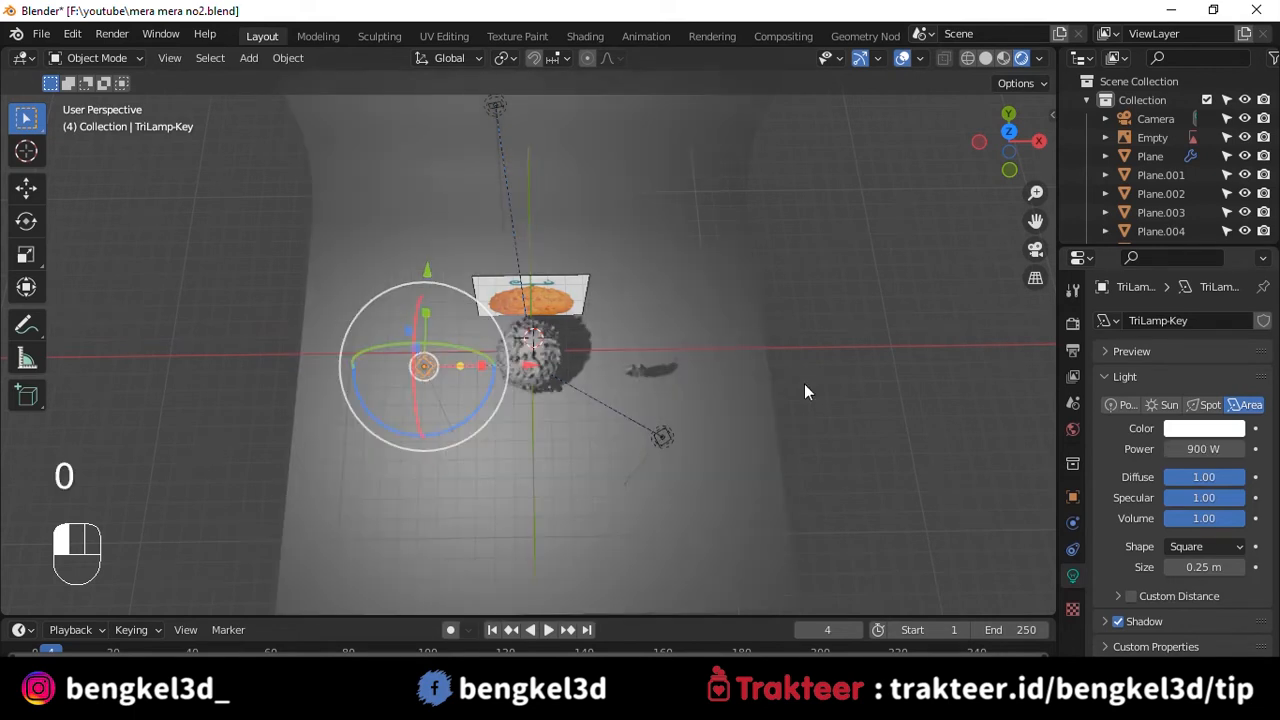
- Raise the power of the fill light and the back light
click(666, 441)
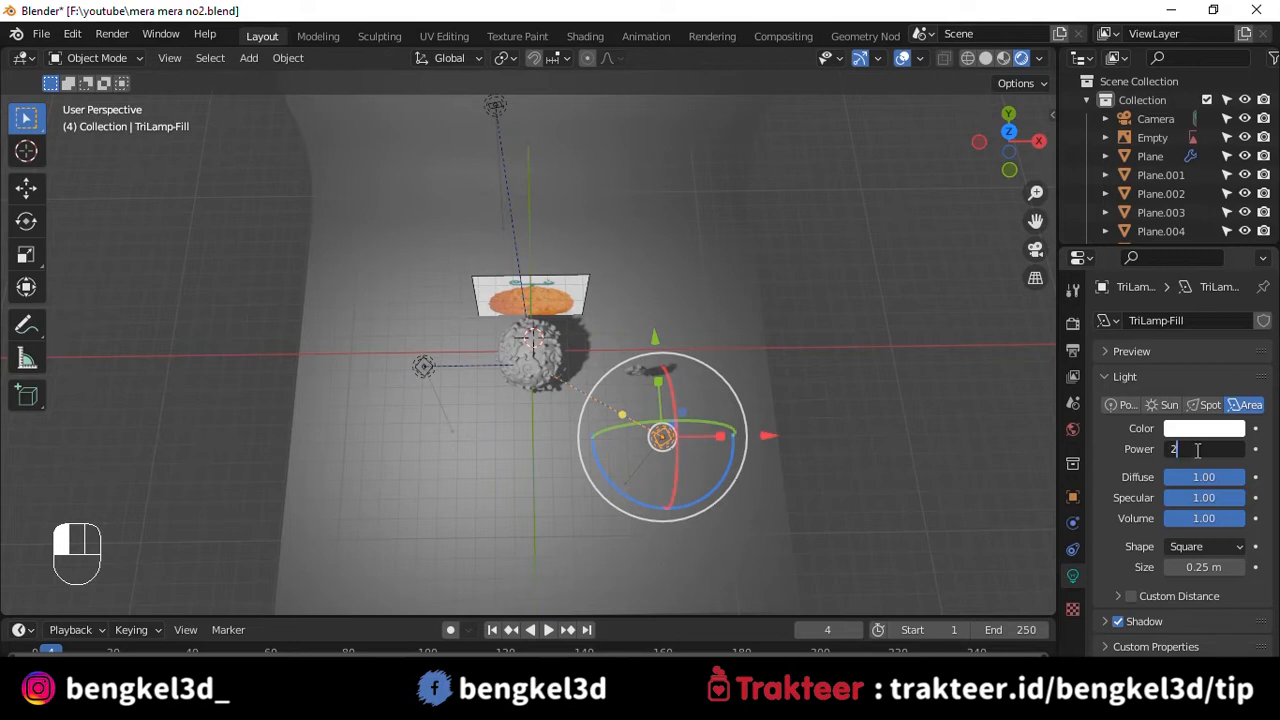
key(Return)
click(495, 105)
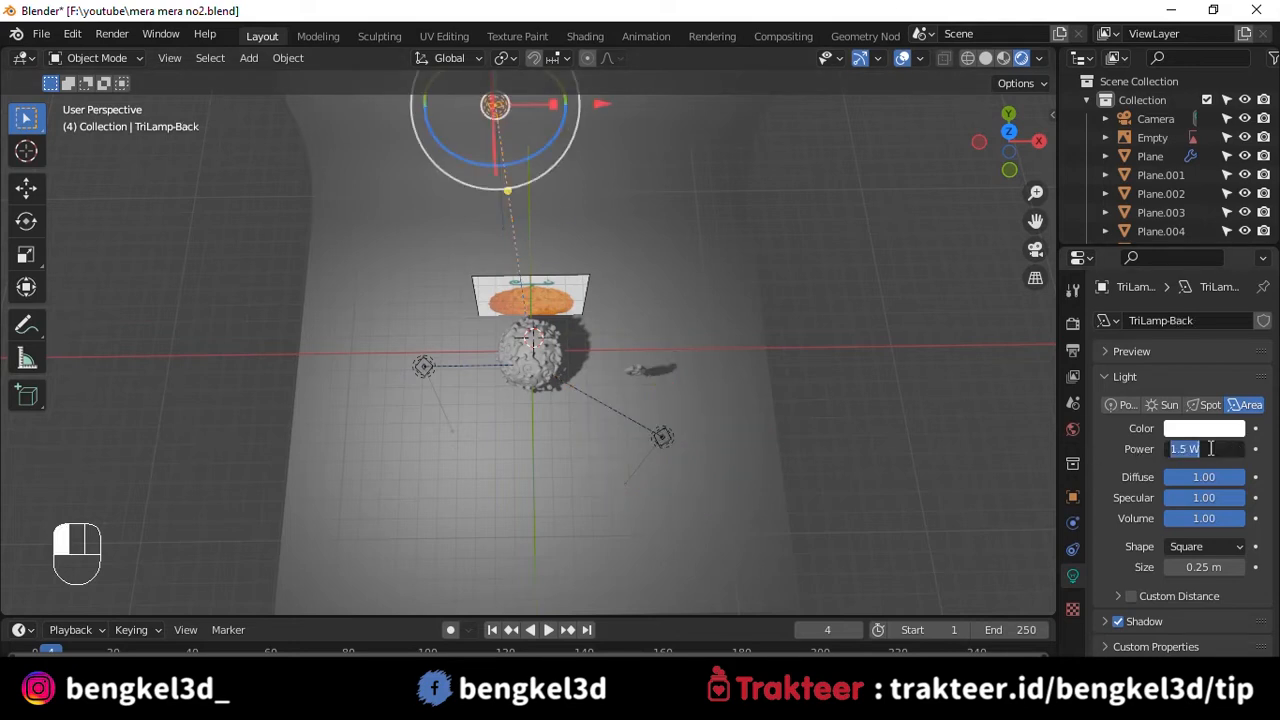
key(Return)
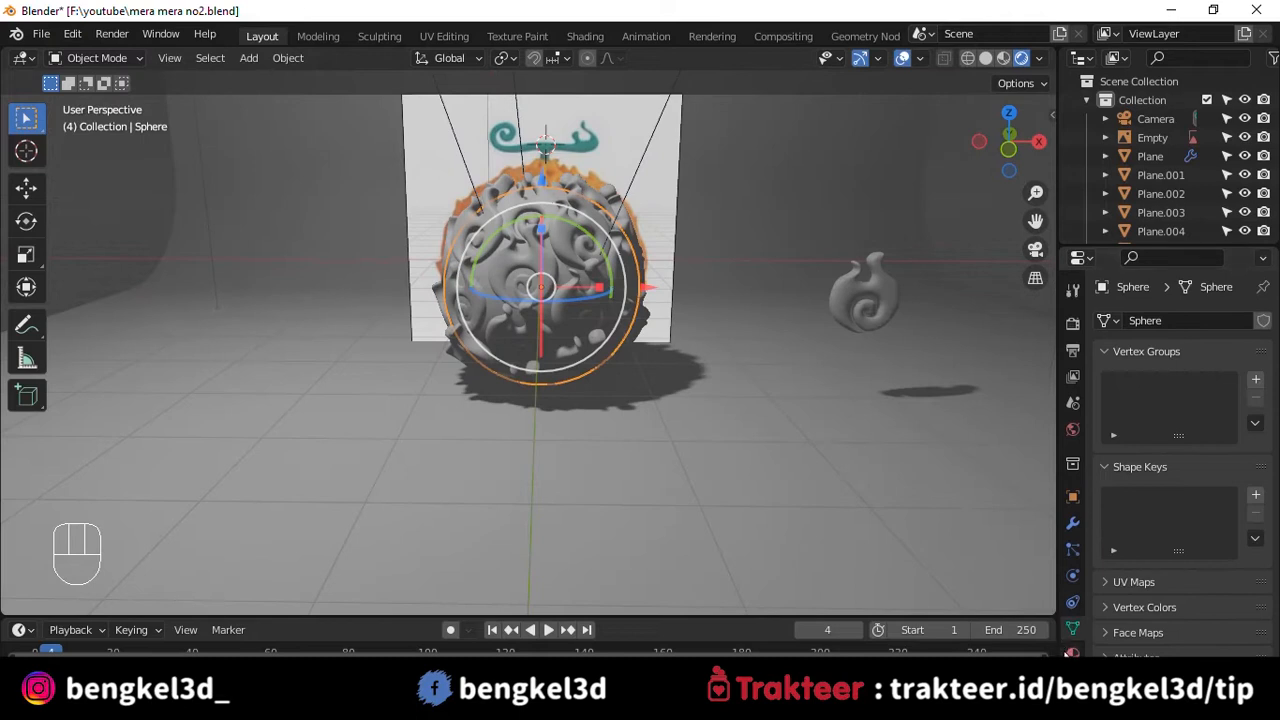
- Set the base color of the sphere's material to orange with hue 0.037, saturation 0.979 and value 0.800
click(1069, 654)
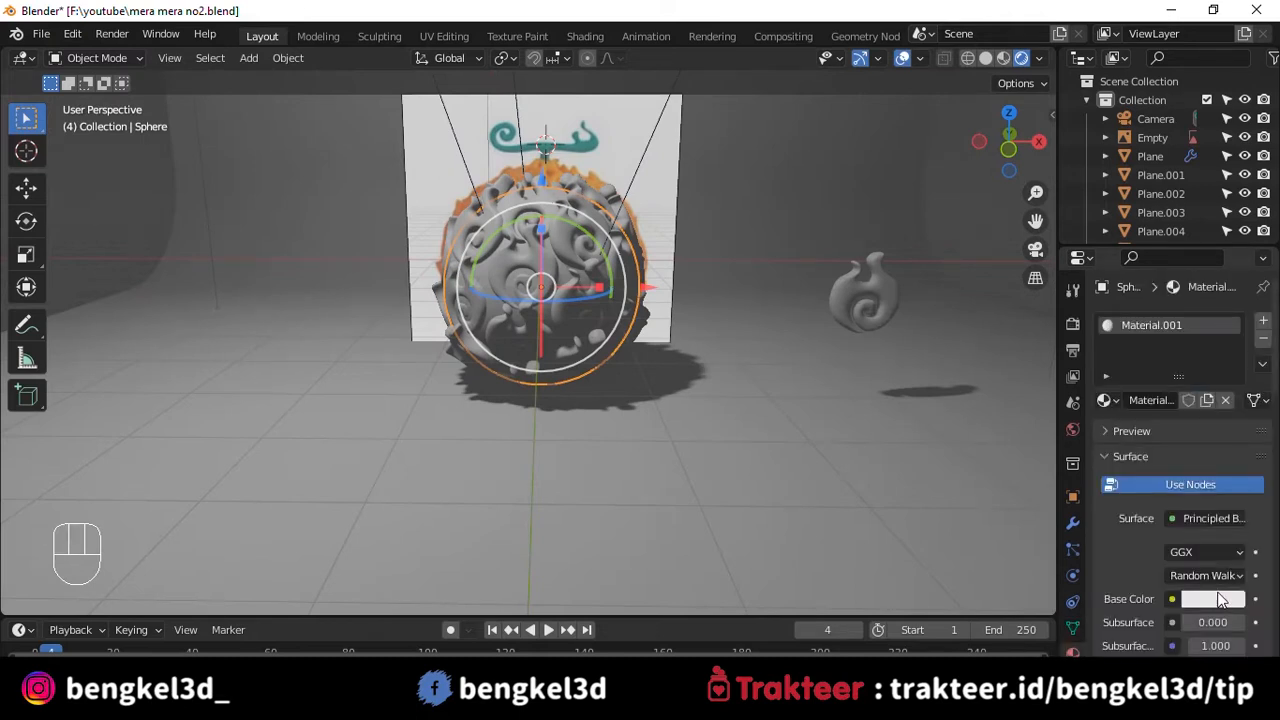
click(1220, 598)
drag(1164, 424, 1121, 446)
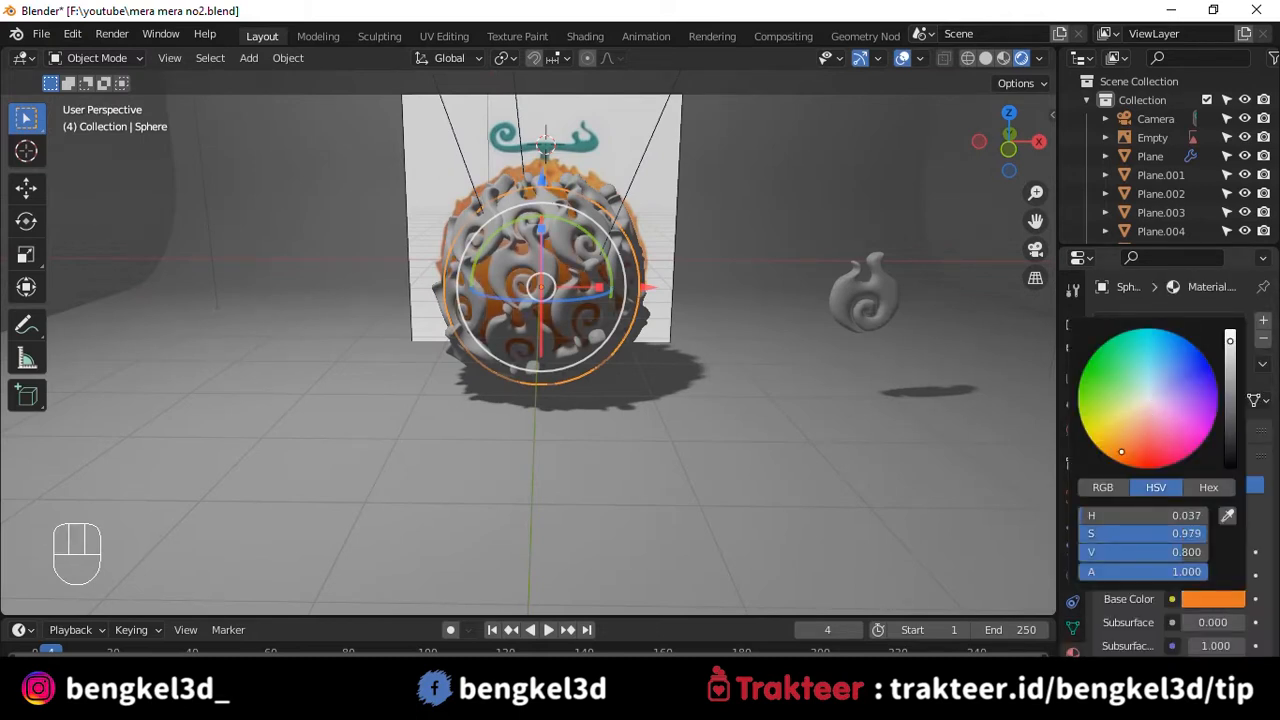
- Link the sphere's orange material to the flame ornaments around it, keeping the reference image, backdrop and lights out of the selection
click(525, 272)
scroll(687, 199, up, 2)
shift+middle_drag(687, 199, 673, 265)
key(grave)
click(607, 199)
drag(463, 265, 797, 518)
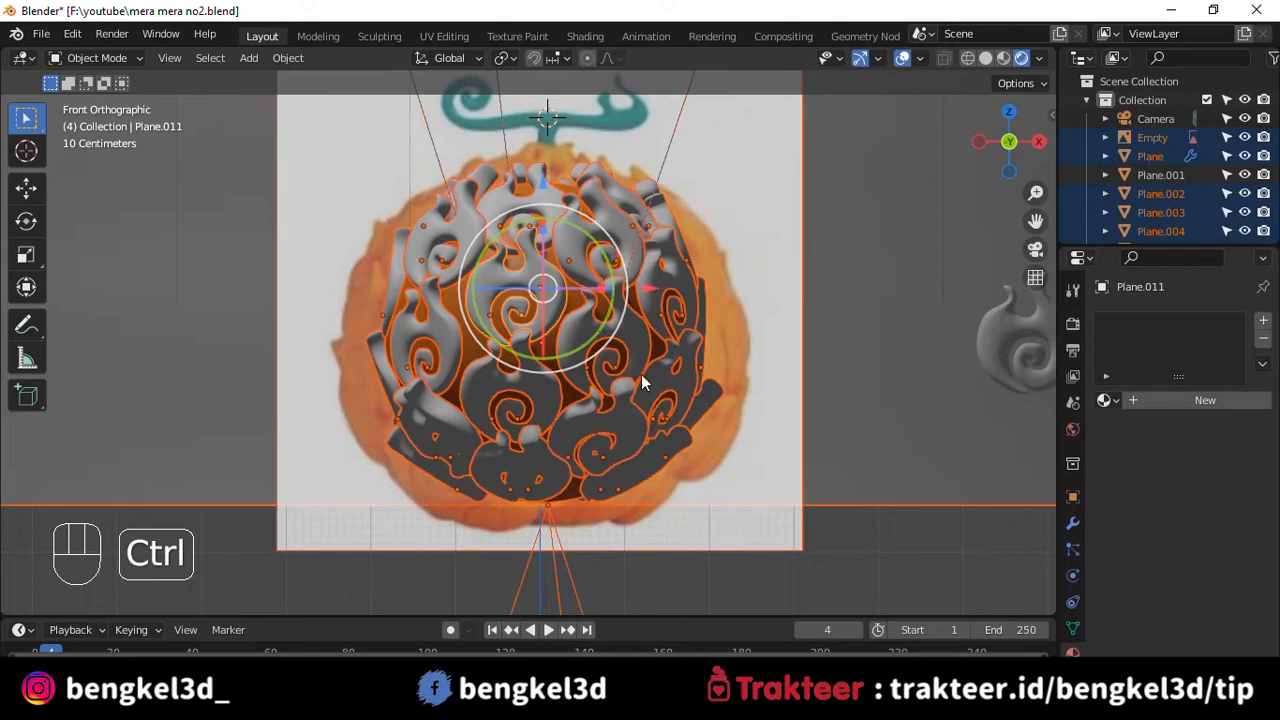
ctrl+drag(819, 210, 862, 285)
ctrl+drag(503, 581, 640, 606)
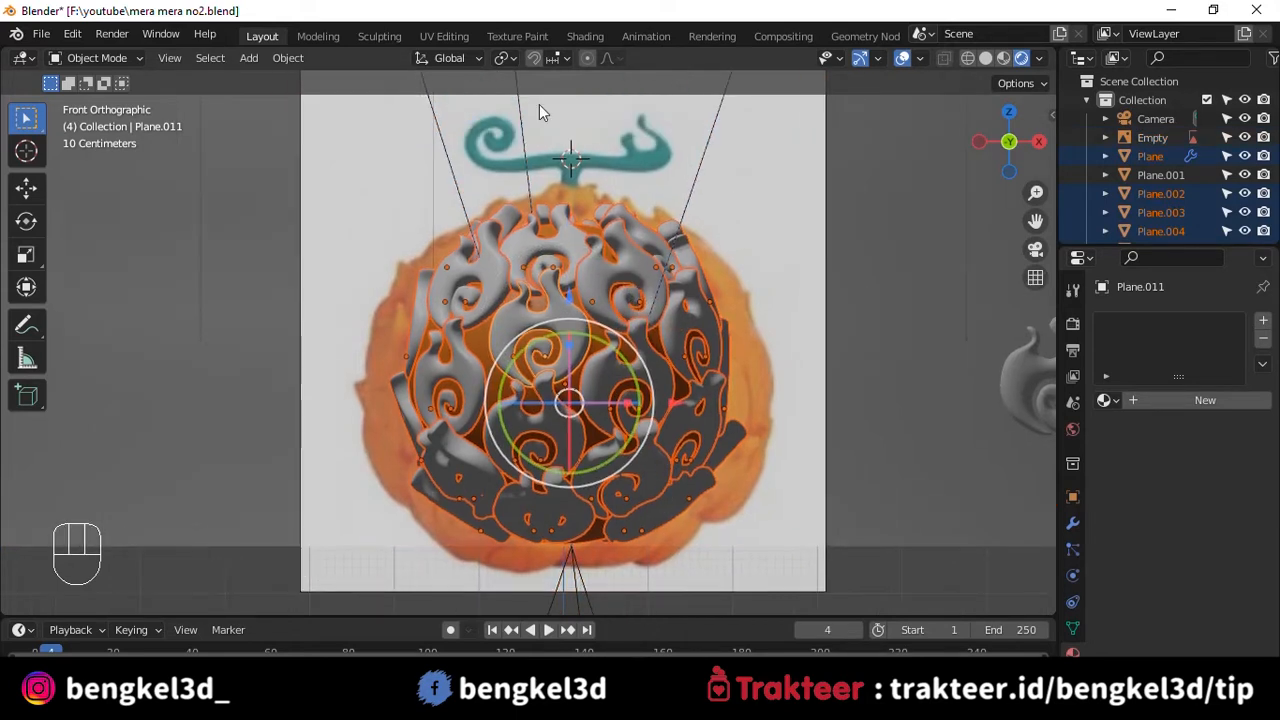
right_click(539, 106)
scroll(585, 364, up, 4)
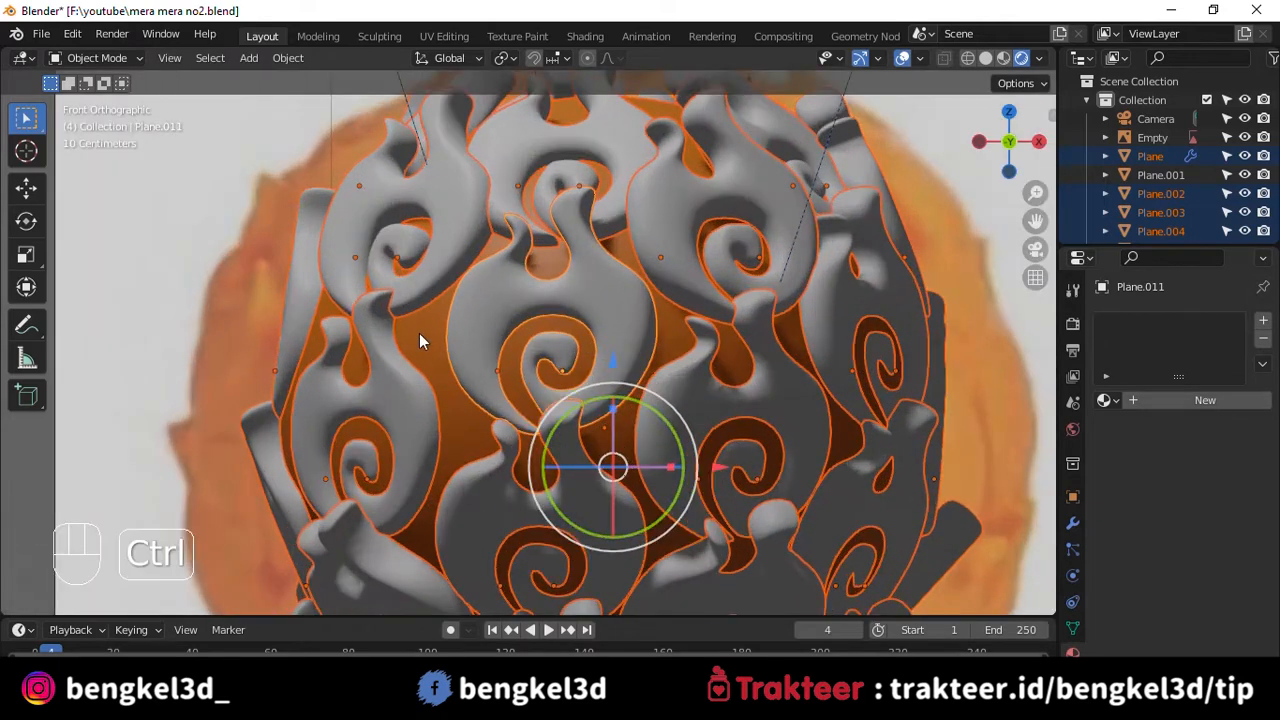
scroll(434, 352, down, 1)
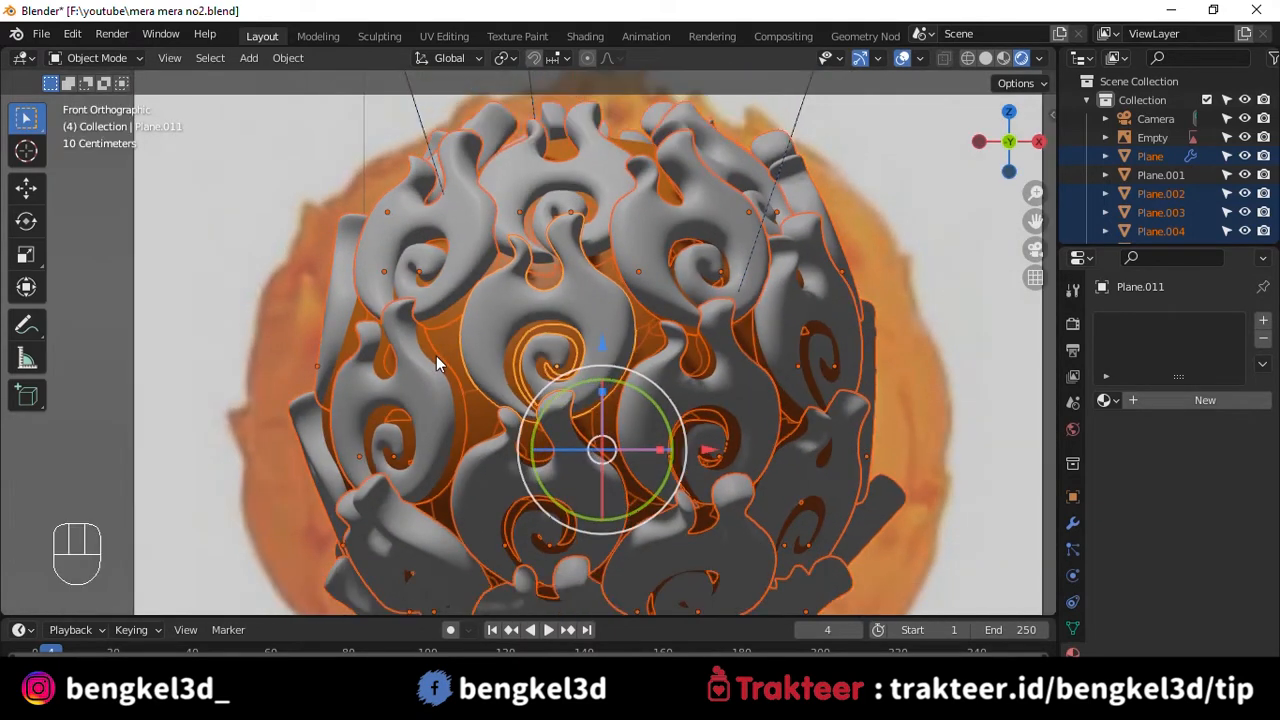
shift+click(442, 337)
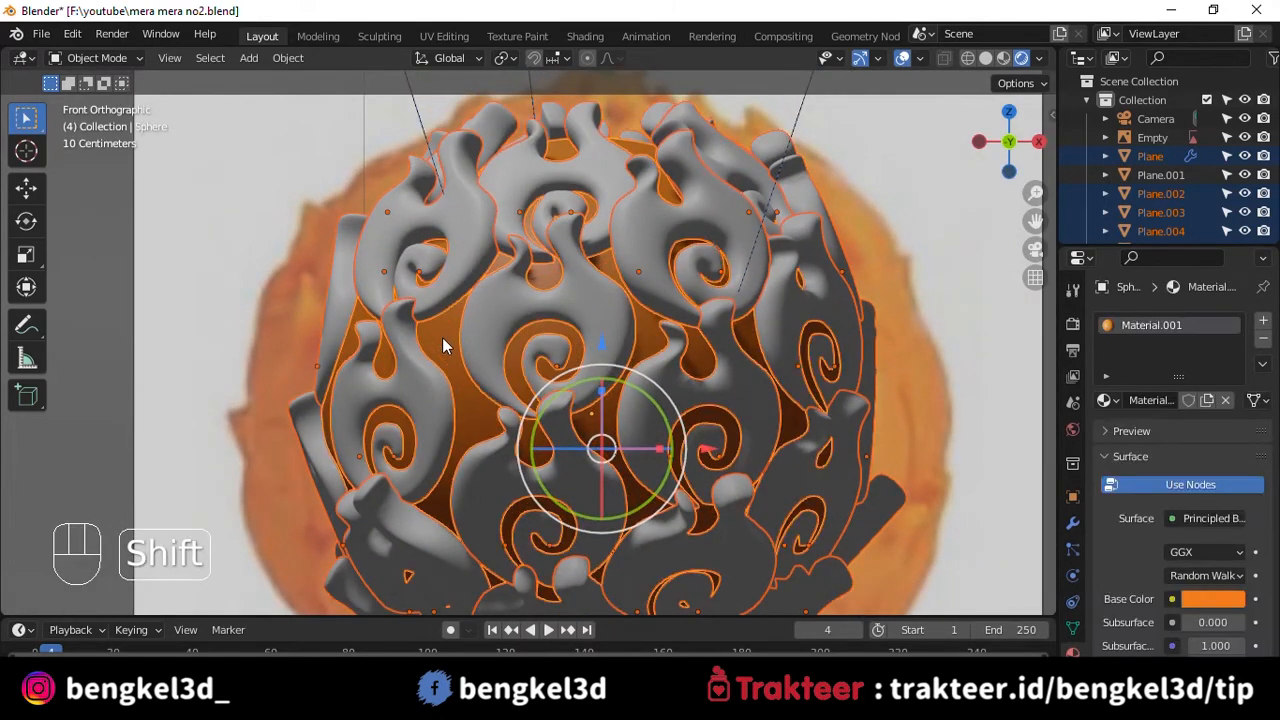
scroll(442, 337, down, 2)
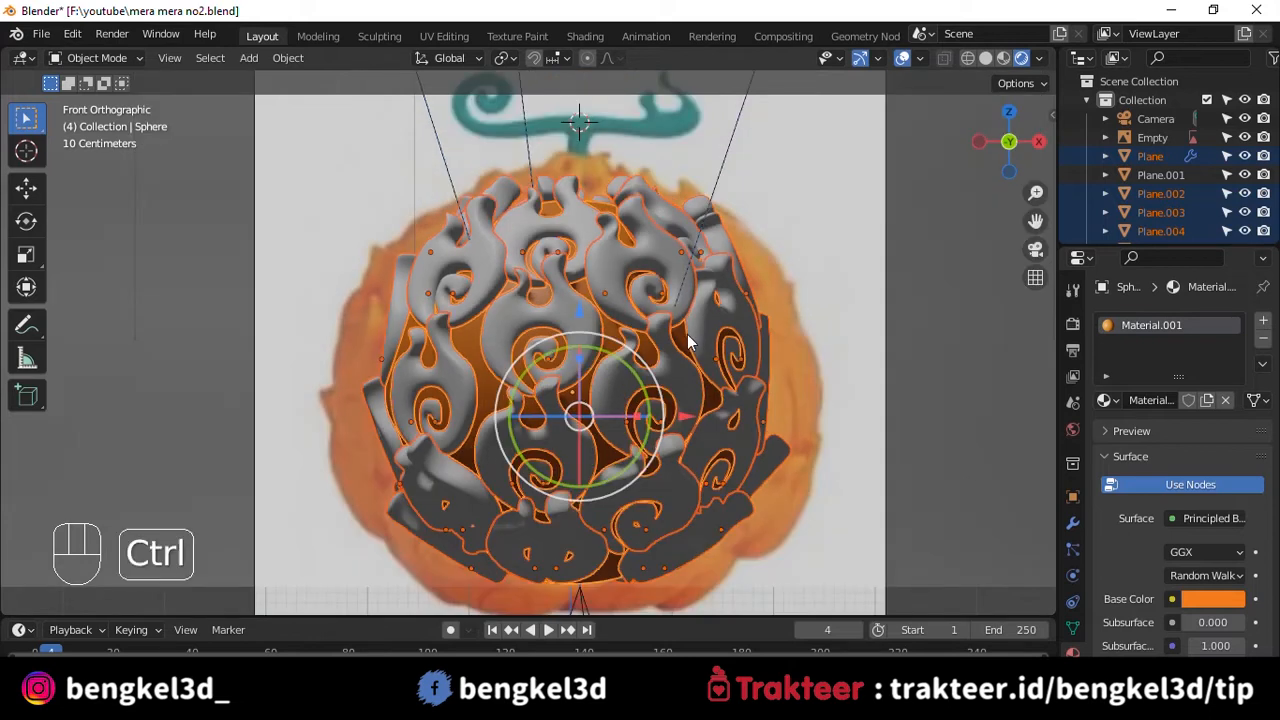
key(ctrl+l)
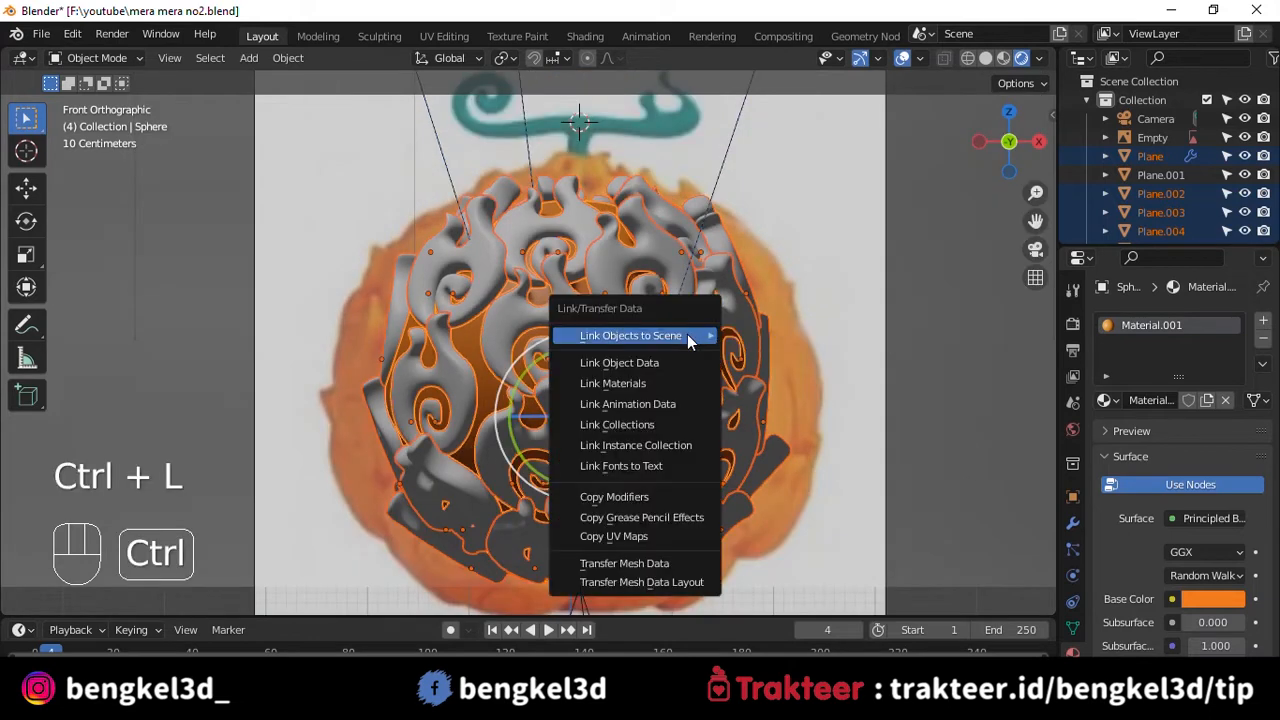
click(651, 383)
scroll(723, 344, down, 1)
key(Tab)
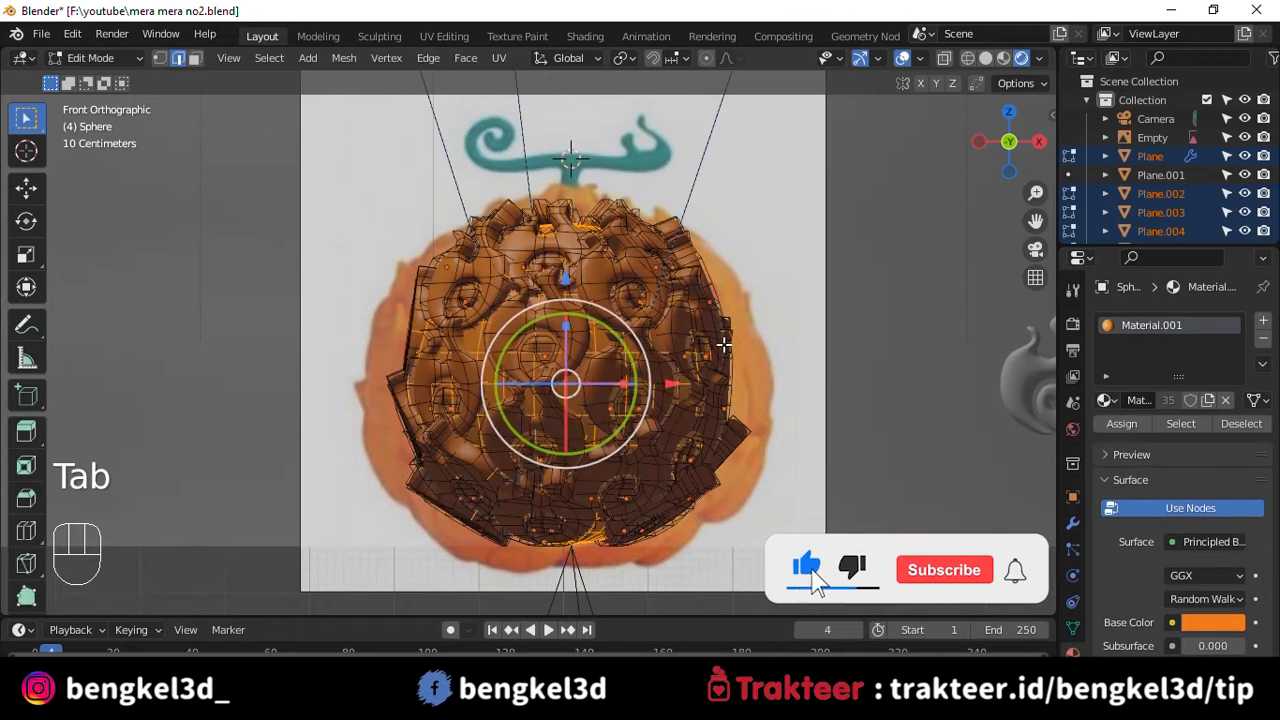
key(Tab)
- Add a mesh cylinder at the 3D cursor on the middle of the reference image's teal stem
scroll(612, 275, down, 2)
scroll(622, 260, down, 2)
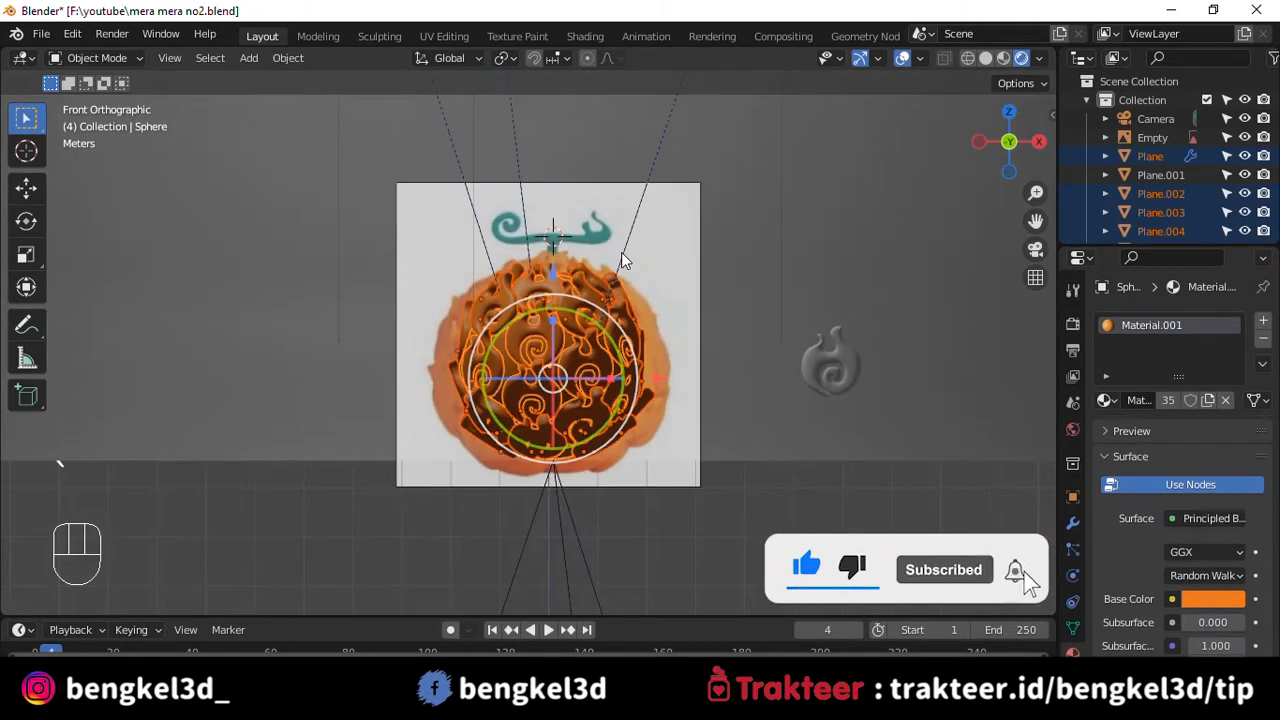
scroll(633, 272, up, 6)
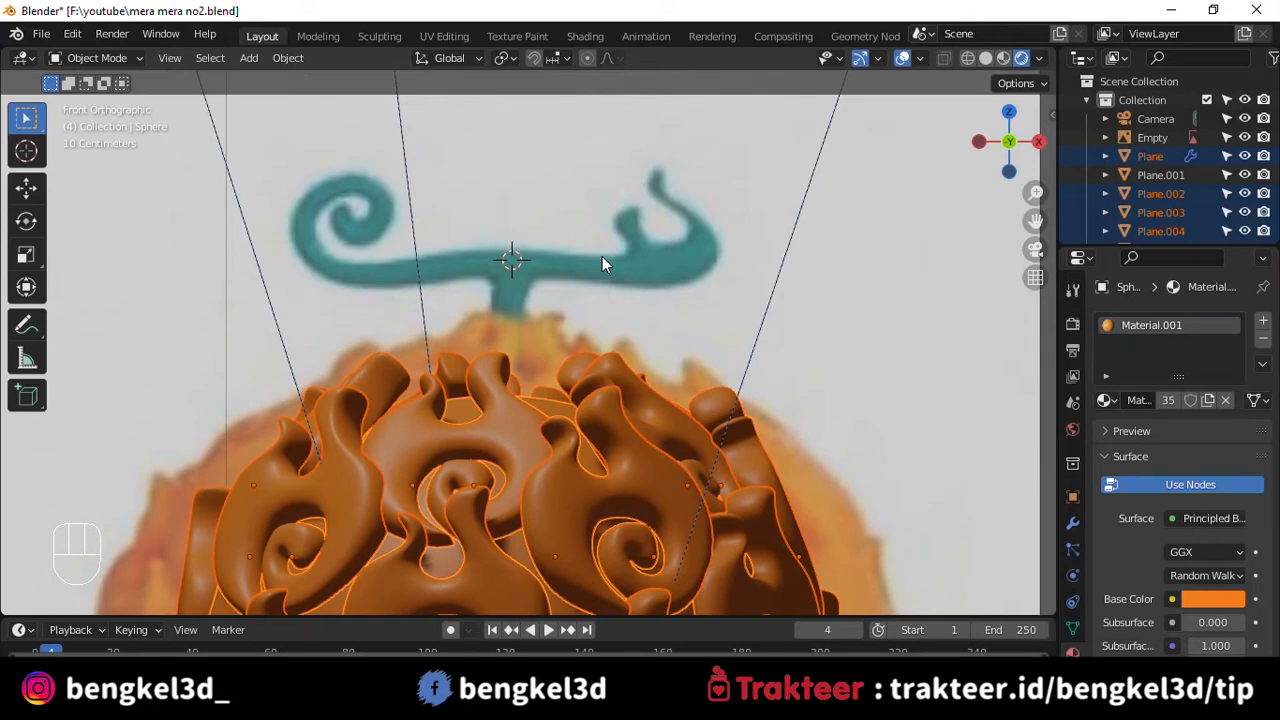
scroll(596, 248, up, 2)
shift+scroll(594, 220, up, 2)
key(shift+a)
mouse_move(605, 72)
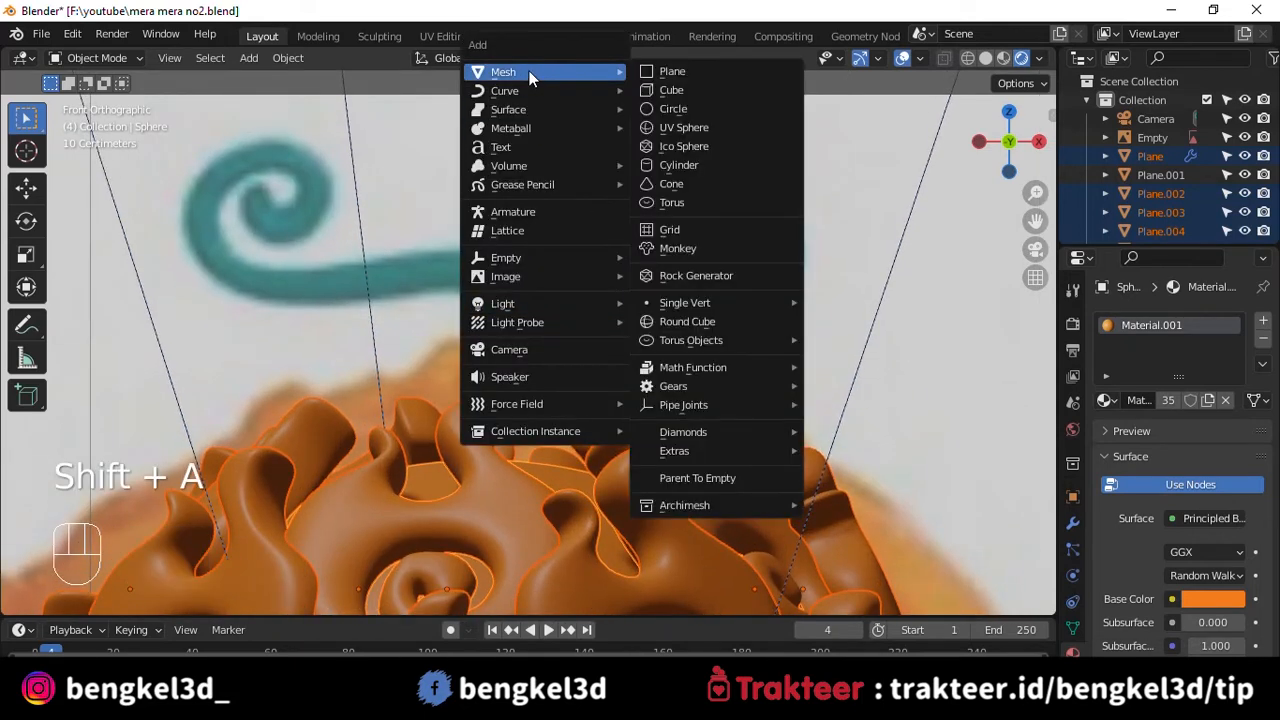
click(705, 168)
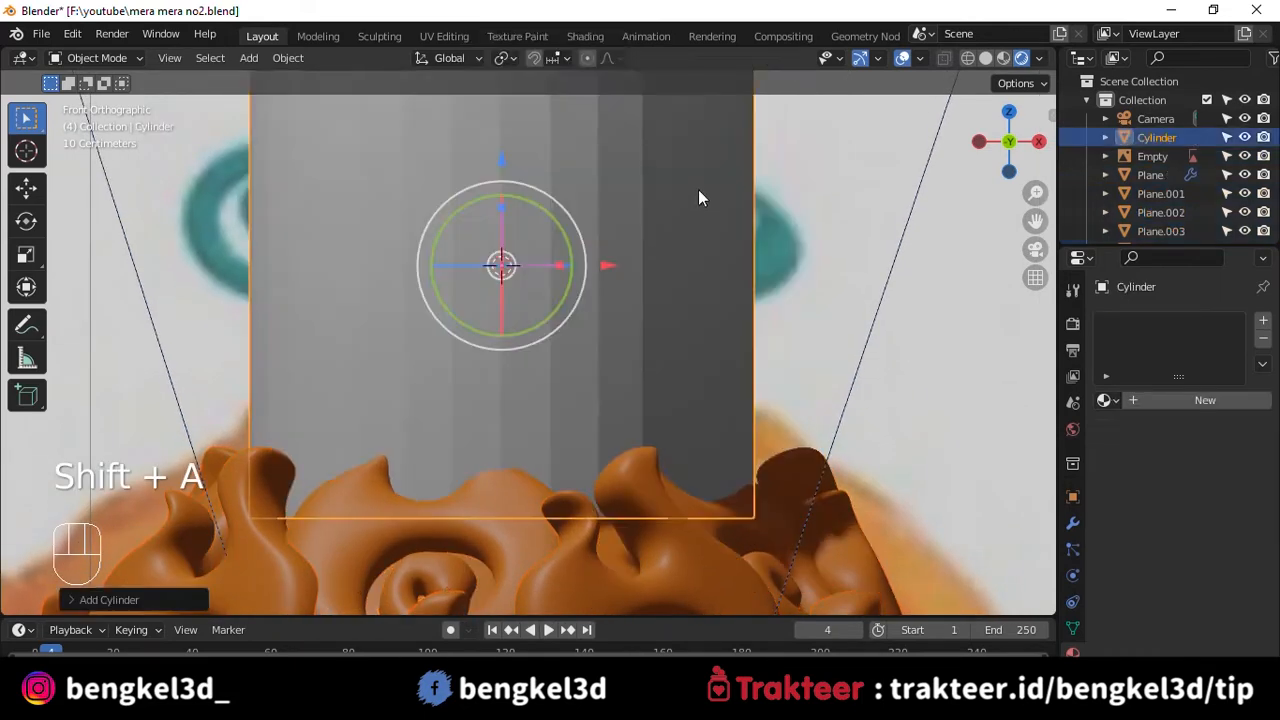
- Rotate the cylinder 90° about the Y axis and scale it down to roughly the thickness of the teal stem
text(ry)
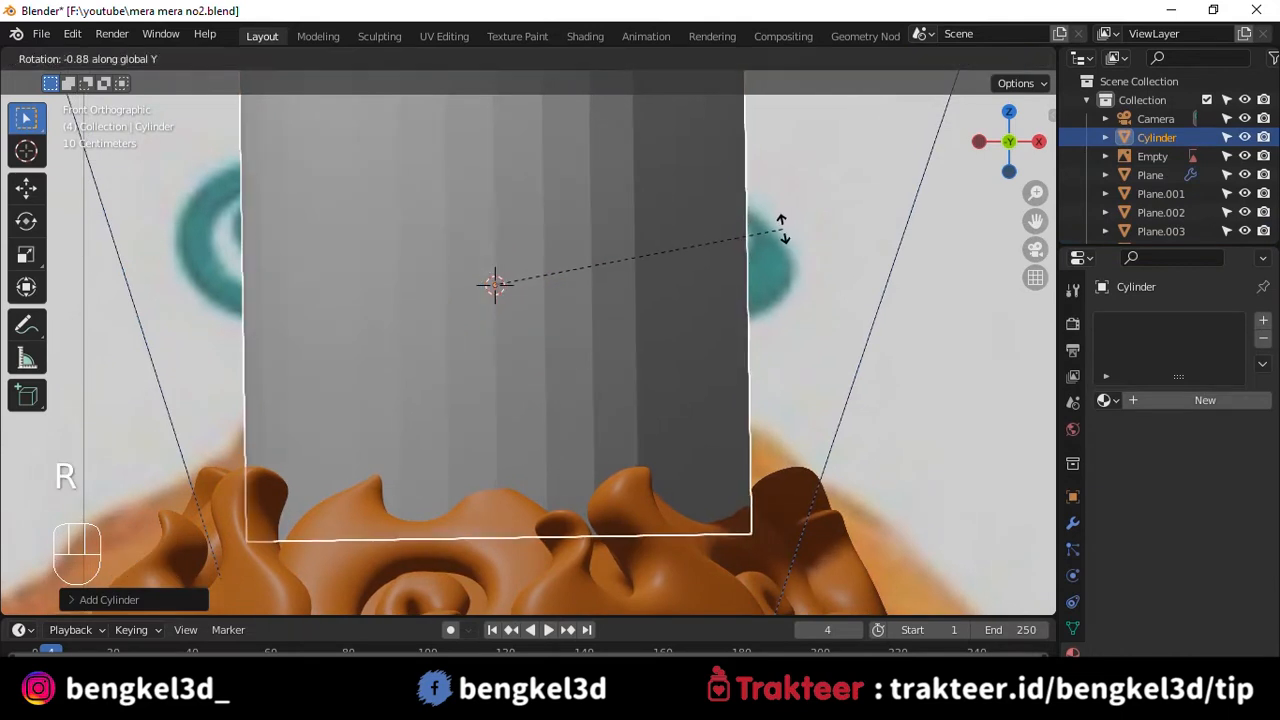
text(90)
key(Return)
key(s)
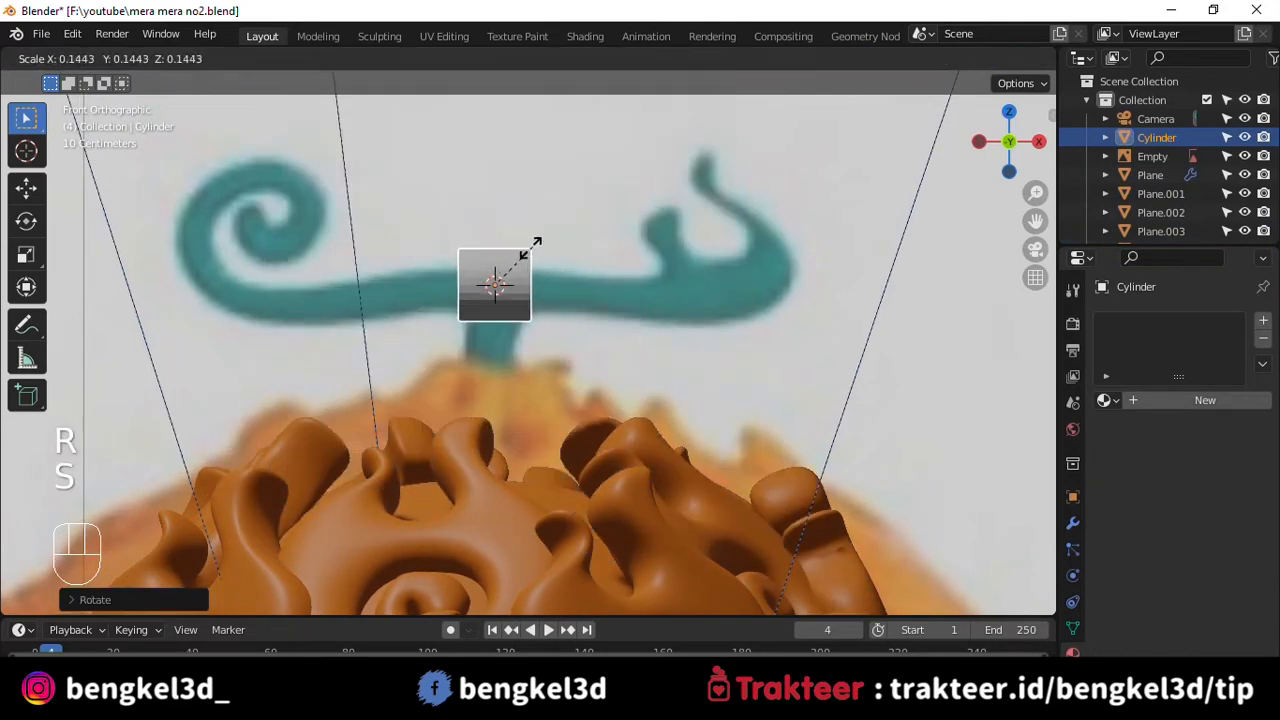
click(510, 248)
- In Edit Mode with X-ray and solid shading, extrude two segments from the cylinder's right end along the straight part of the reference stem
scroll(520, 262, up, 4)
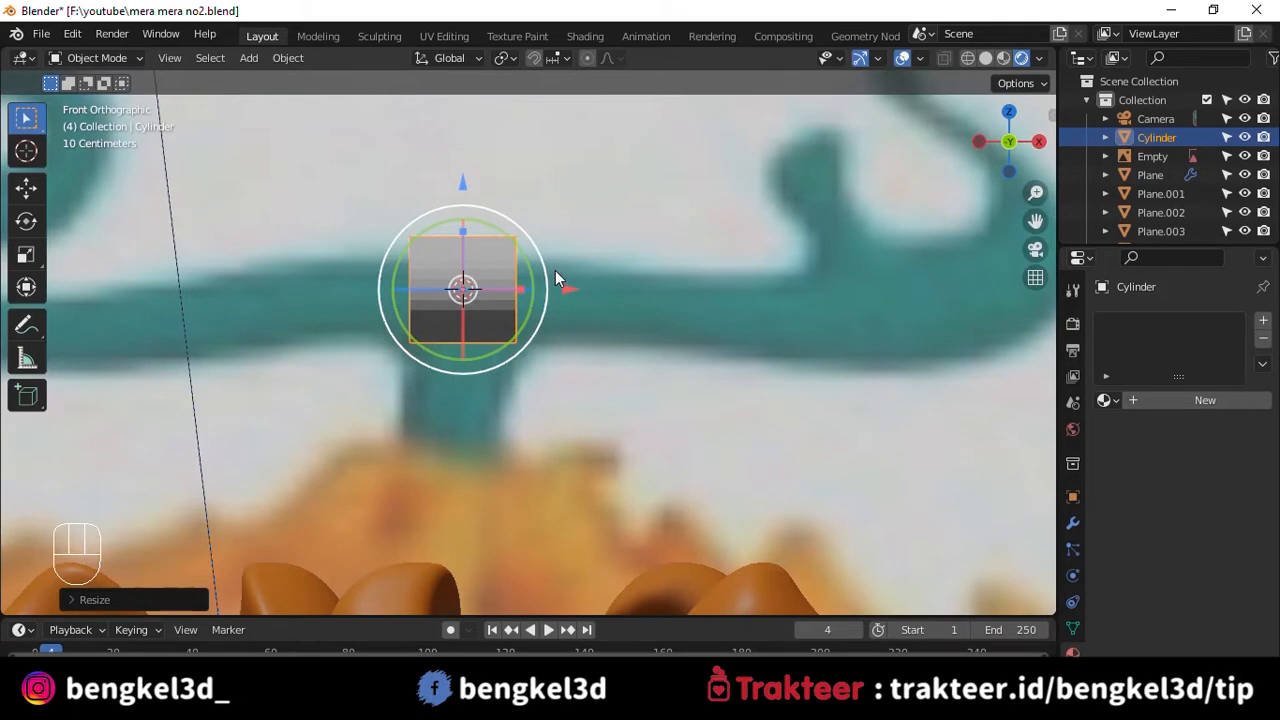
key(Tab)
key(alt+z)
click(986, 57)
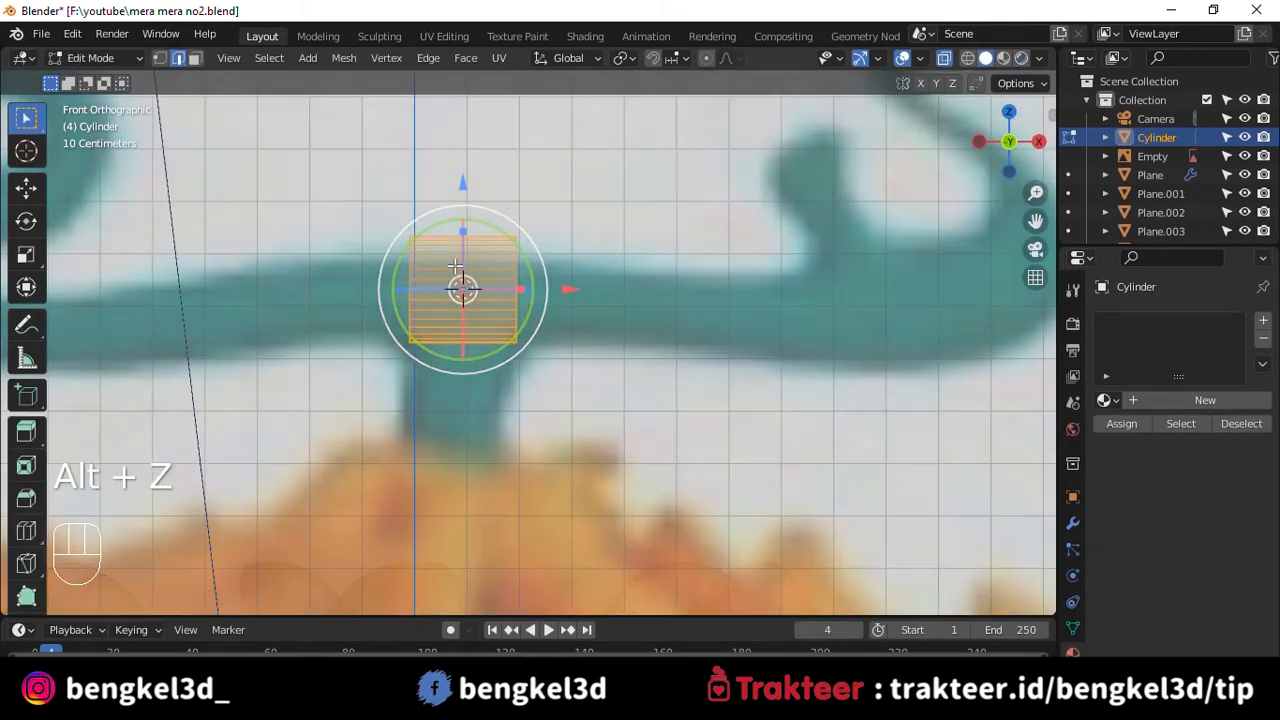
key(a)
drag(552, 385, 552, 385)
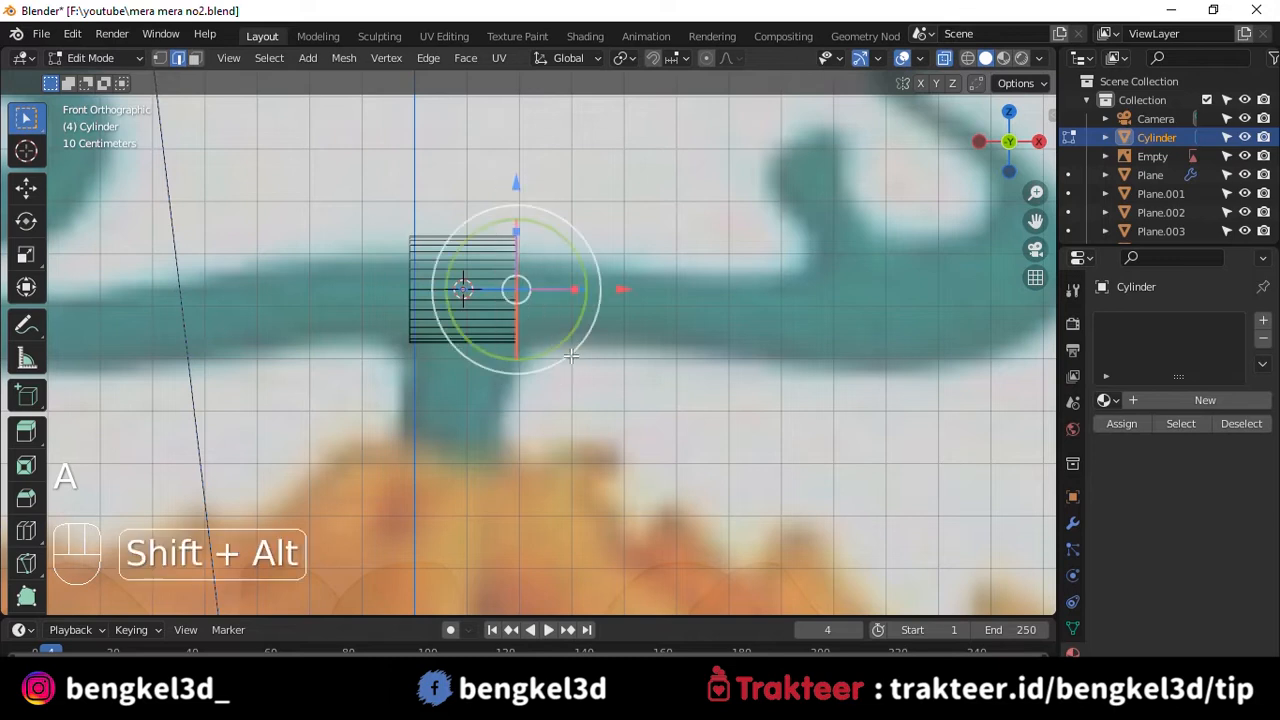
shift+middle_drag(552, 385, 502, 389)
key(e)
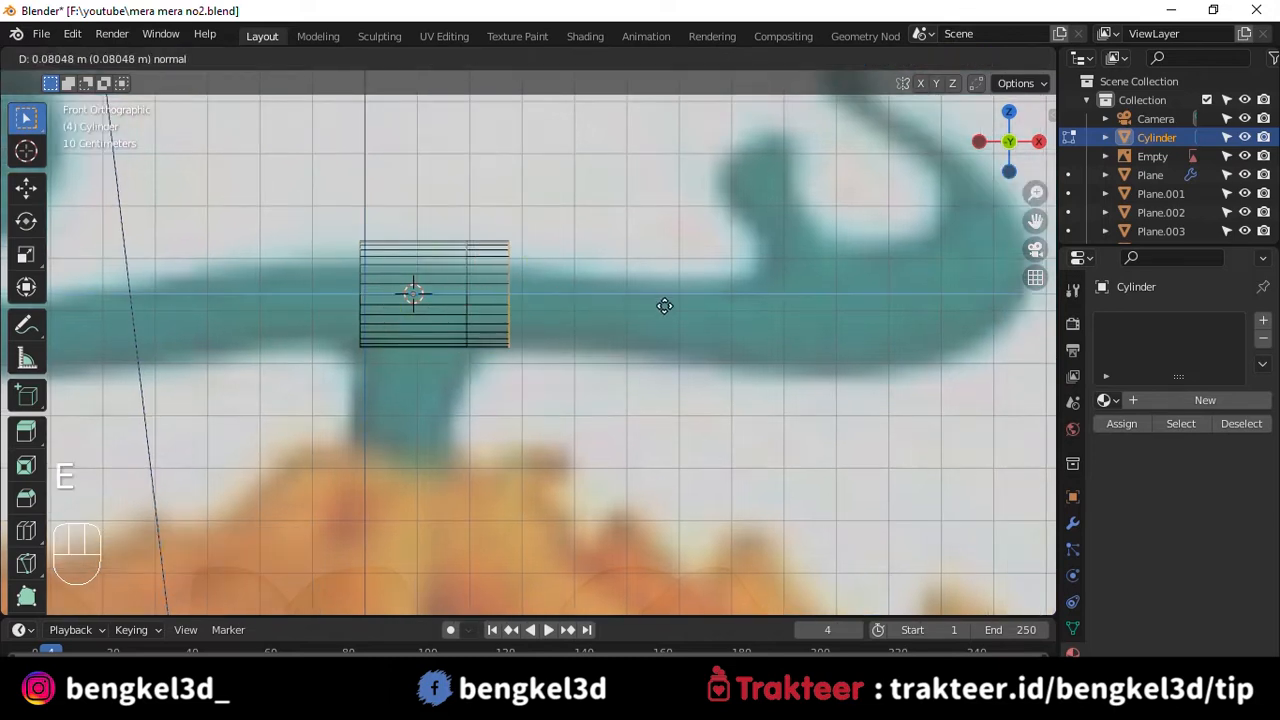
click(763, 316)
key(e)
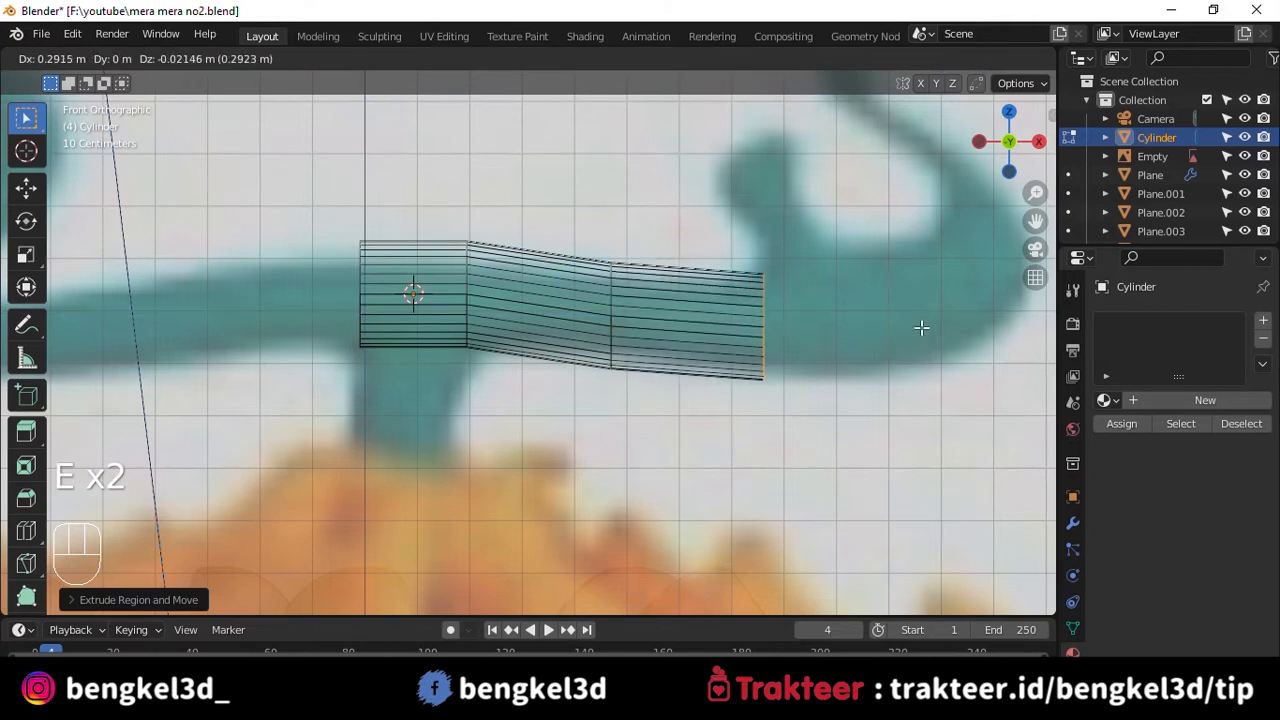
right_click(921, 327)
- Extrude further segments from the stem's right end, tilting and moving the end face to follow the start of the upward bend
shift+middle_drag(921, 327, 792, 331)
key(e)
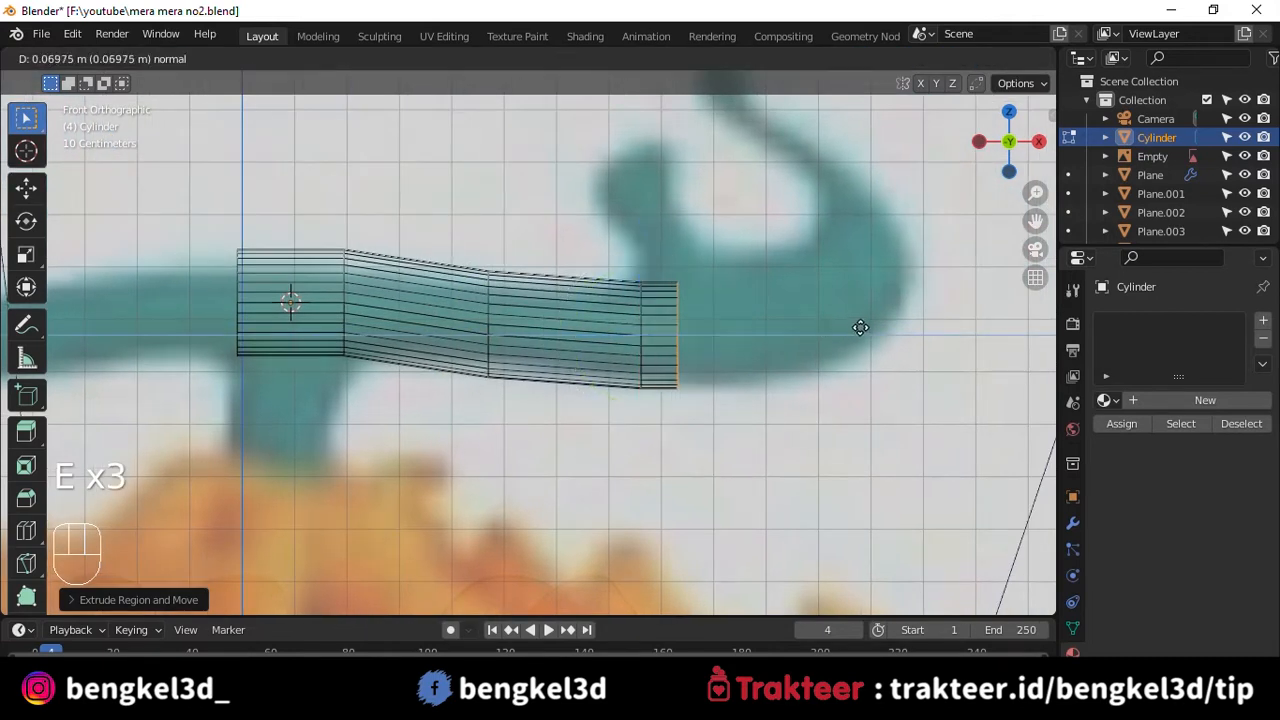
click(864, 322)
key(e)
click(914, 320)
key(e)
middle_click(940, 314)
click(1027, 287)
drag(927, 276, 884, 241)
key(e)
click(920, 209)
shift+middle_drag(920, 209, 770, 268)
drag(735, 226, 735, 209)
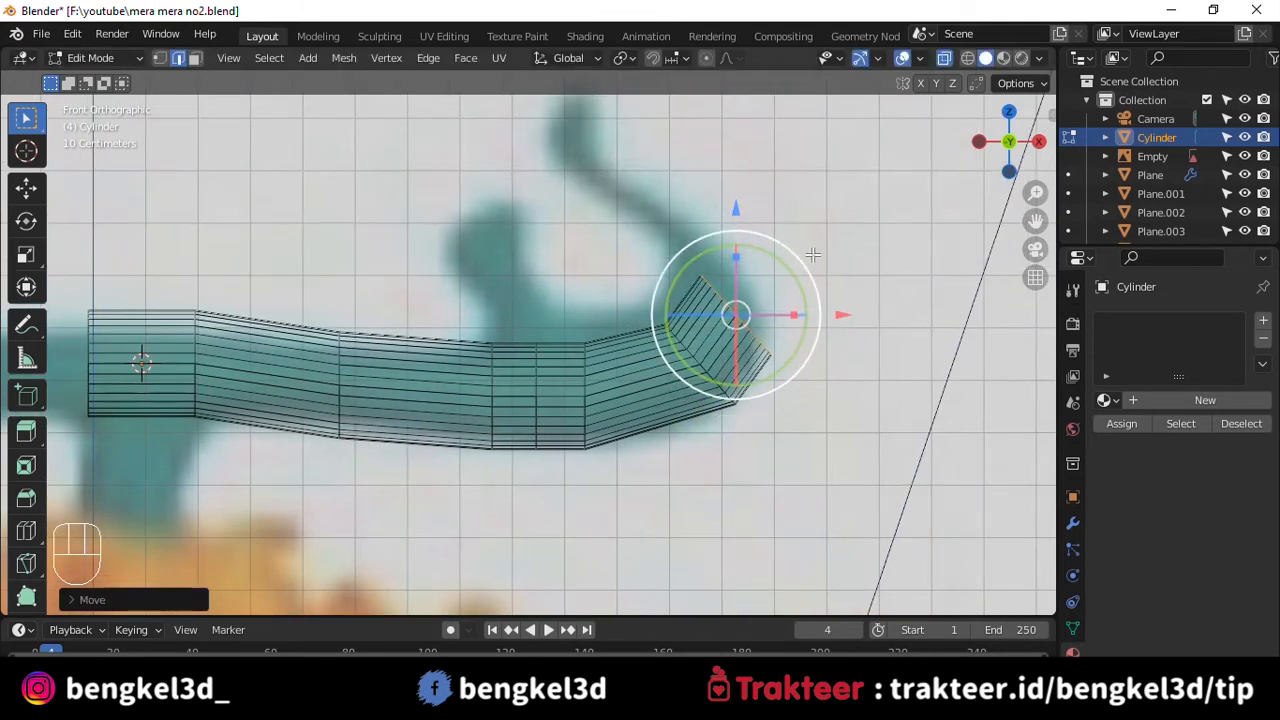
- Extrude the stem upward past the bend, then reposition the end face and scale it down to match the reference's taper
drag(798, 259, 746, 274)
scroll(809, 251, down, 1)
scroll(836, 272, up, 5)
key(e)
click(762, 142)
shift+middle_drag(762, 142, 682, 262)
drag(706, 288, 666, 262)
key(s)
click(749, 260)
key(s)
click(771, 288)
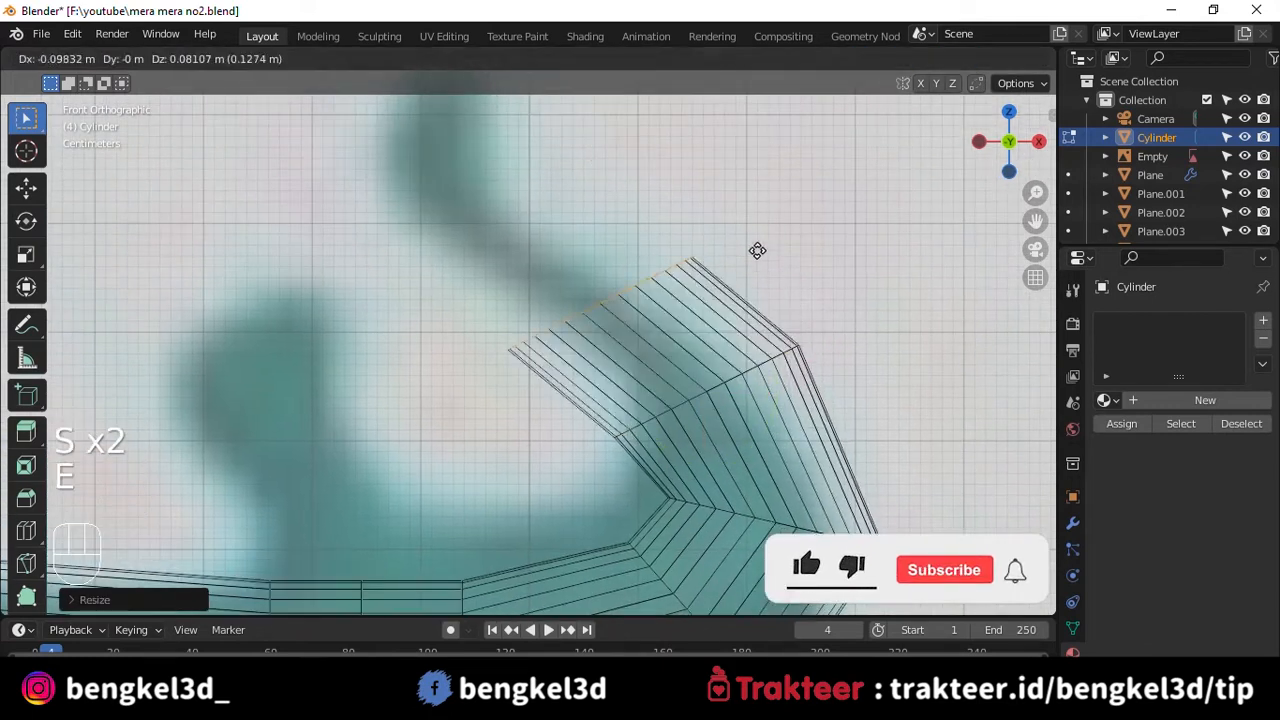
- Extrude the narrowing branch up to the tip of the reference curl, adjusting and scaling the end faces along the way
click(553, 192)
shift+middle_drag(555, 190, 630, 328)
key(e)
drag(570, 258, 623, 277)
key(e)
key(s)
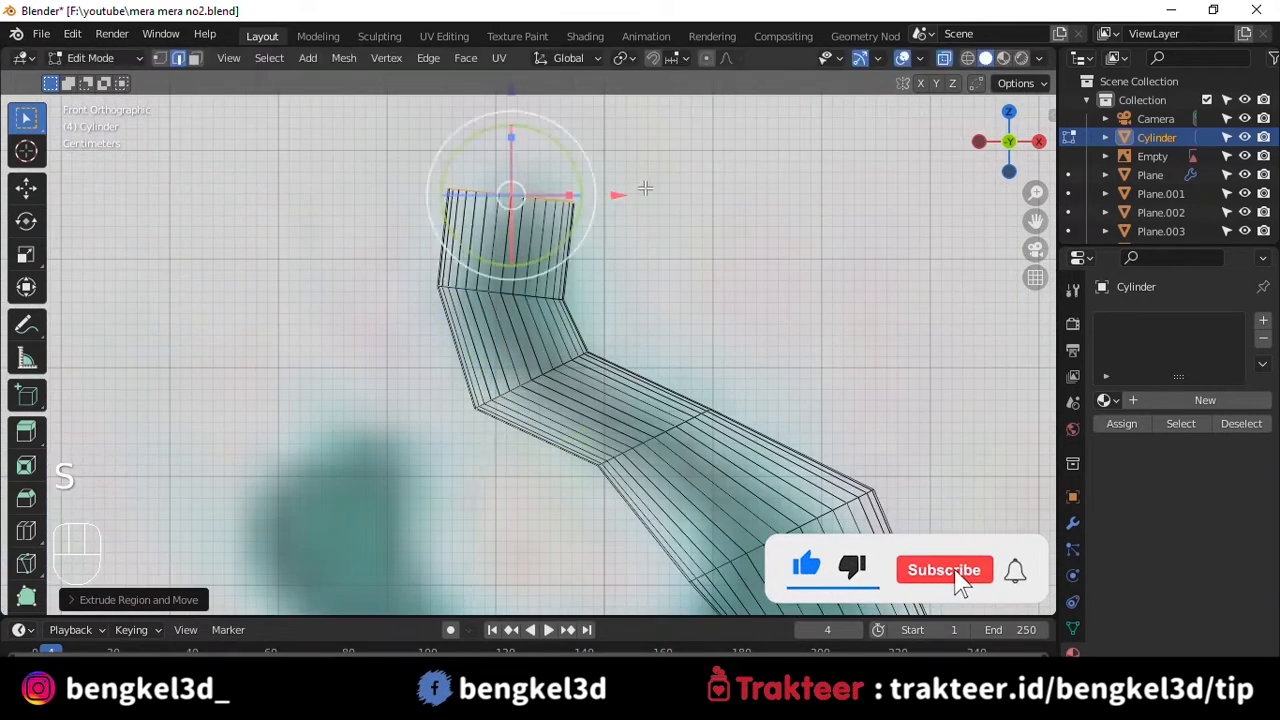
- Return to Object Mode with X-ray off and apply a level 3 subdivision surface to the stem
scroll(640, 212, down, 6)
key(Tab)
key(alt+z)
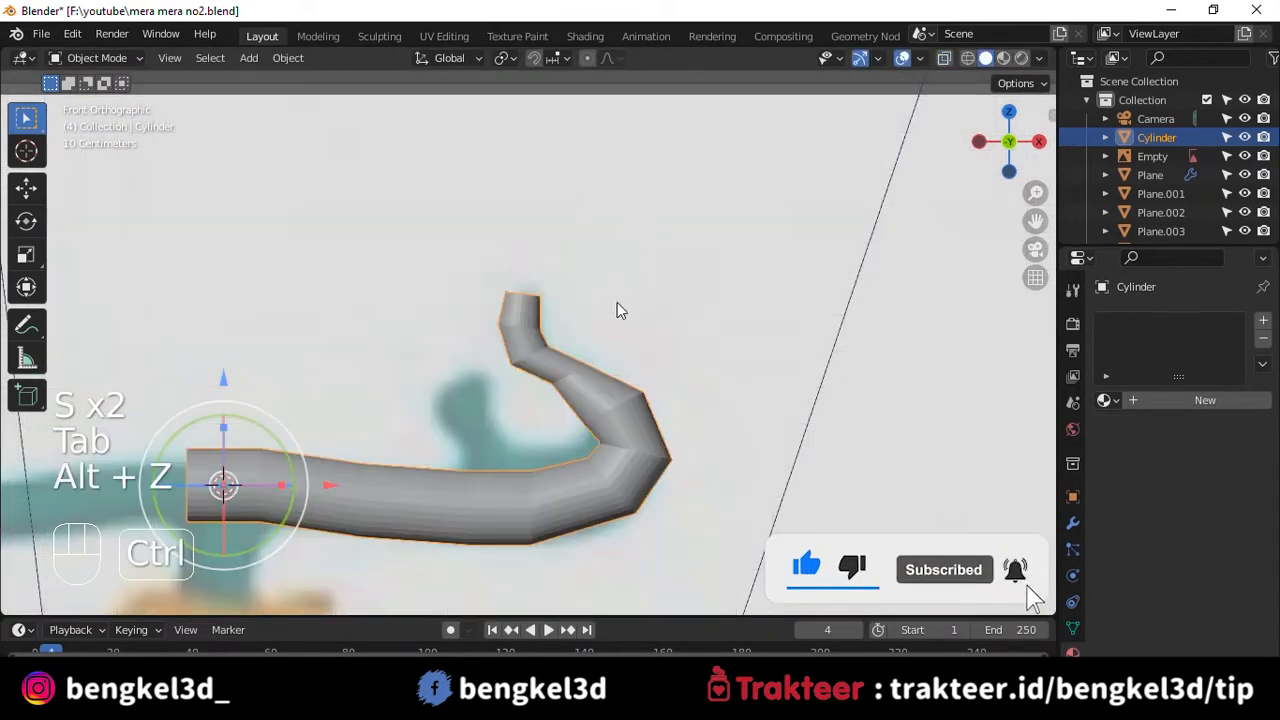
key(ctrl+3)
scroll(571, 443, up, 1)
scroll(564, 323, up, 2)
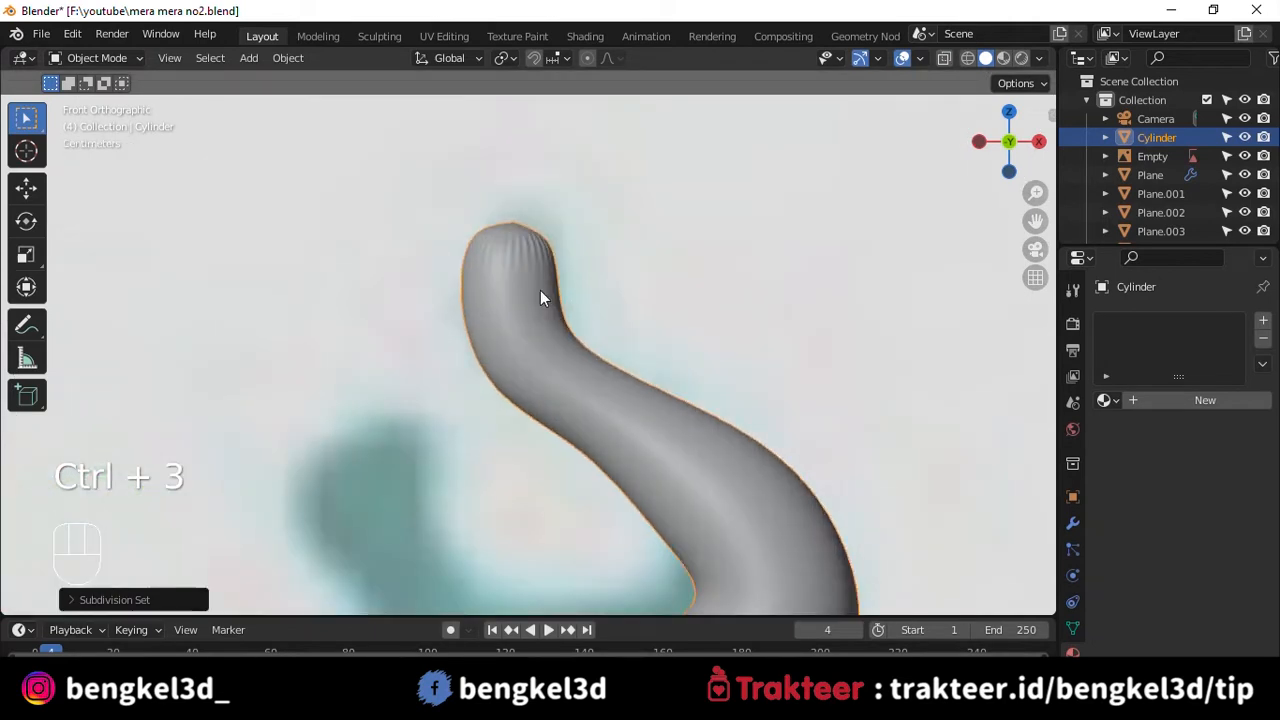
- Show only the stem in local view to work on the tip of its upturned end
scroll(539, 290, up, 2)
scroll(576, 159, down, 6)
middle_drag(576, 159, 557, 290)
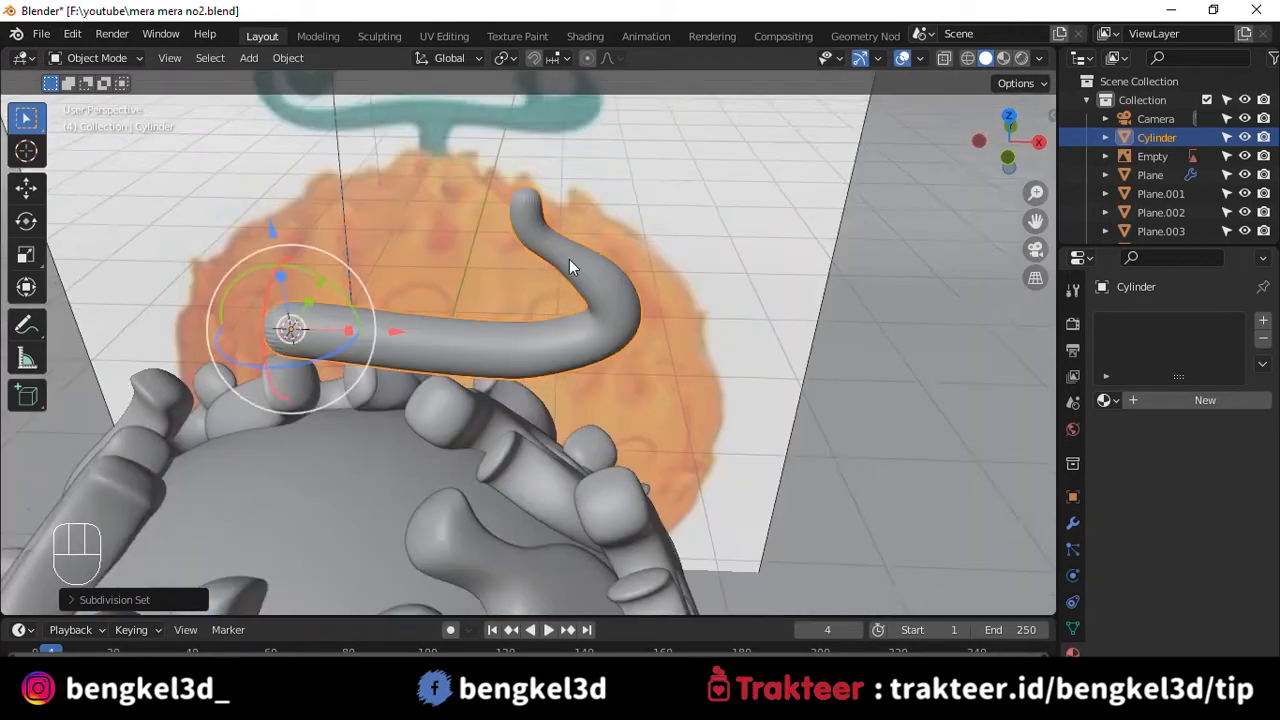
scroll(582, 153, up, 1)
key(KP_Divide)
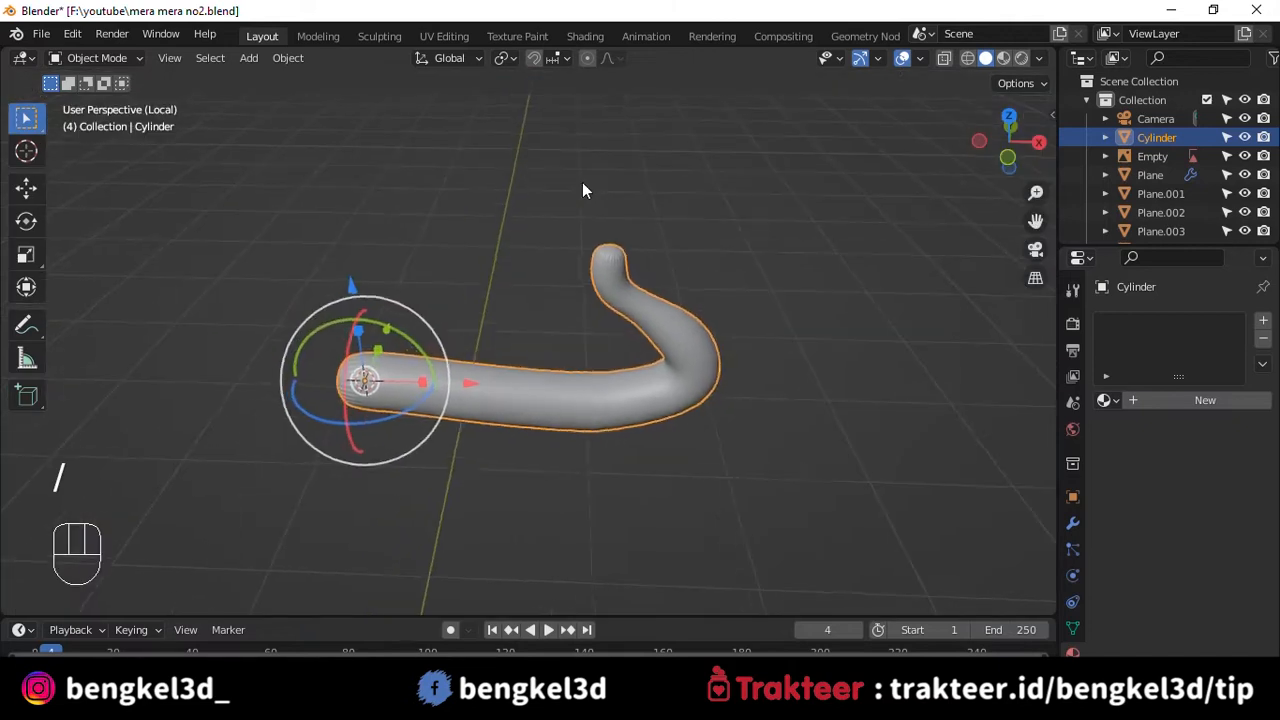
alt+middle_click(687, 302)
alt+middle_click(696, 267)
shift+middle_drag(696, 267, 580, 266)
right_click(542, 207)
right_click(542, 207)
scroll(542, 216, up, 2)
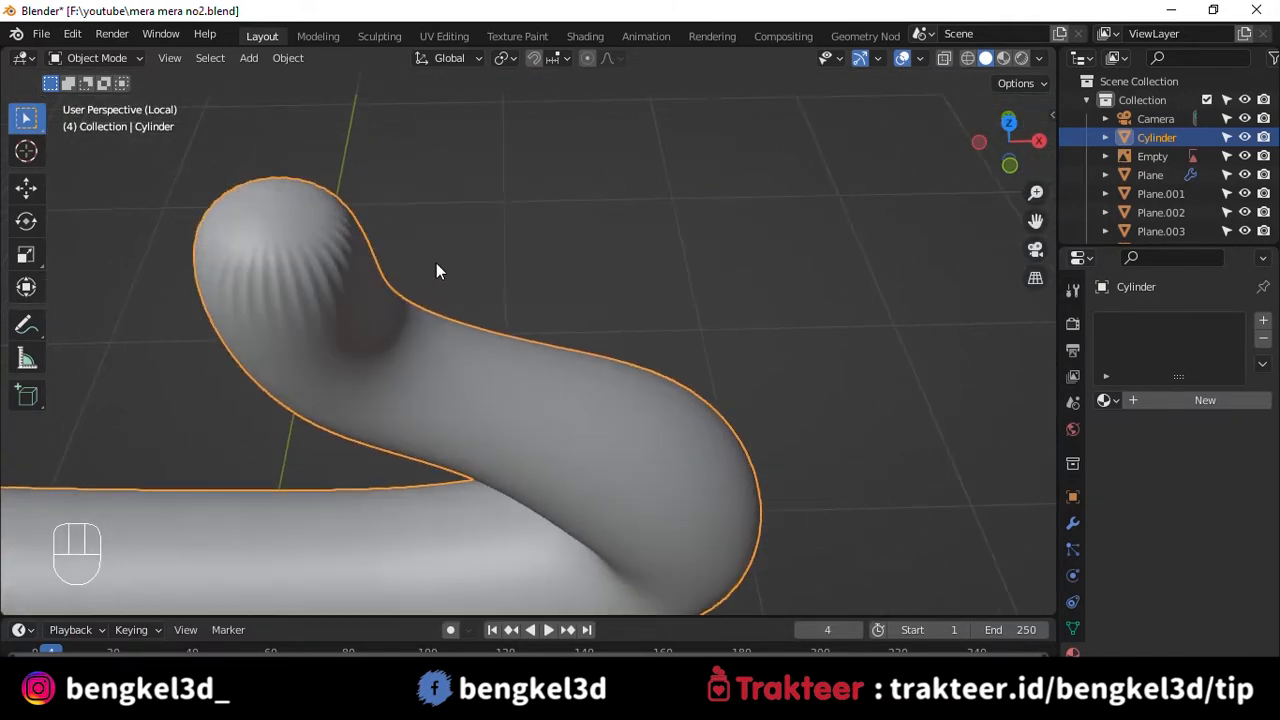
- Inset the end face at the stem's upturned tip twice, raising it after each inset to round the tip, and return to Object Mode
key(Tab)
alt+middle_click(380, 251)
key(i)
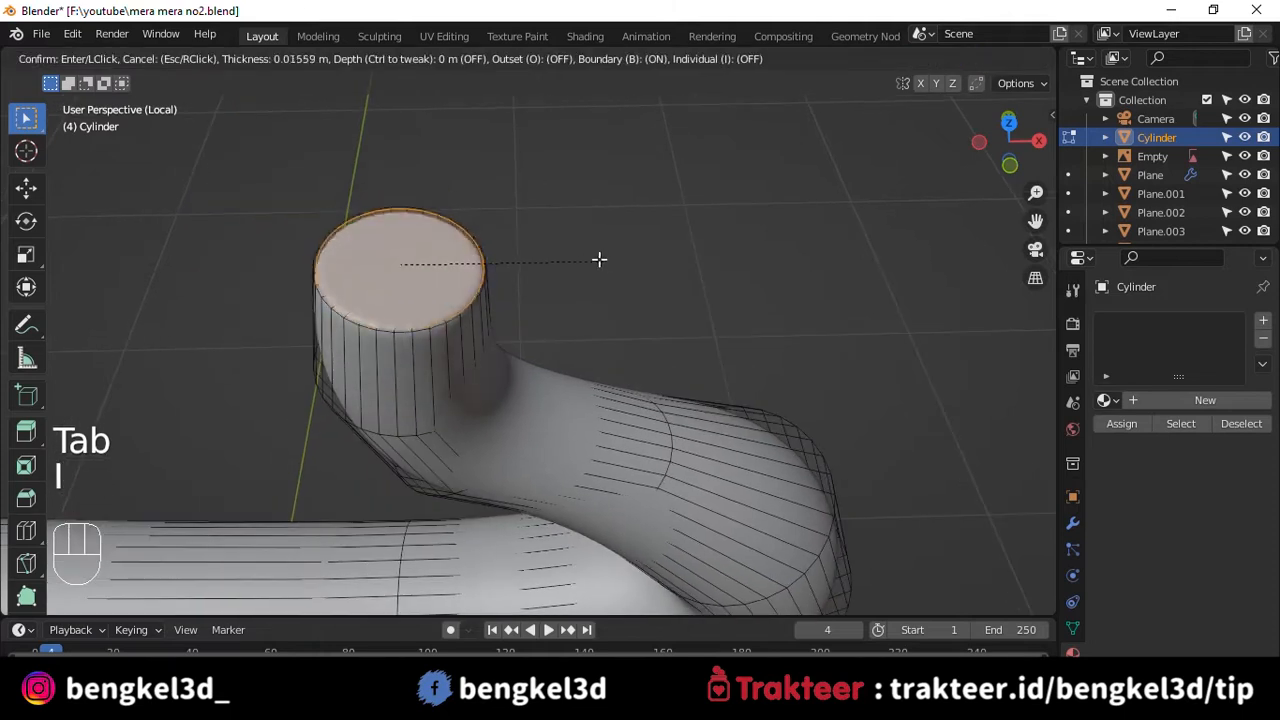
click(578, 258)
drag(384, 168, 405, 177)
scroll(588, 252, up, 2)
key(i)
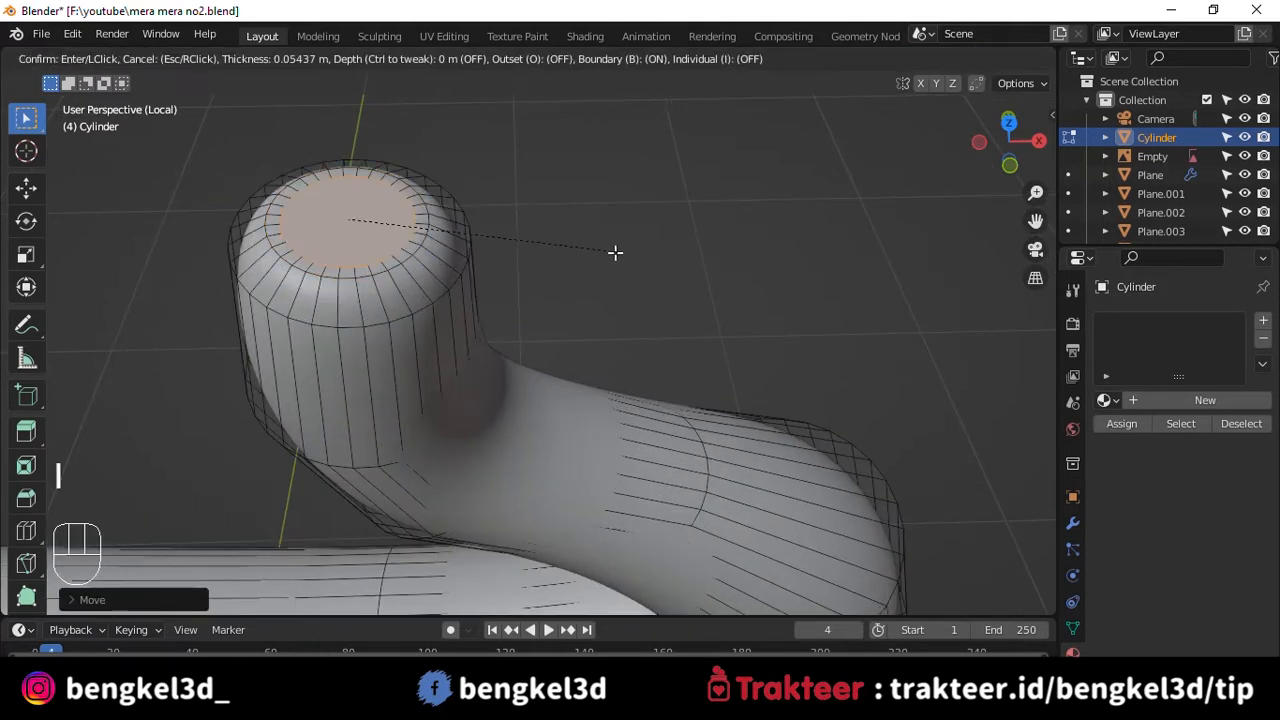
click(603, 251)
drag(325, 125, 325, 110)
key(Tab)
- Extrude the stem's opposite end in X-ray Edit Mode, scaling and rotating the end faces to follow the reference's spiral curl
mouse_move(437, 238)
alt+middle_down()
mouse_move(517, 238)
mouse_move(441, 157)
mouse_move(442, 214)
alt+middle_up()
scroll(469, 248, down, 3)
scroll(399, 299, up, 5)
alt+shift+middle_drag(399, 299, 489, 261)
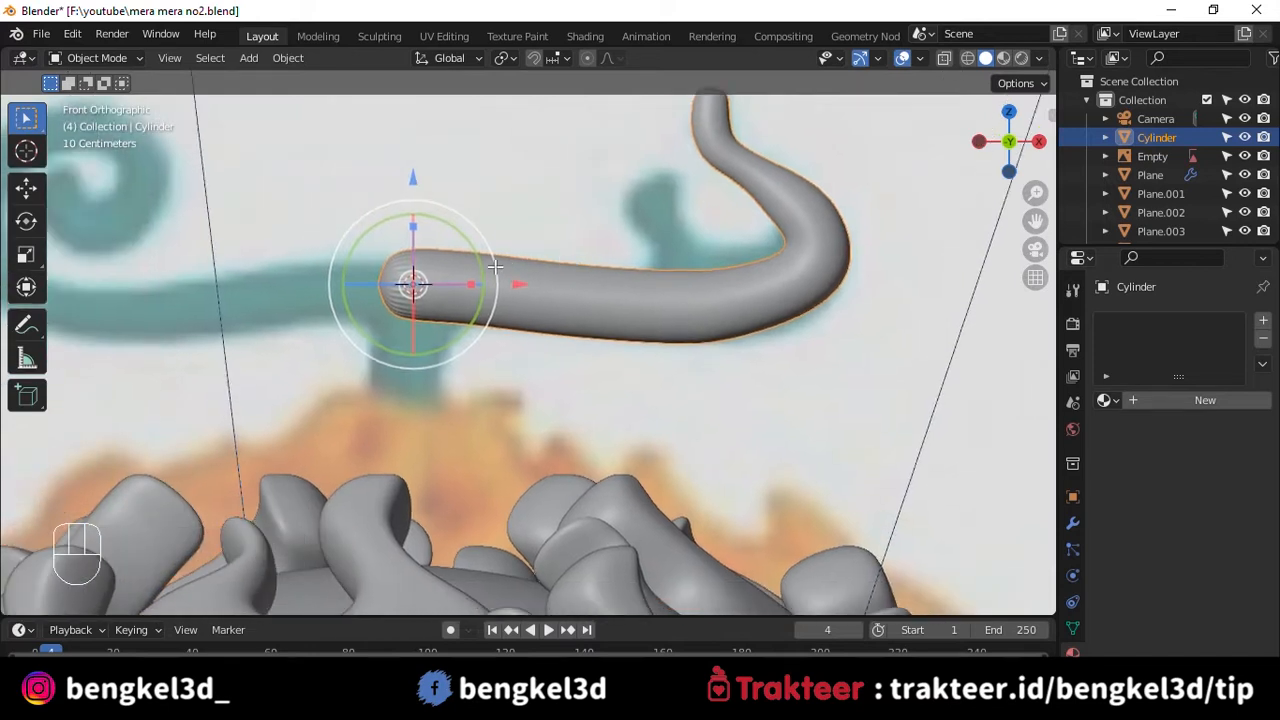
key(Tab)
key(alt+z)
shift+middle_drag(437, 327, 731, 290)
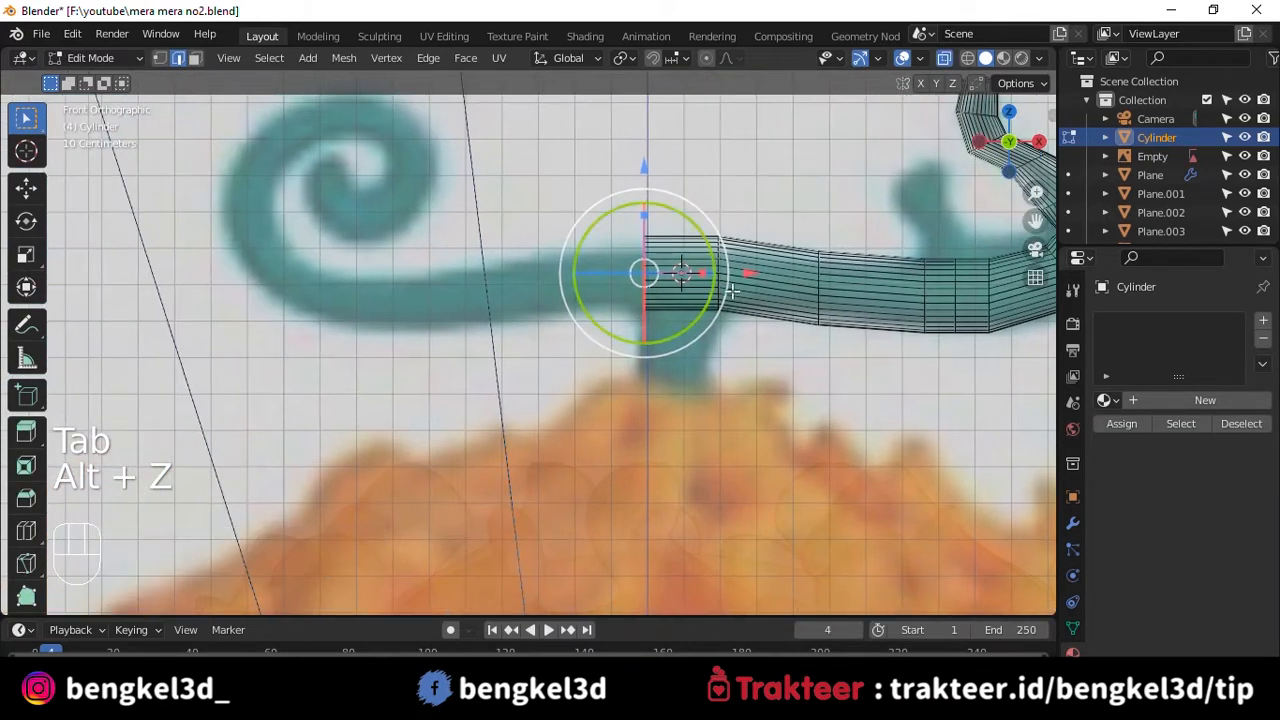
key(e)
click(680, 272)
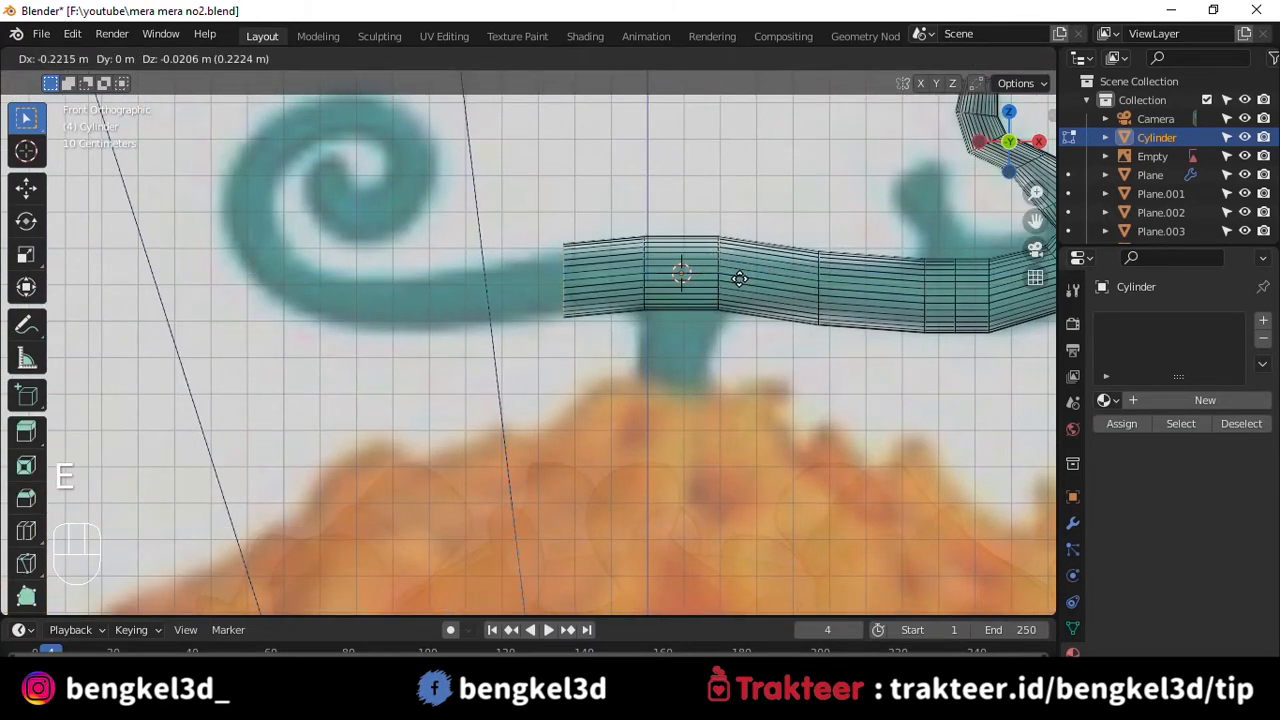
key(s)
click(680, 272)
key(e)
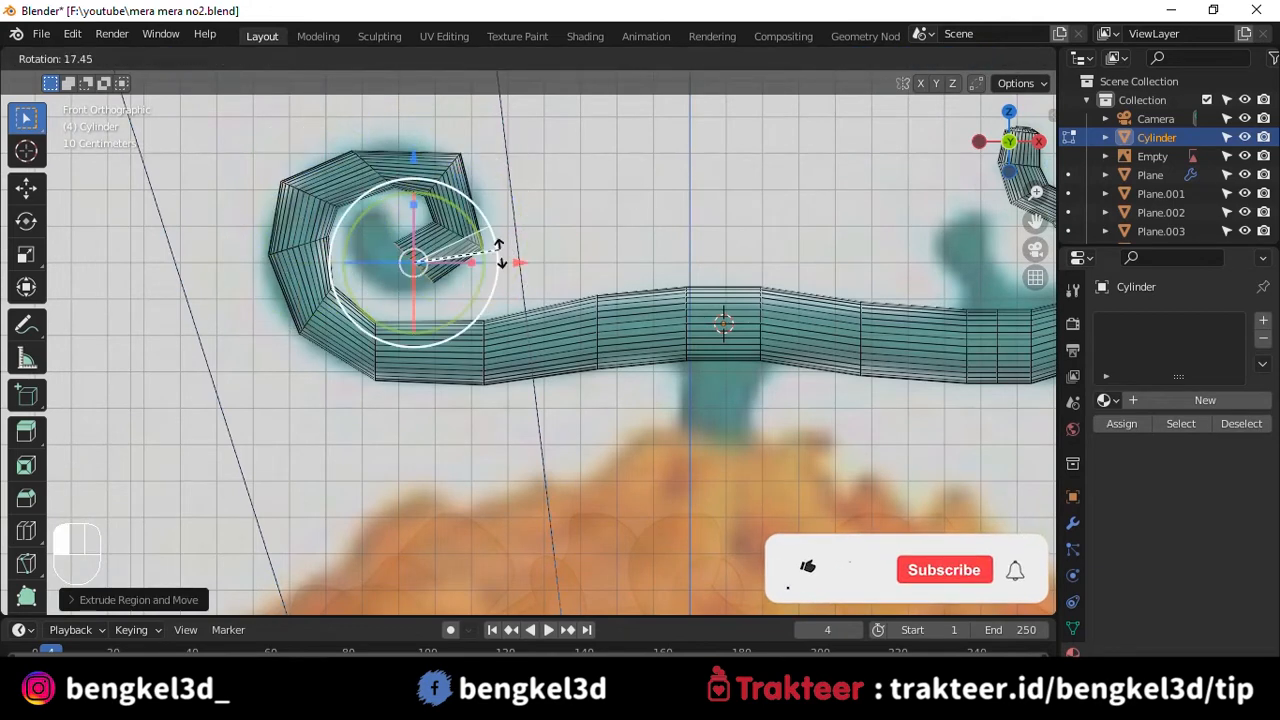
- Turn X-ray off, return the stem to Object Mode and show it against the reference in front view
key(alt+z)
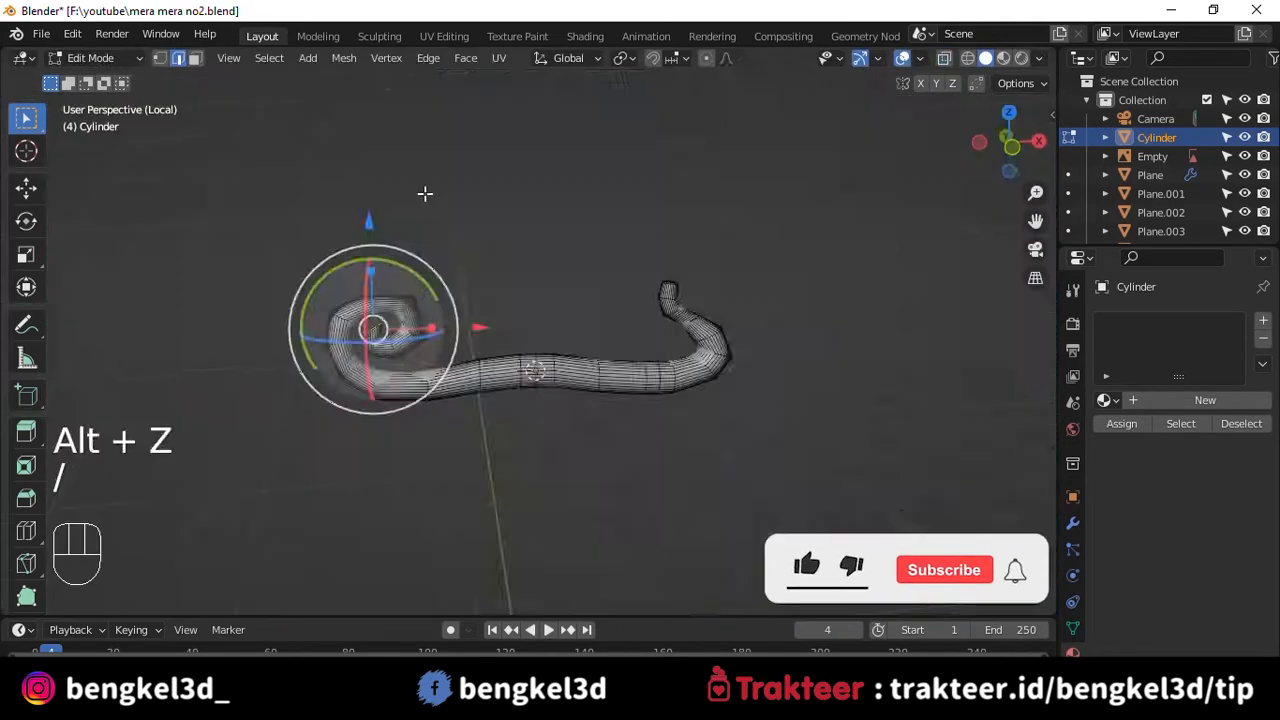
key(Tab)
key(KP_Divide)
key(KP_1)
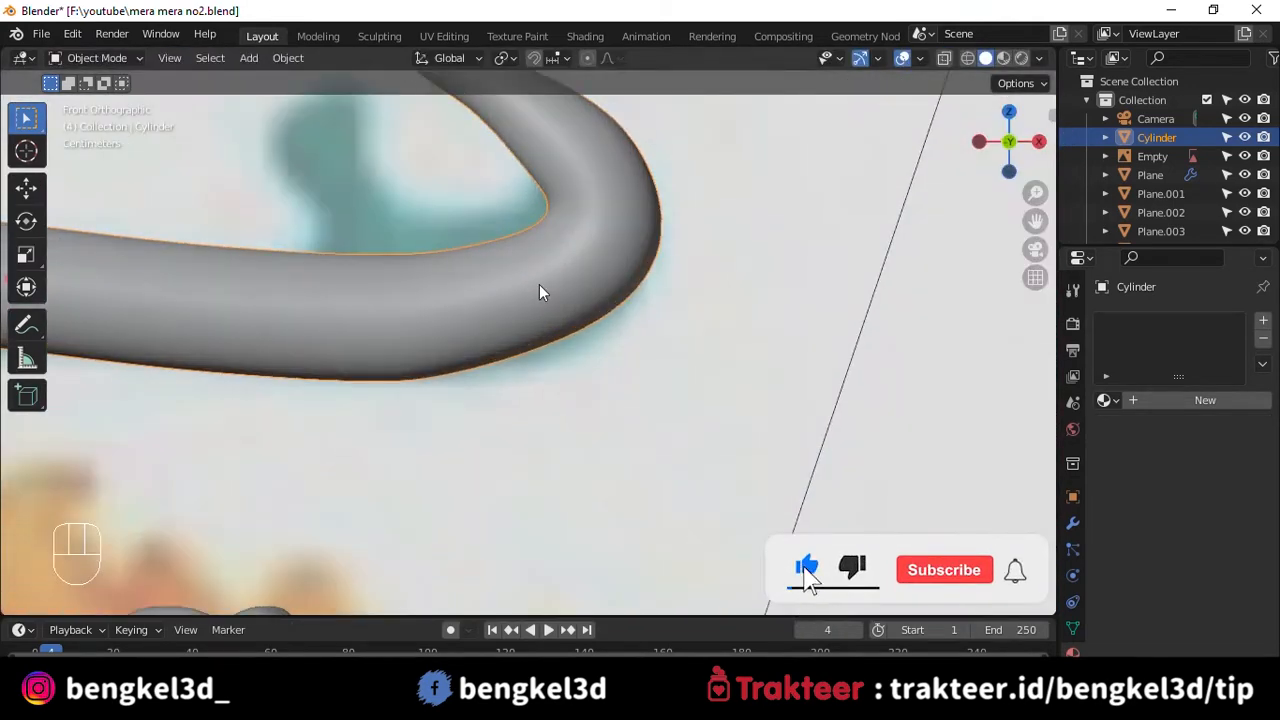
- Move the edge loop at the stem's outer bend to match the reference outline
key(Tab)
key(alt+z)
key(q)
key(a)
key(alt+z)
scroll(638, 218, up, 3)
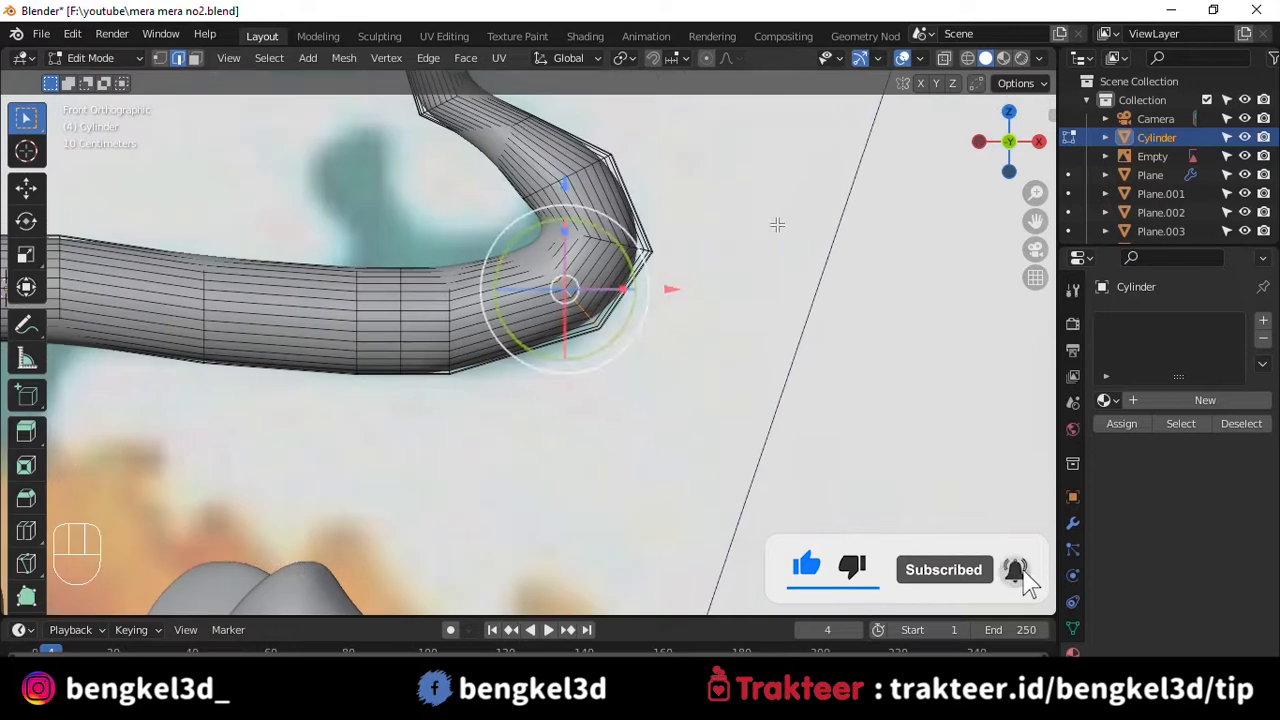
key(g)
- Isolate the stem in local view from above, clear the selection and switch to face select mode
scroll(425, 350, down, 3)
key(KP_Divide)
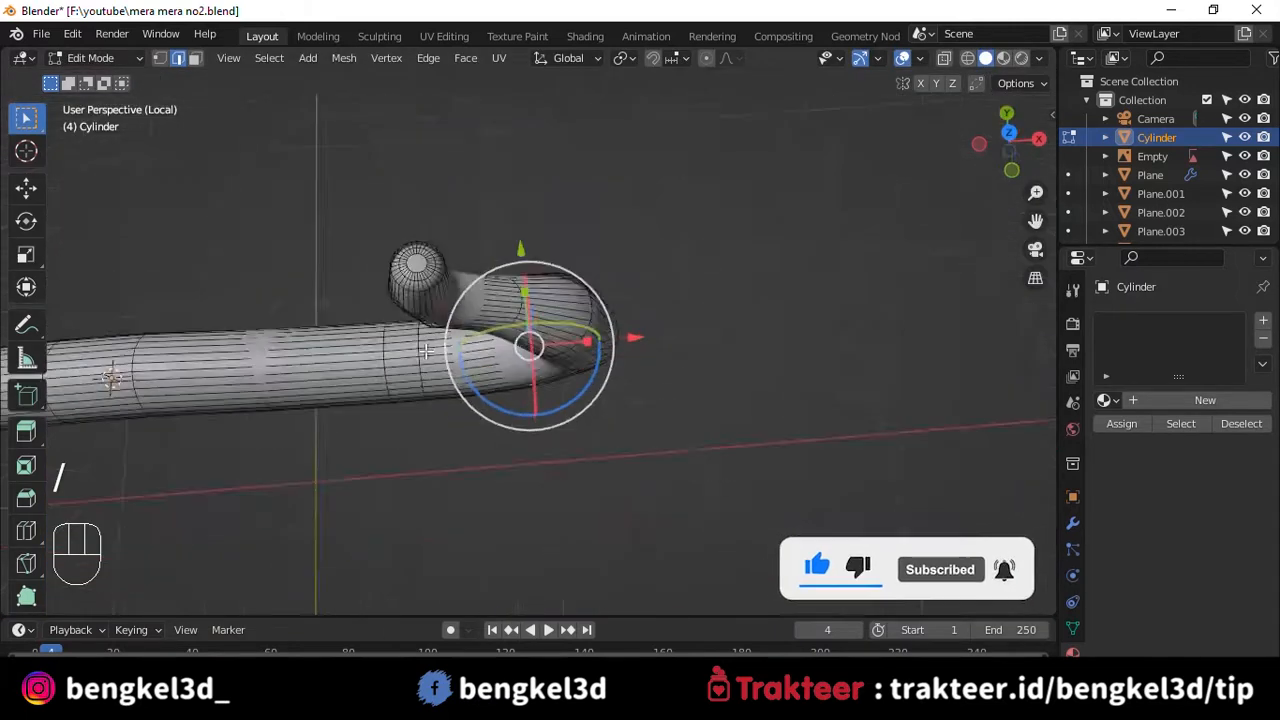
key(KP_7)
key(alt+z)
alt+shift+drag(466, 326, 425, 335)
key(a)
key(alt+z)
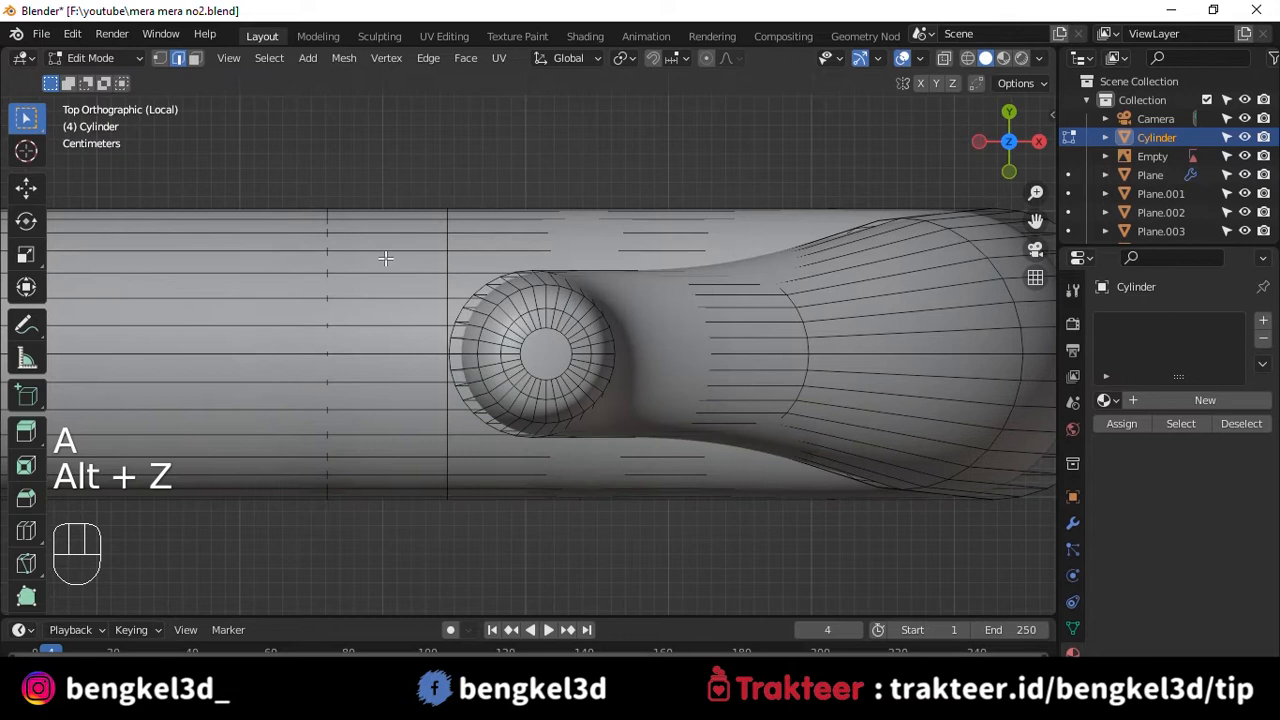
key(3)
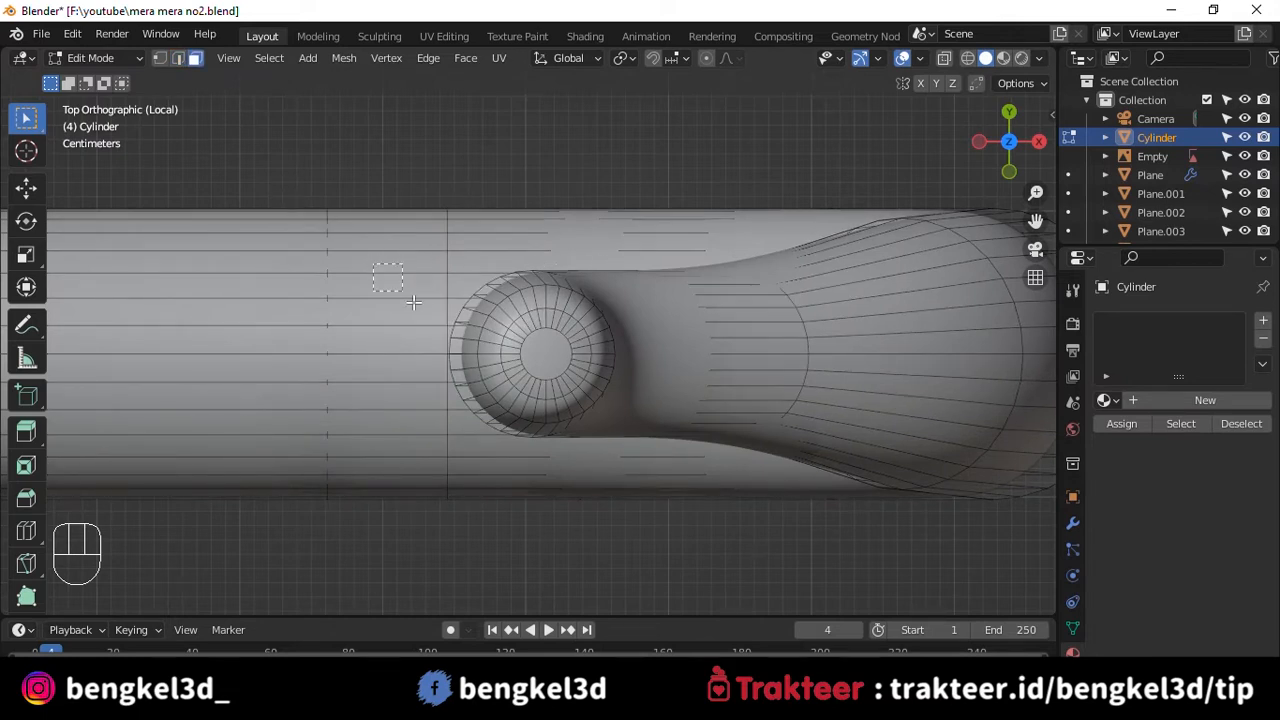
- Select the block of faces on the stem's upper side where the short side branch starts
drag(408, 275, 410, 272)
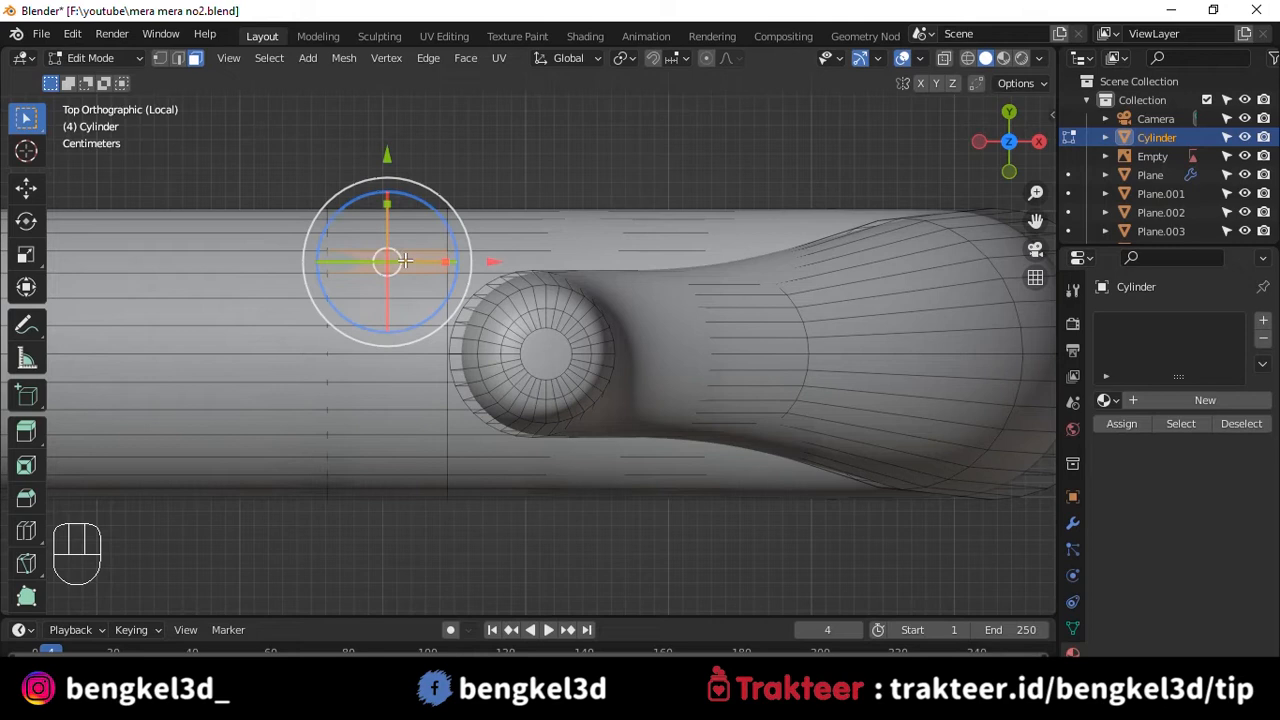
shift+click(474, 256)
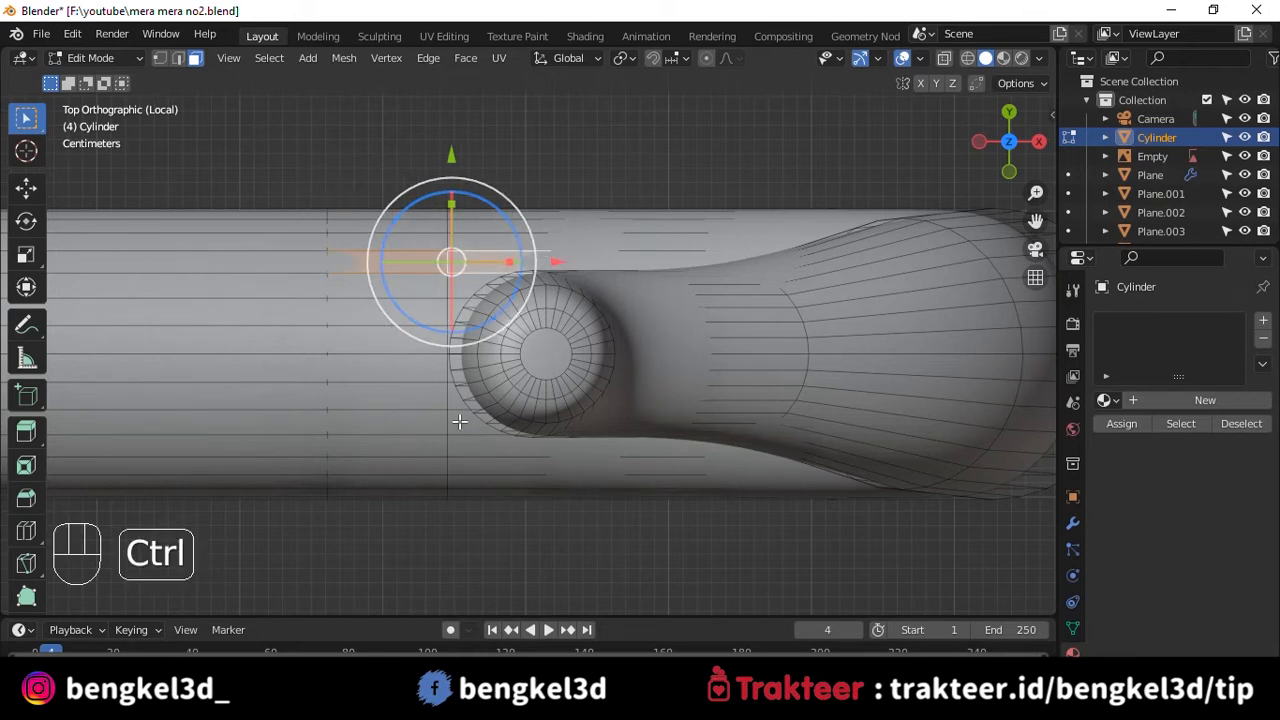
ctrl+click(452, 420)
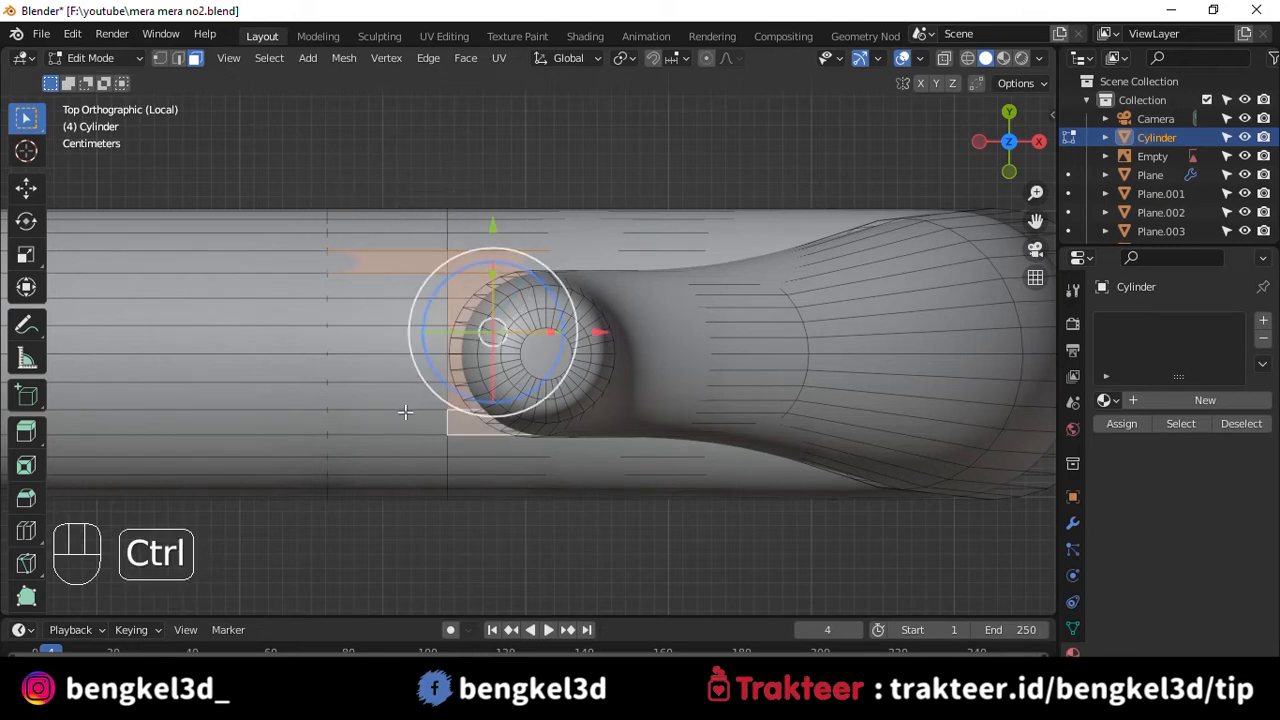
ctrl+click(395, 421)
ctrl+click(386, 284)
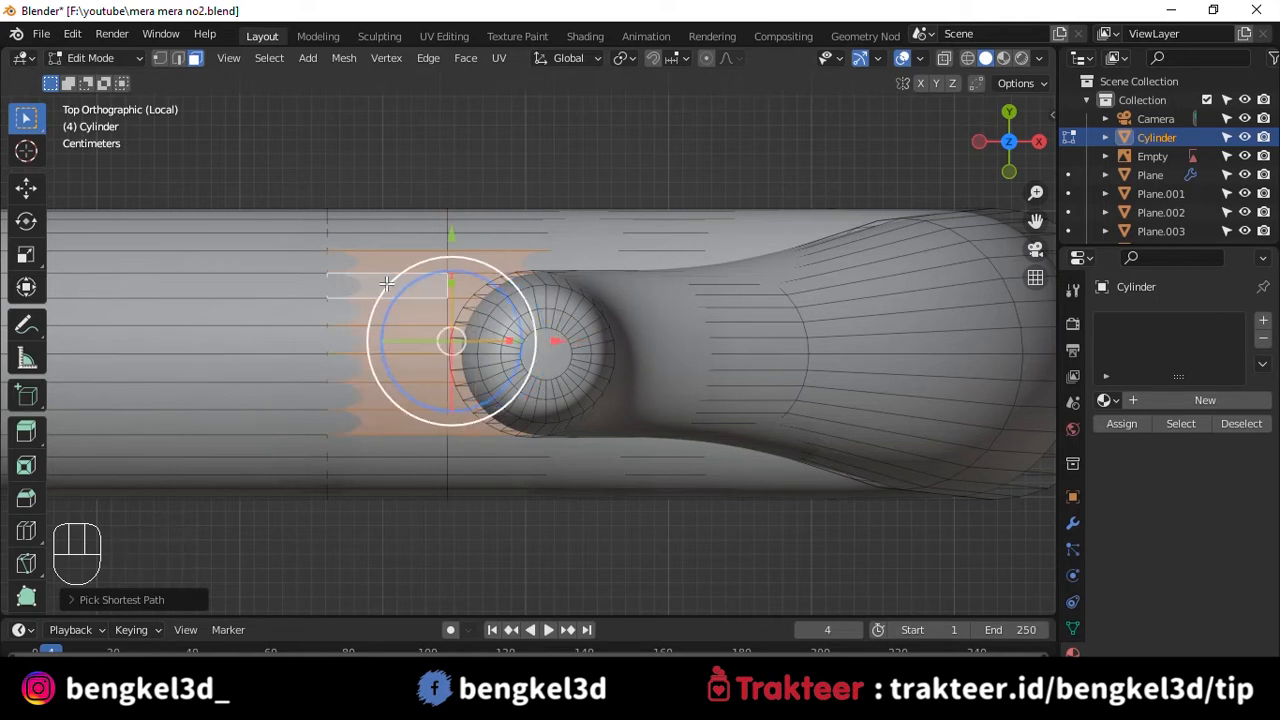
scroll(420, 284, up, 2)
shift+middle_drag(465, 267, 465, 300)
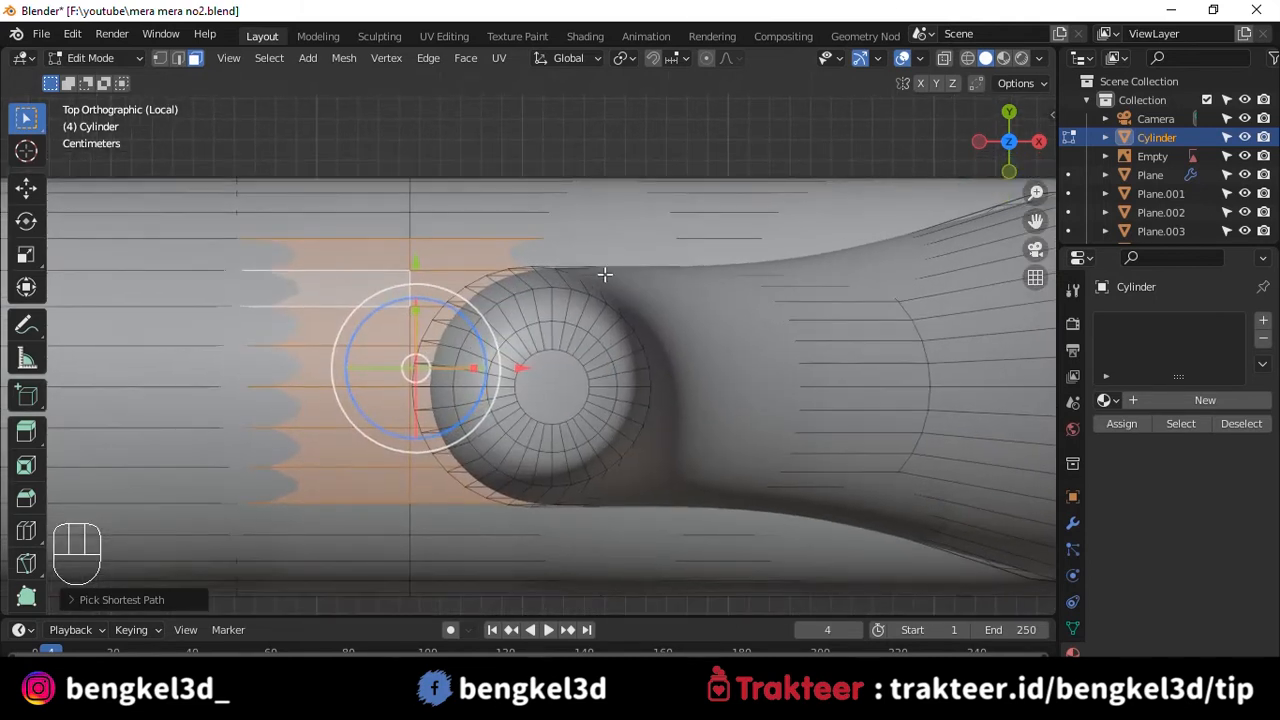
key(ctrl+z)
- Inset the selected faces, shape them into a circle with LoopTools and scale the circle to about 0.6
key(i)
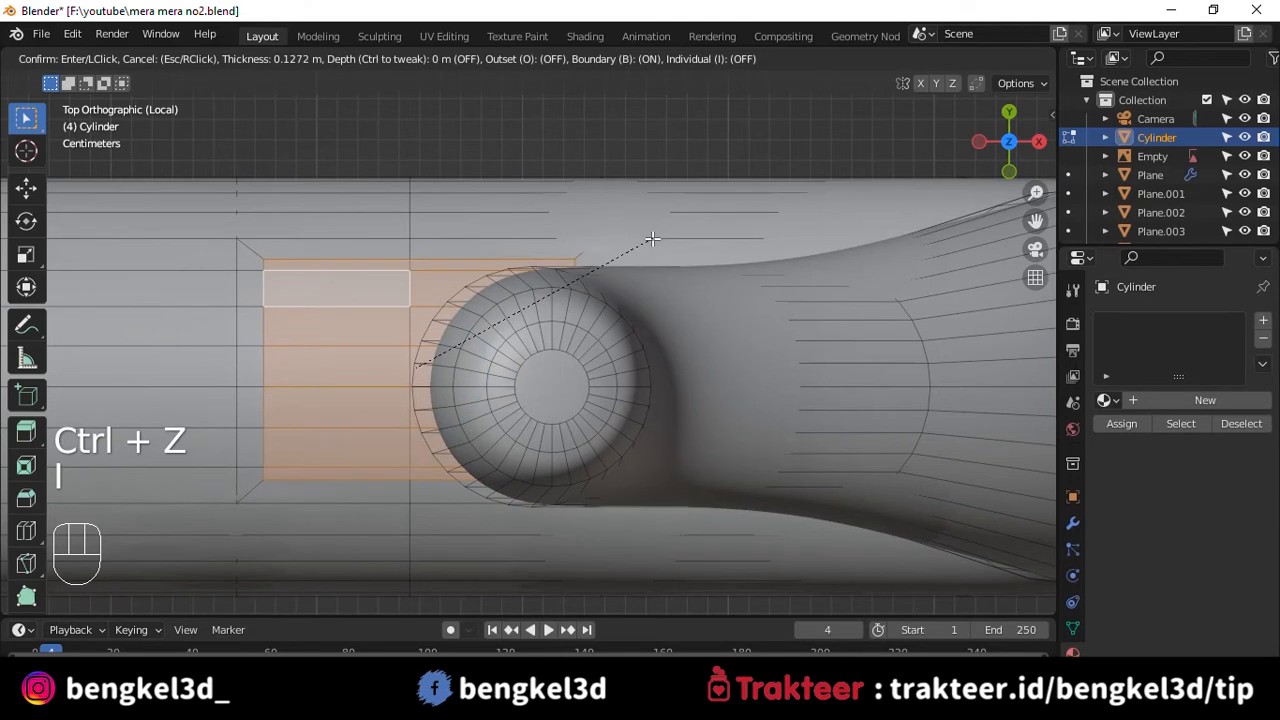
click(652, 238)
right_click(458, 221)
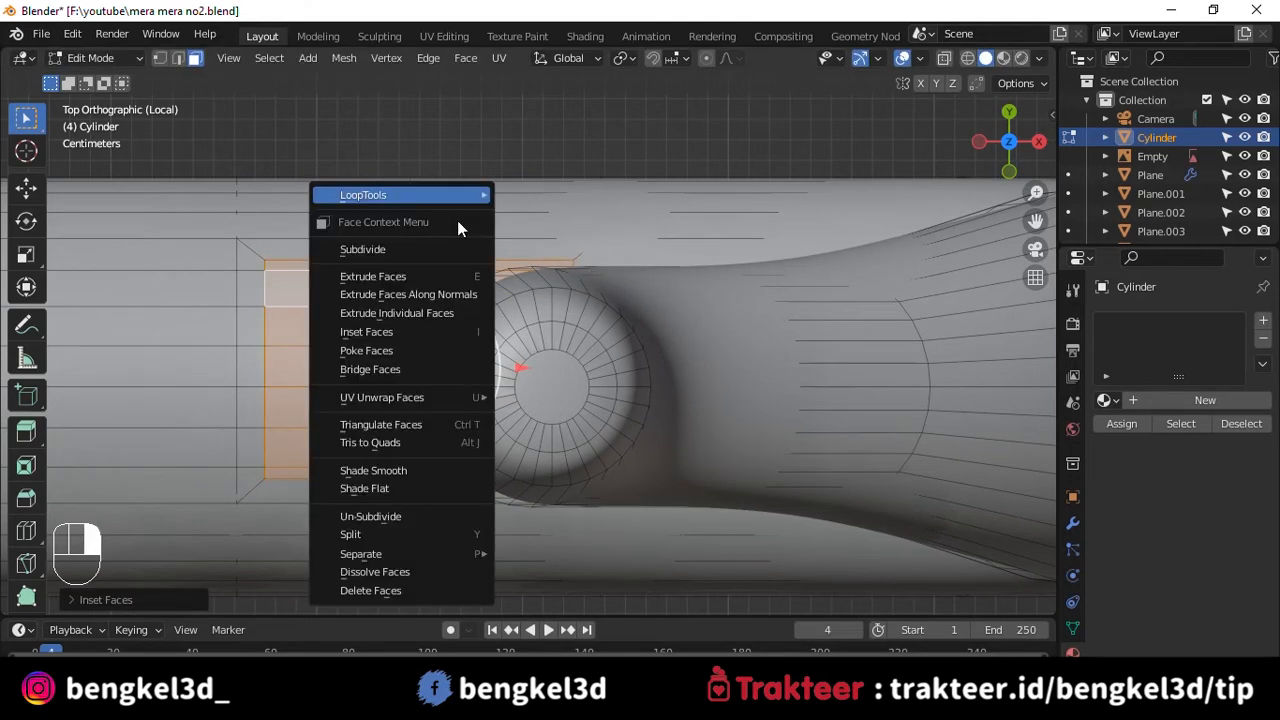
mouse_move(426, 195)
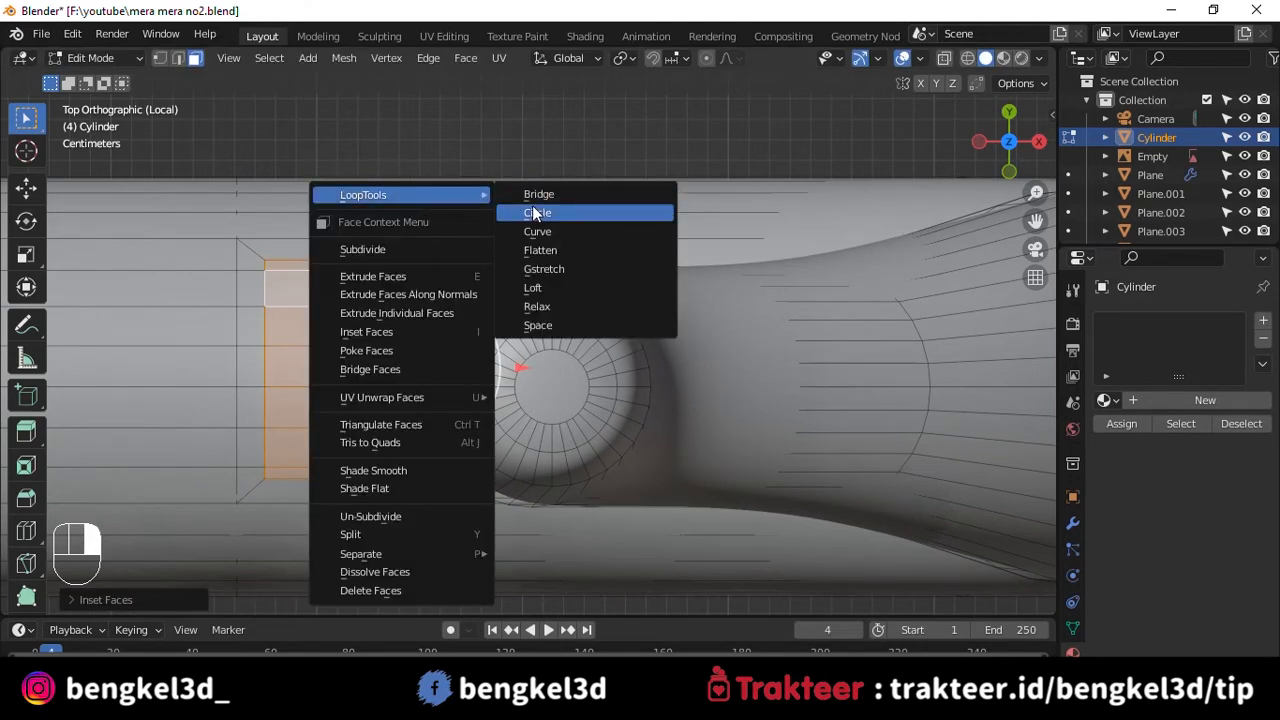
click(534, 210)
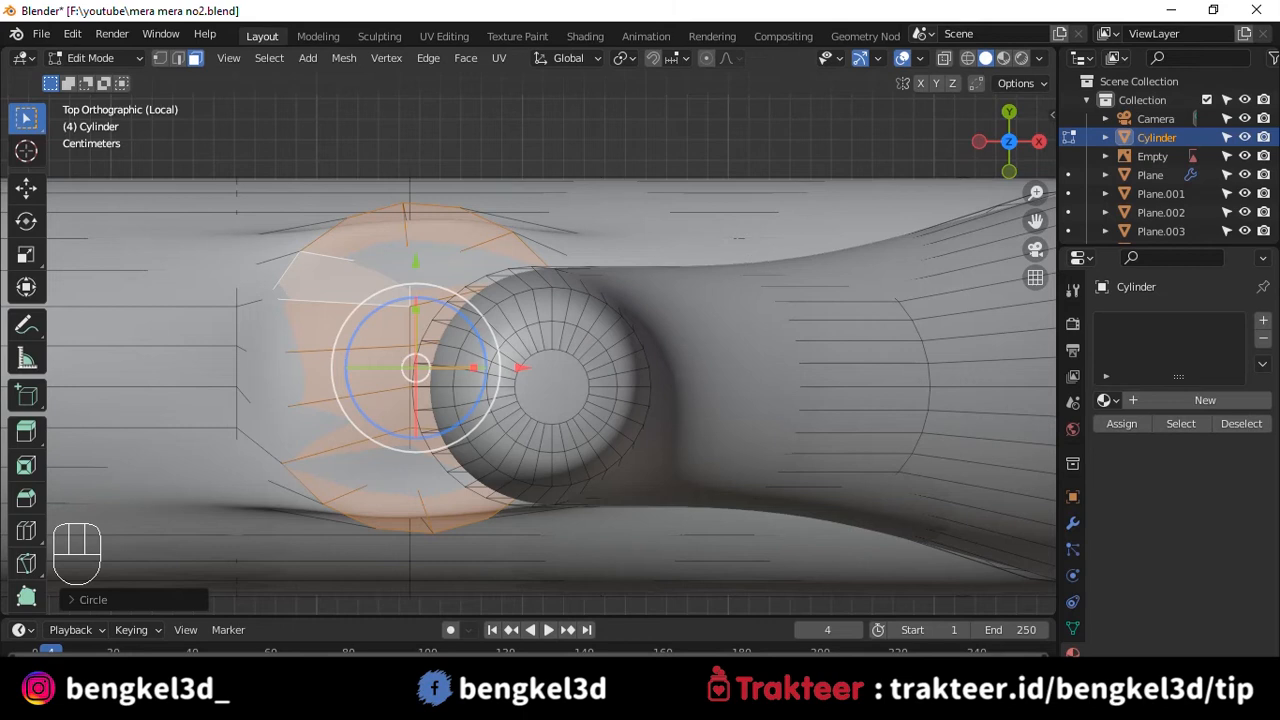
key(s)
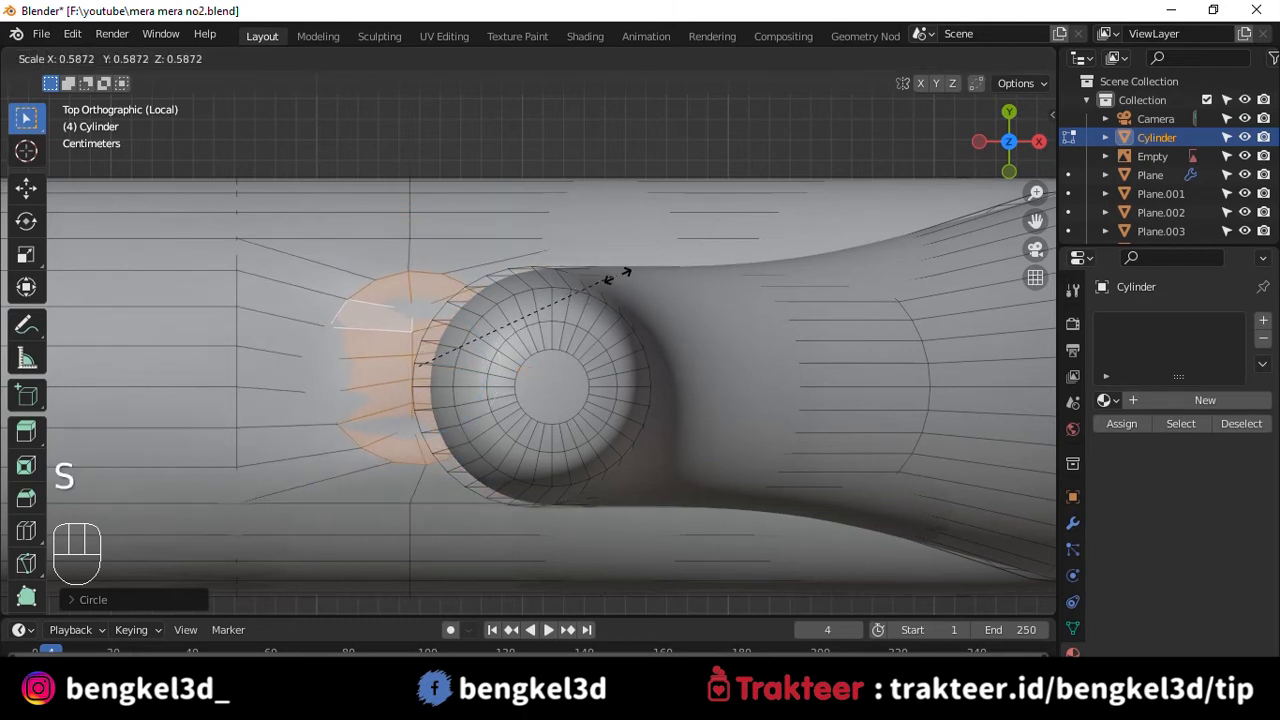
click(625, 277)
- Extrude the circular faces upward over the reference's short side branch and shift the end sideways to follow it
key(grave)
click(583, 233)
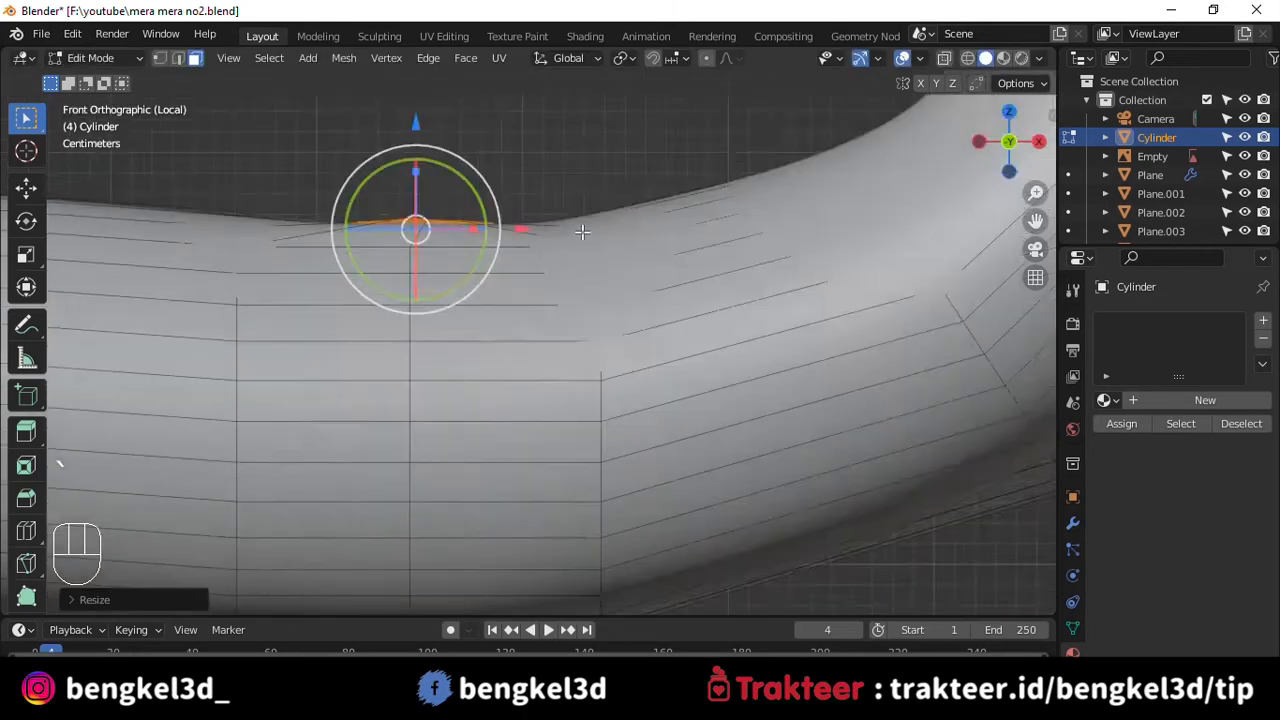
scroll(582, 233, down, 5)
middle_drag(611, 257, 618, 305)
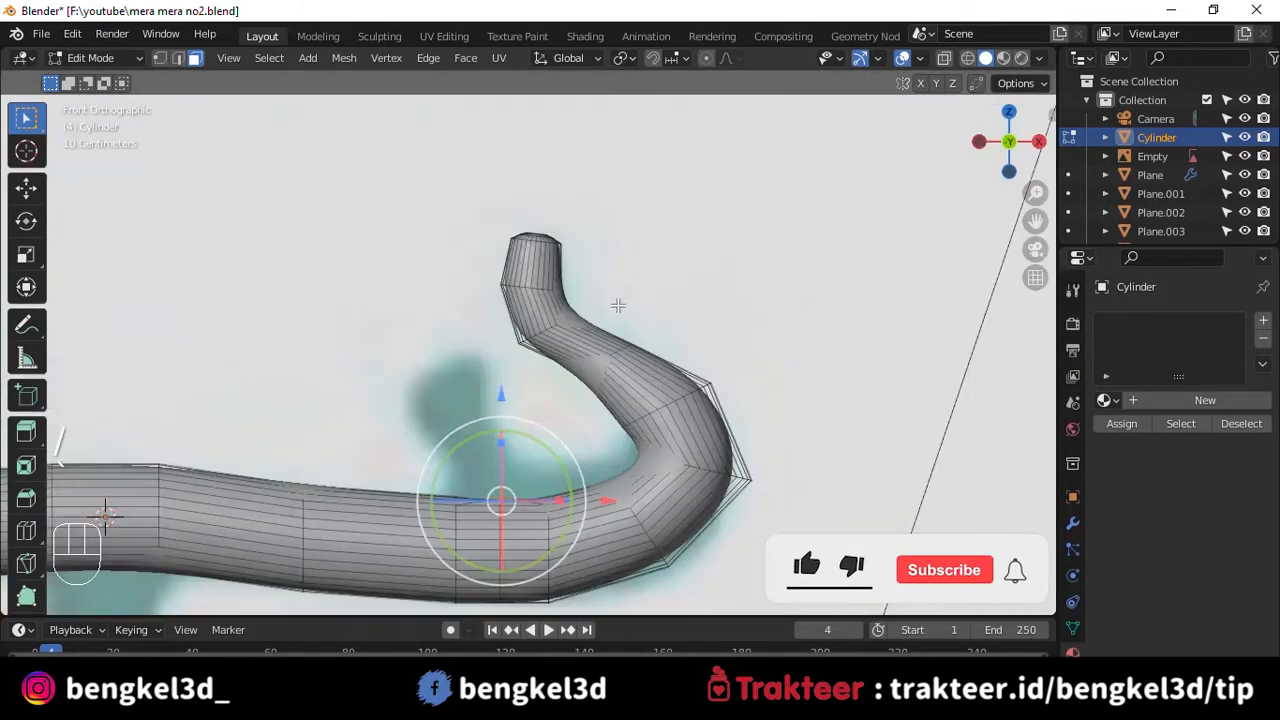
scroll(618, 305, up, 1)
shift+middle_drag(668, 400, 672, 257)
key(e)
click(674, 210)
drag(606, 334, 585, 334)
- Extrude two more segments up to the side branch's tip, scaling the end faces to match the reference, and return to Object Mode
key(e)
middle_click(670, 262)
click(643, 231)
key(s)
click(670, 227)
key(e)
click(663, 169)
key(s)
click(737, 180)
key(Tab)
- Isolate the stem in local view from below and open it in Edit Mode
middle_drag(604, 221, 558, 263)
scroll(554, 311, down, 1)
scroll(604, 204, down, 2)
middle_drag(604, 204, 604, 205)
key(grave)
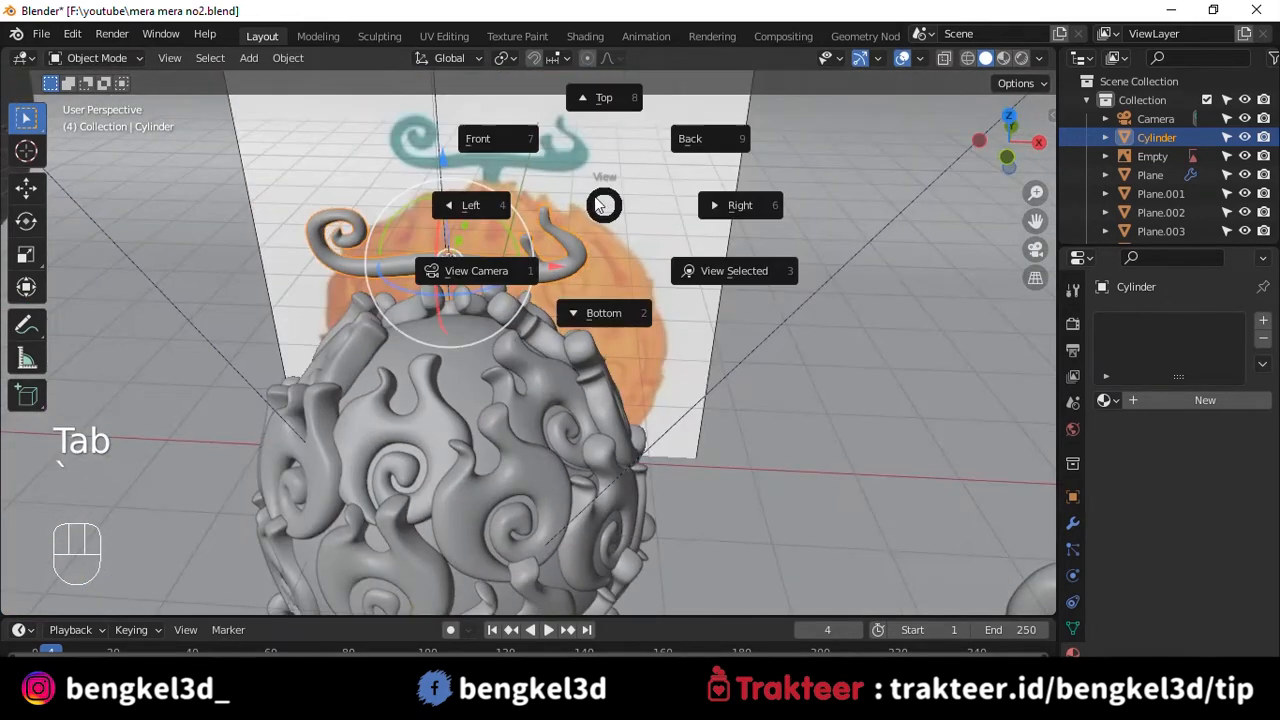
click(627, 250)
alt+middle_drag(627, 250, 654, 223)
shift+middle_drag(424, 295, 492, 261)
scroll(492, 261, up, 2)
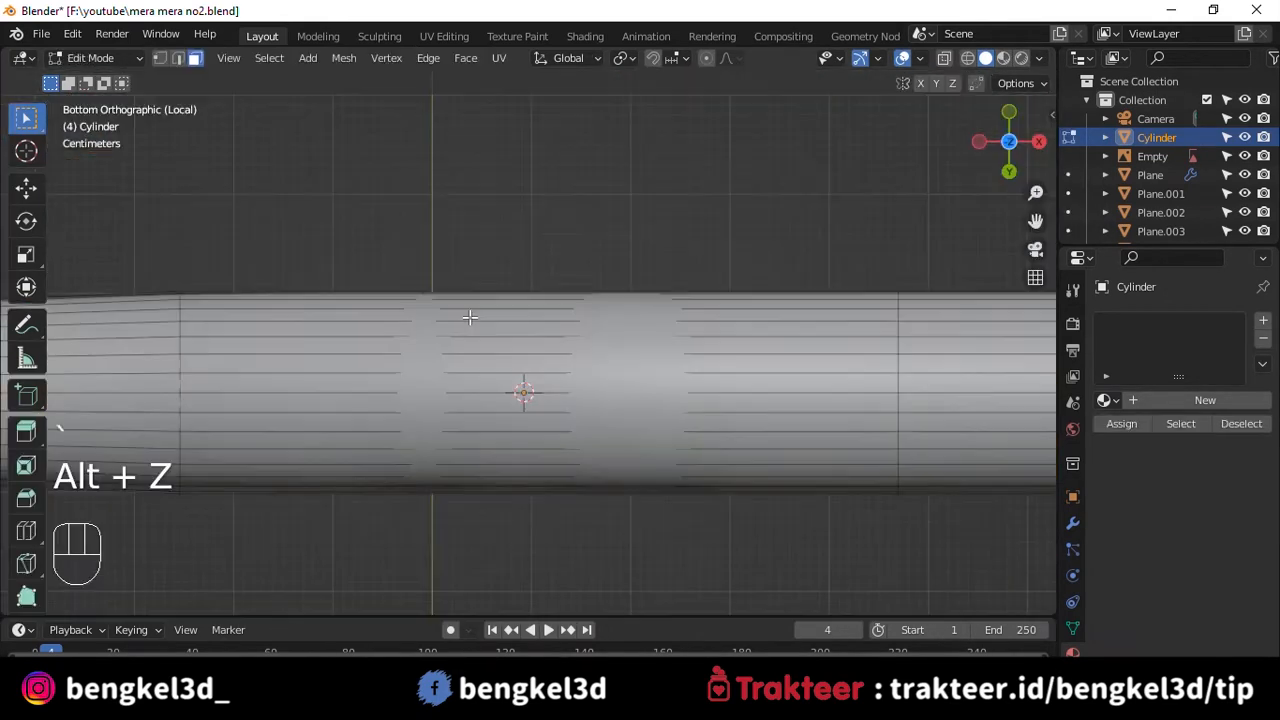
- Select the block of faces on the stem's underside around its origin, using X-ray to check the selection
click(466, 329)
key(alt+z)
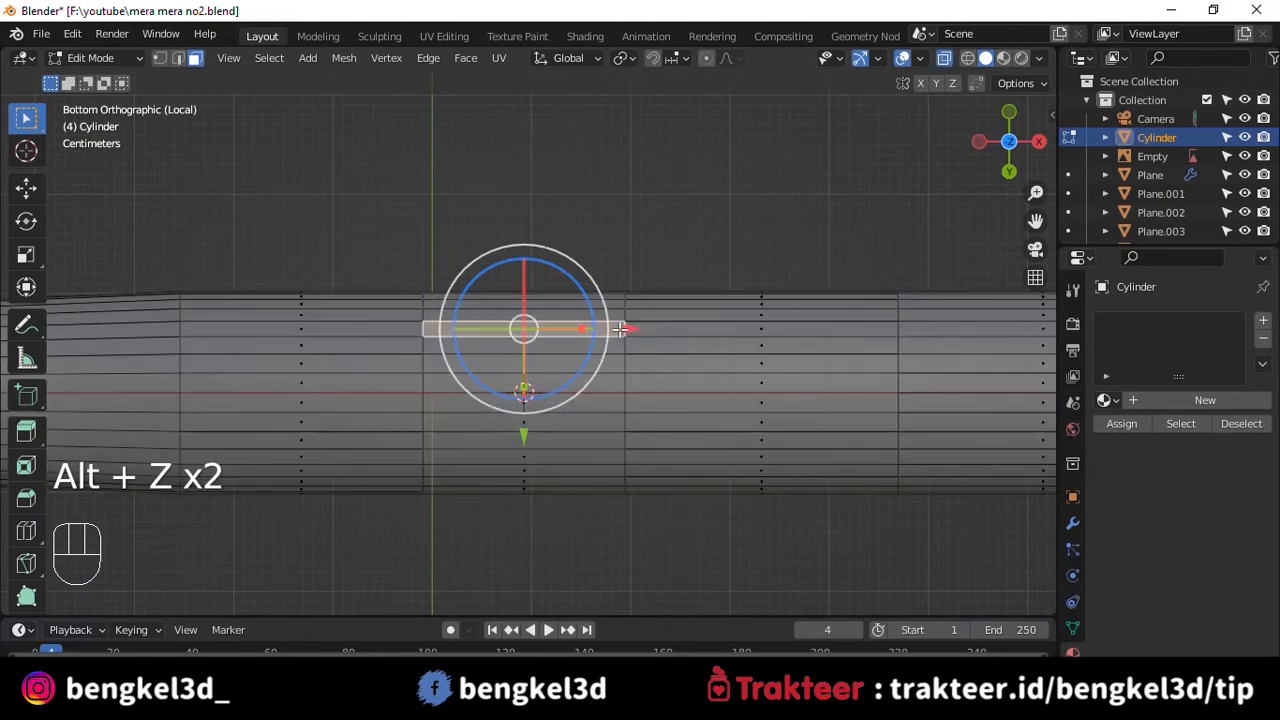
key(alt+z)
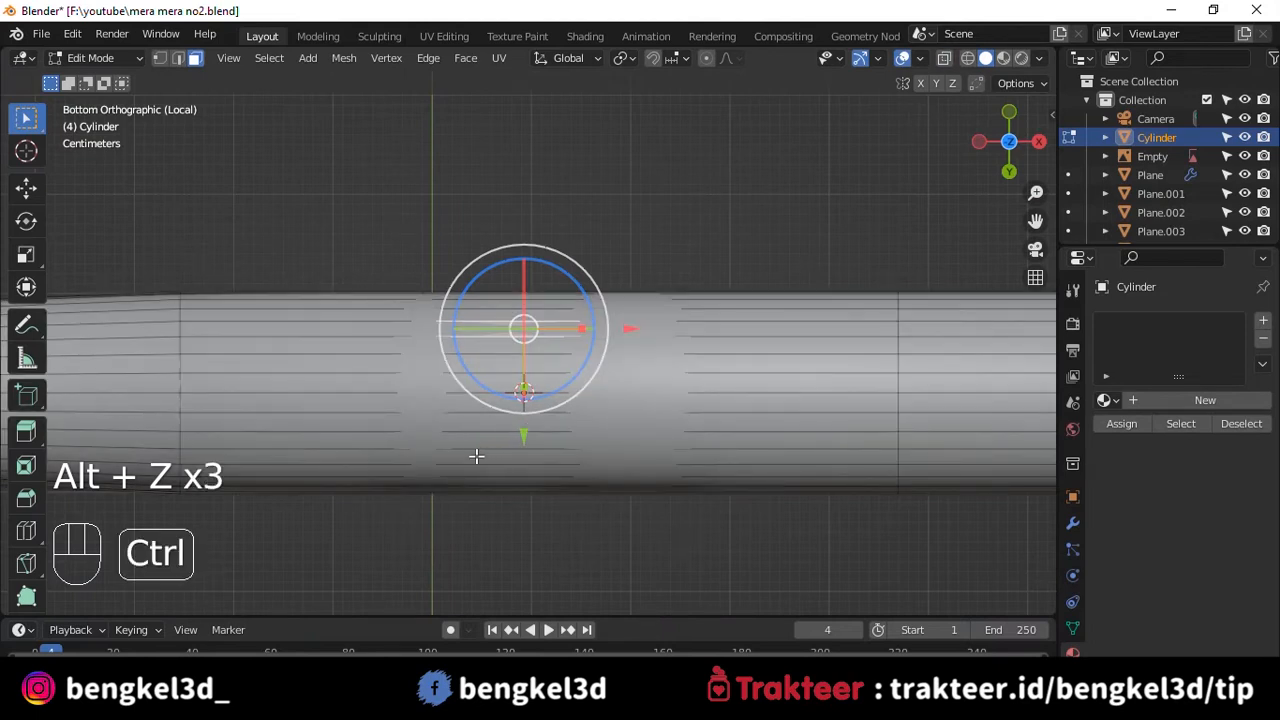
ctrl+click(483, 440)
key(alt+z)
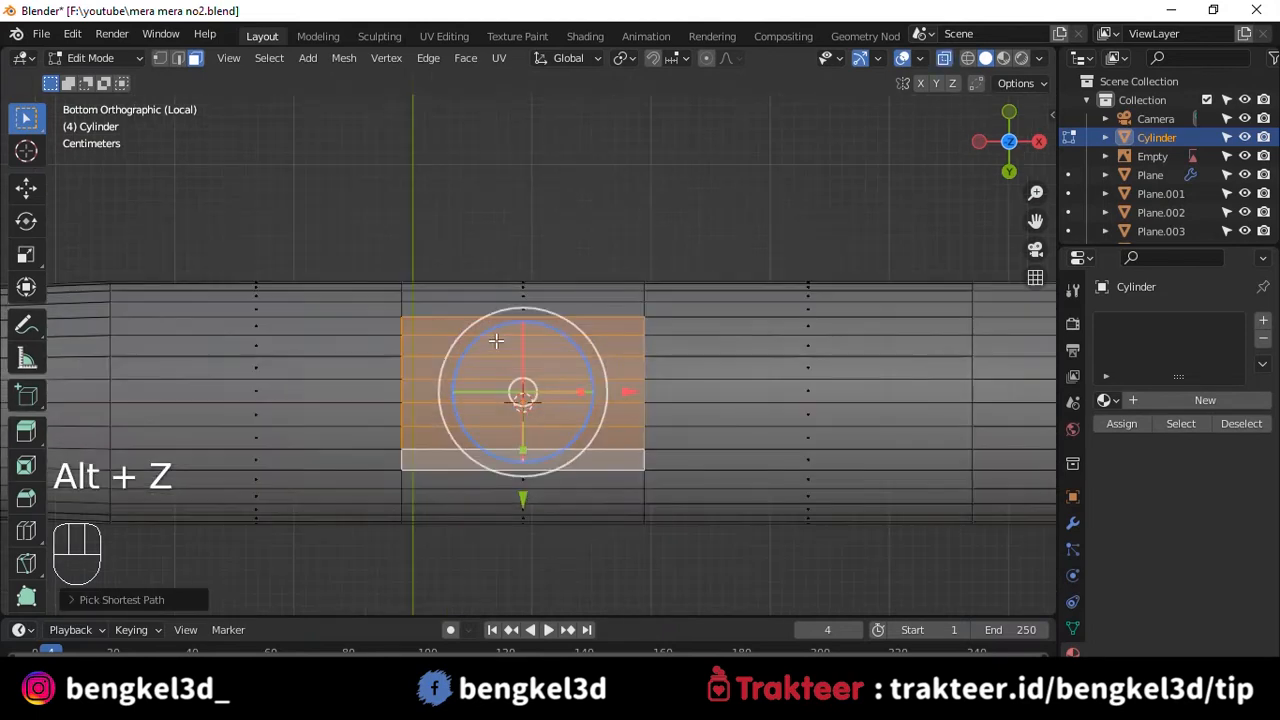
scroll(490, 340, up, 2)
key(alt+z)
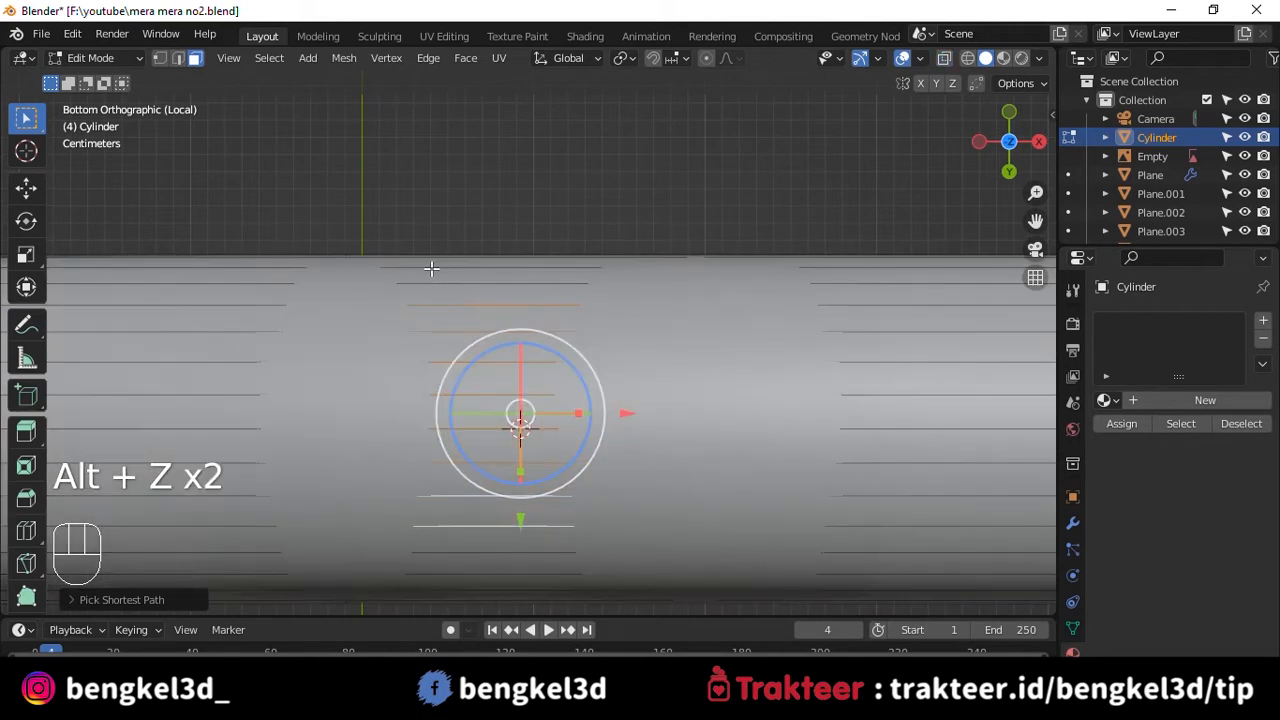
key(alt+z)
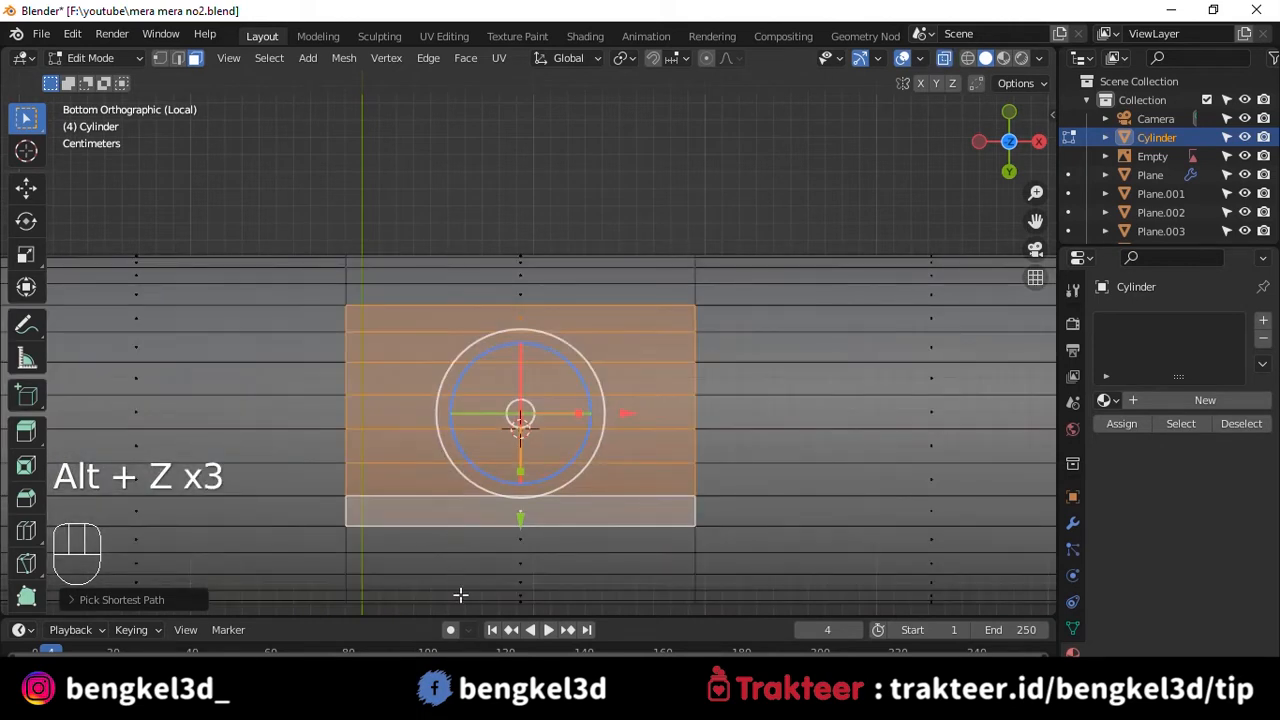
key(alt+z)
key(alt+z)
shift+click(509, 542)
key(alt+z)
scroll(563, 428, down, 4)
key(alt+z)
scroll(600, 390, up, 3)
- Inset the selected block of underside faces and turn X-ray off
key(i)
click(755, 364)
key(alt+z)
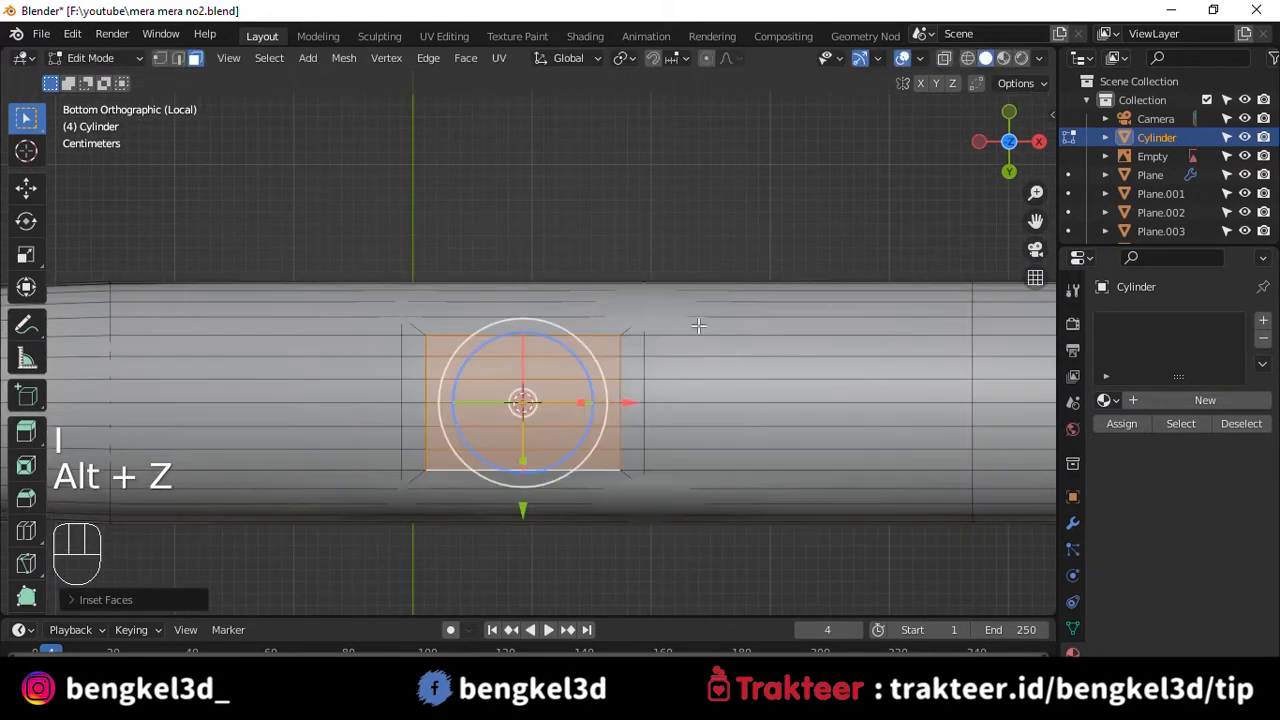
- Reshape the inset faces on the stem's underside into a circle with LoopTools and scale the circle down
right_click(648, 302)
mouse_move(641, 260)
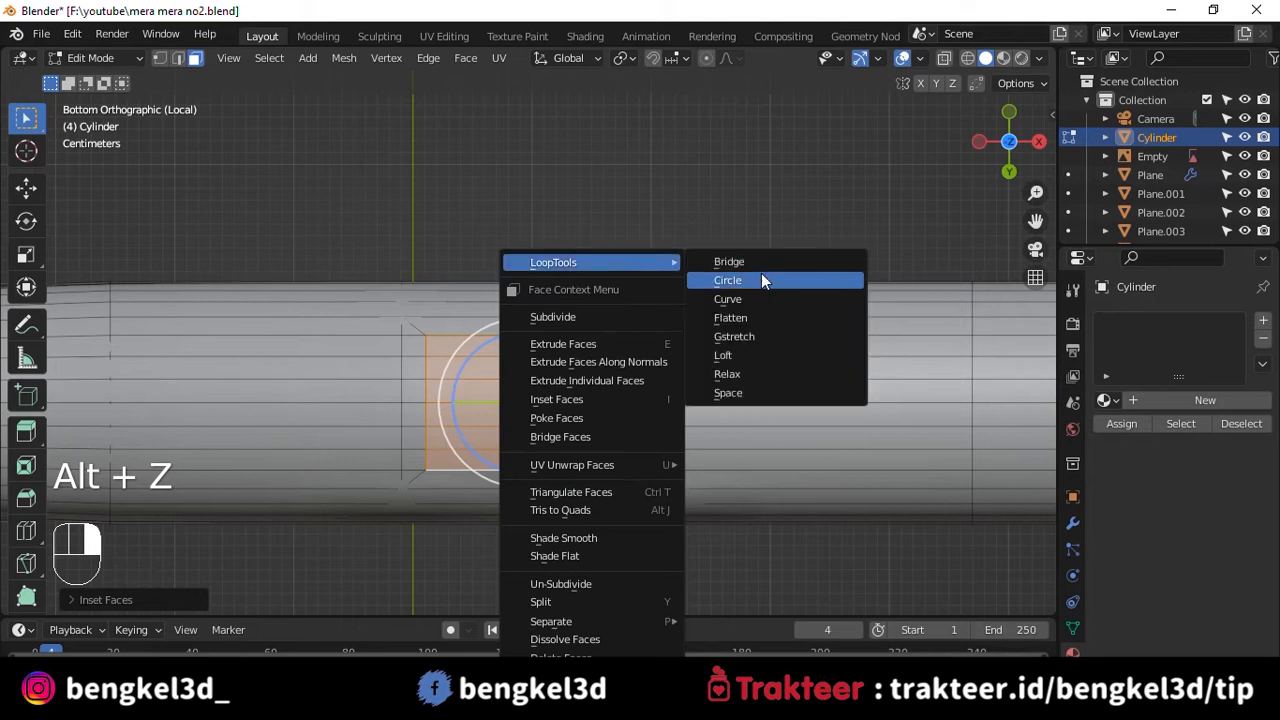
click(764, 272)
key(s)
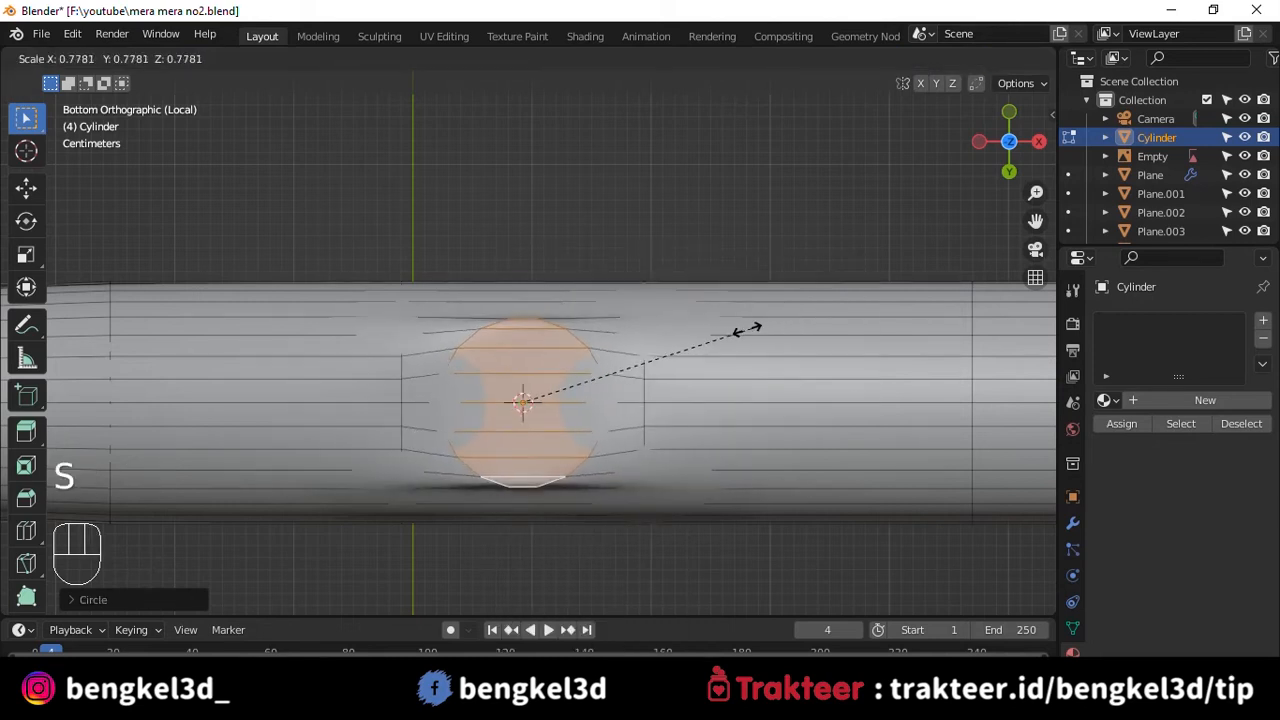
click(690, 338)
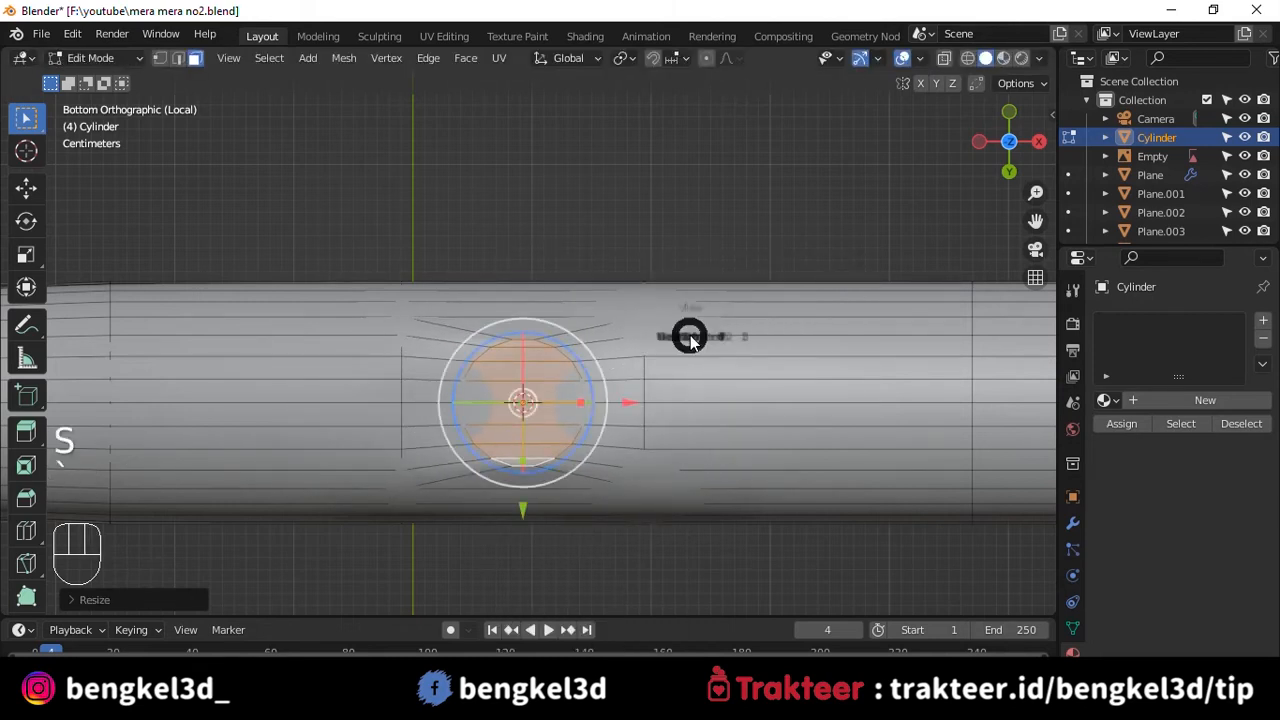
- Leave local view in front view, extrude the round faces downward in segments as the stem's base, scale the end, and return to Object Mode
click(651, 293)
scroll(630, 310, down, 6)
shift+middle_drag(606, 329, 592, 233)
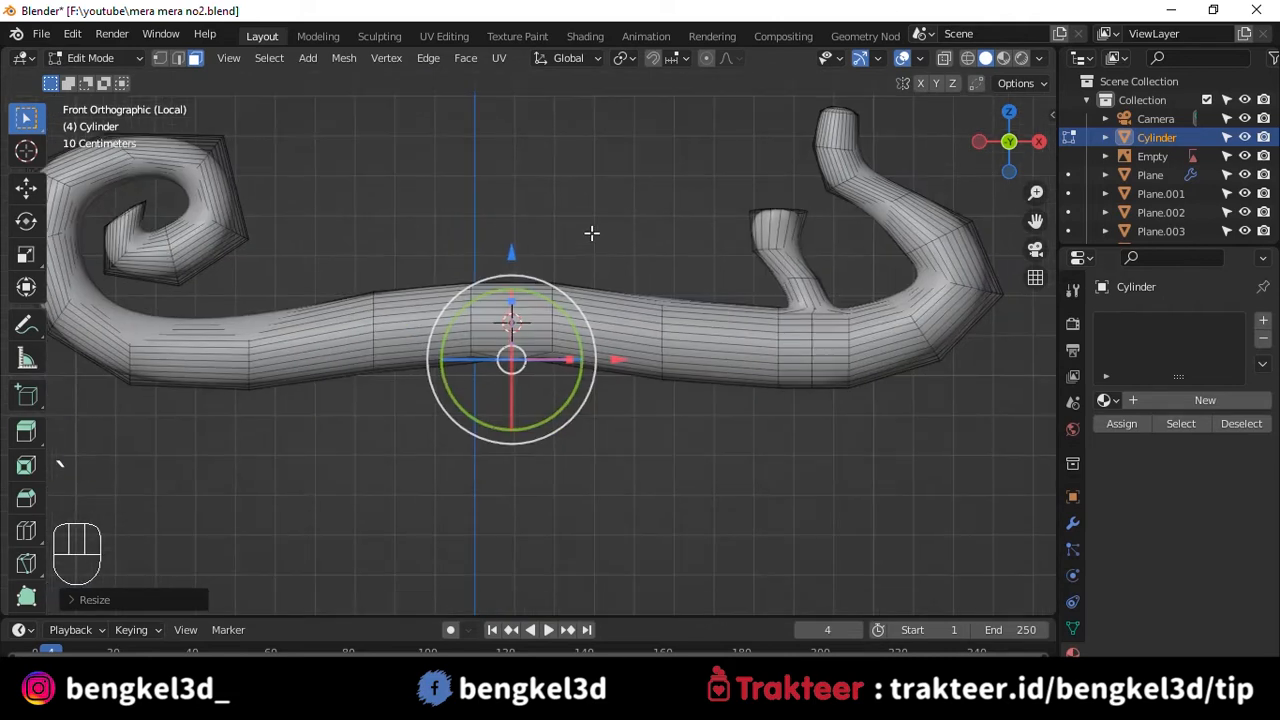
key(slash)
key(grave)
click(521, 172)
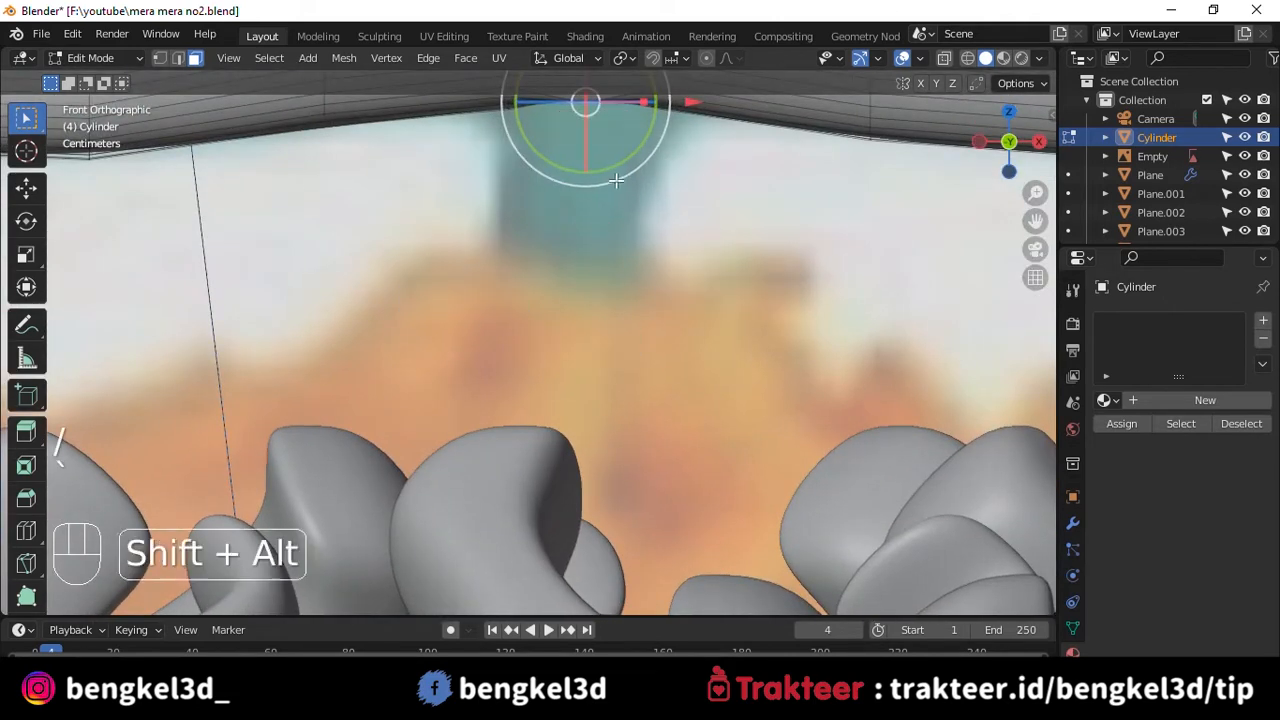
key(e)
click(640, 300)
key(e)
click(624, 461)
key(e)
key(s)
click(712, 408)
scroll(650, 370, down, 6)
key(Tab)
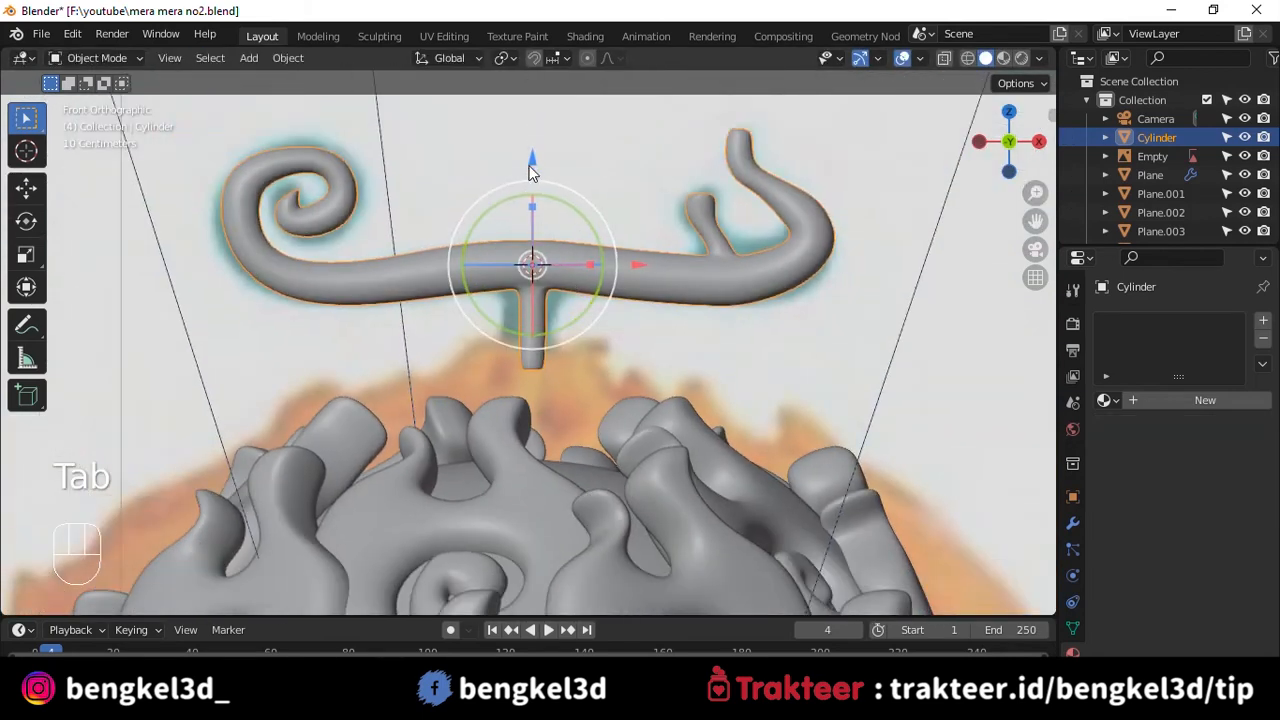
- Move the whole stem straight down along Z until its base meets the top of the fruit
key(grave)
drag(532, 162, 538, 259)
scroll(536, 257, down, 3)
drag(531, 249, 531, 258)
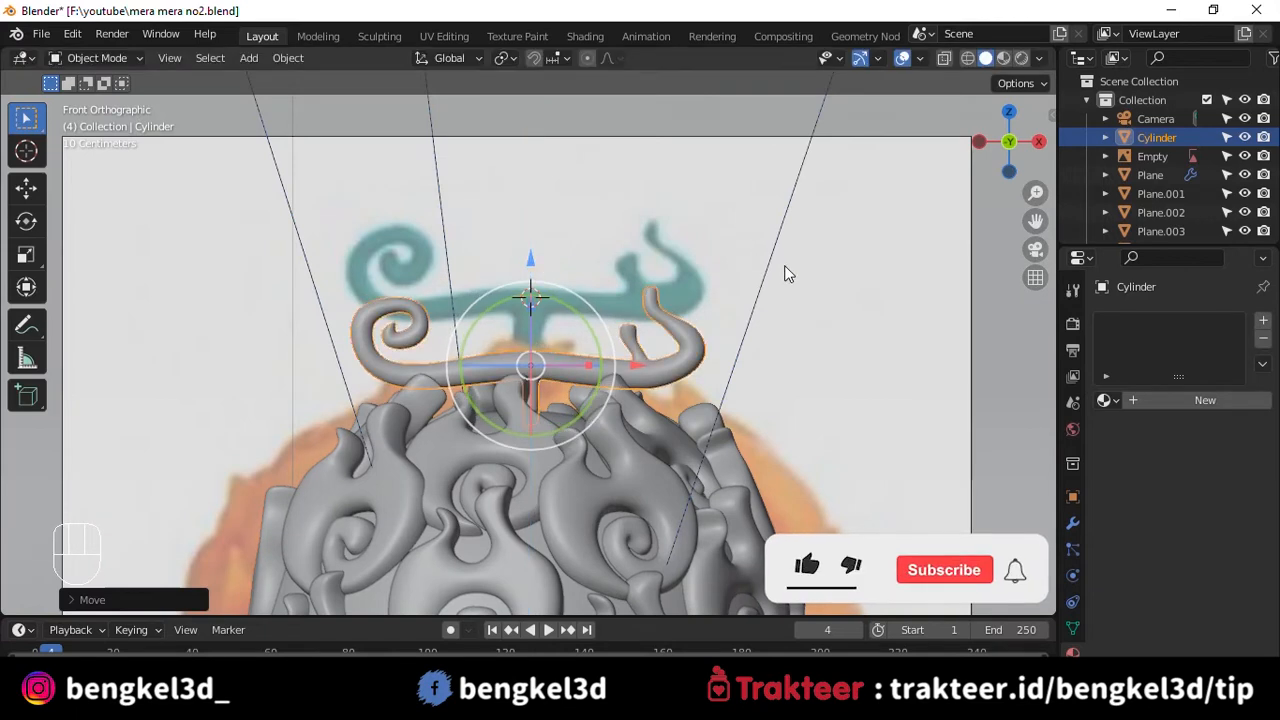
click(785, 273)
scroll(785, 273, down, 3)
scroll(598, 371, up, 5)
key(g)
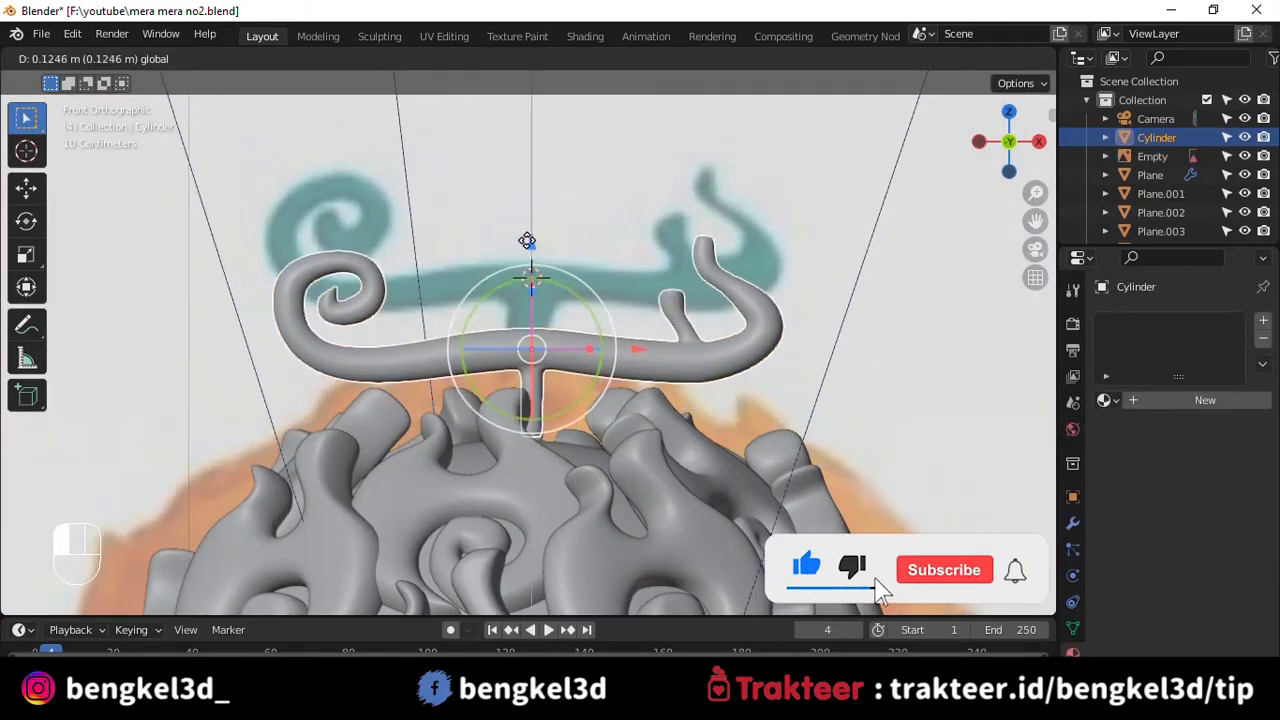
click(533, 262)
- Using X-ray in Edit Mode, move the lower end of the stem's base down and widen it, then restore solid Object Mode
scroll(560, 200, up, 5)
key(Tab)
key(alt+z)
key(alt+z)
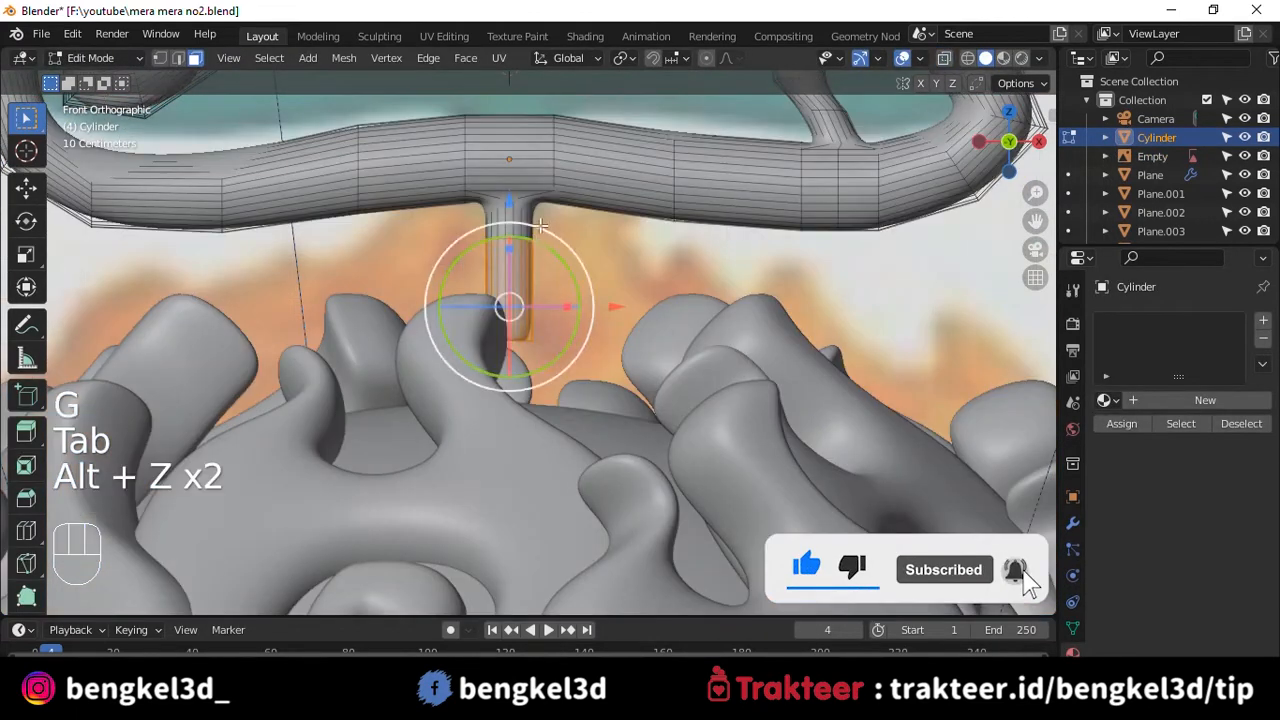
key(2)
key(alt+z)
drag(440, 316, 657, 397)
drag(509, 234, 509, 298)
key(s)
click(757, 334)
key(Tab)
key(z)
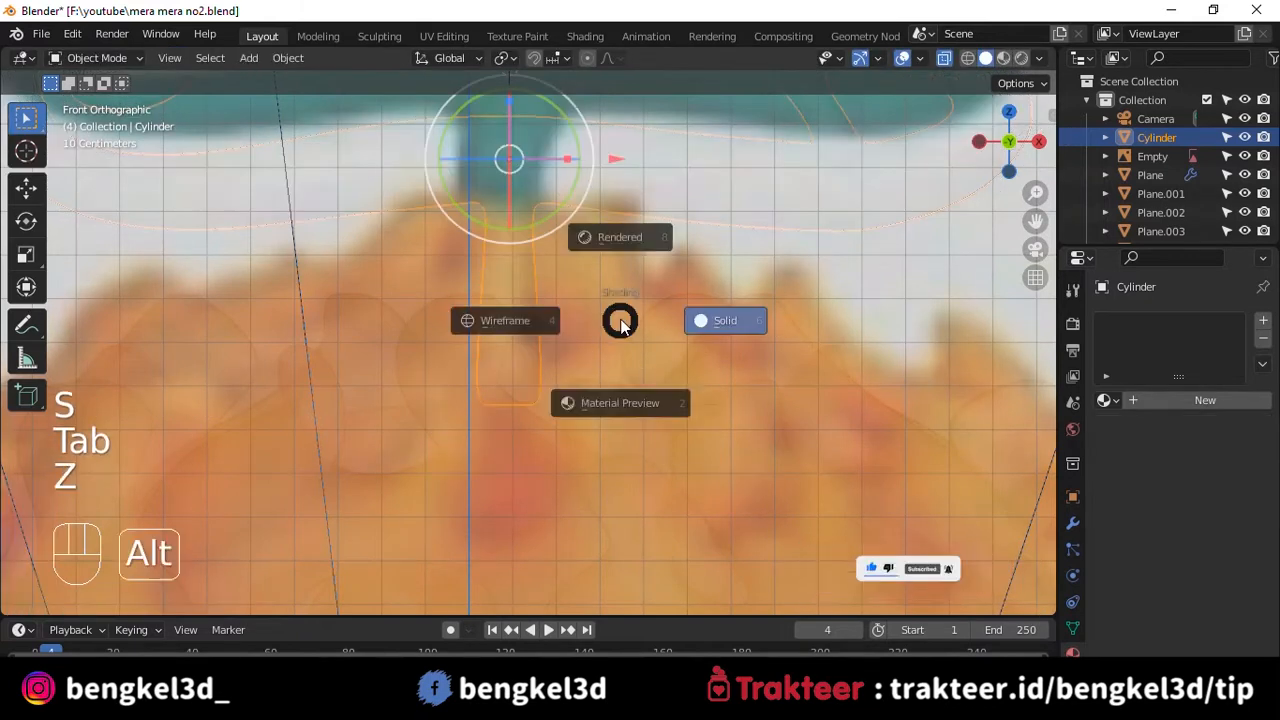
click(619, 322)
key(alt+z)
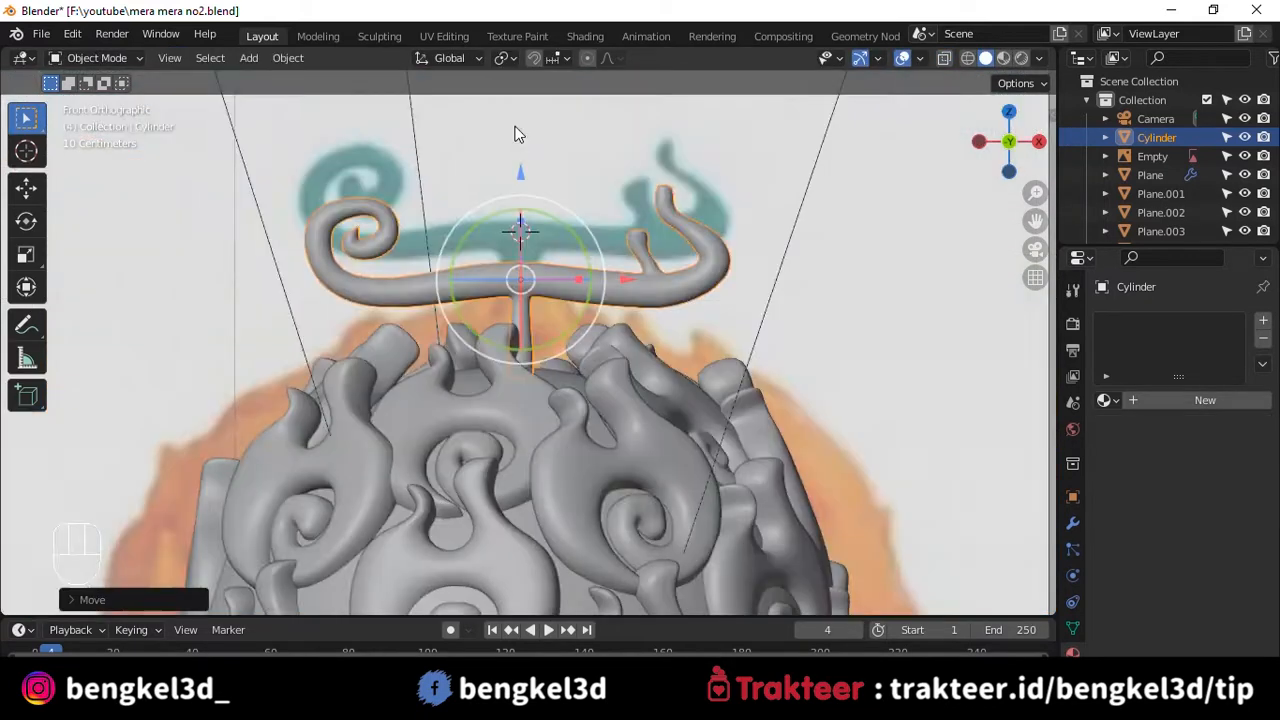
- Select the protruding flame piece on the lower right side of the fruit
scroll(530, 140, down, 9)
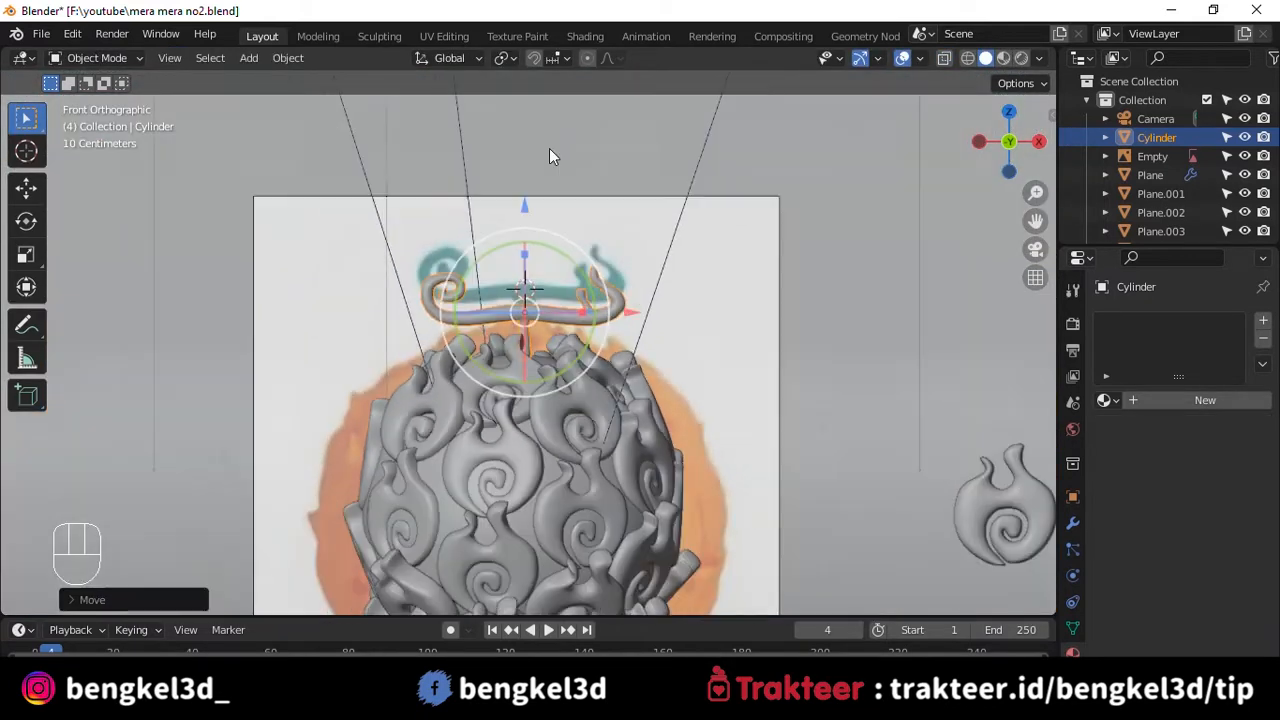
shift+middle_drag(610, 148, 586, 72)
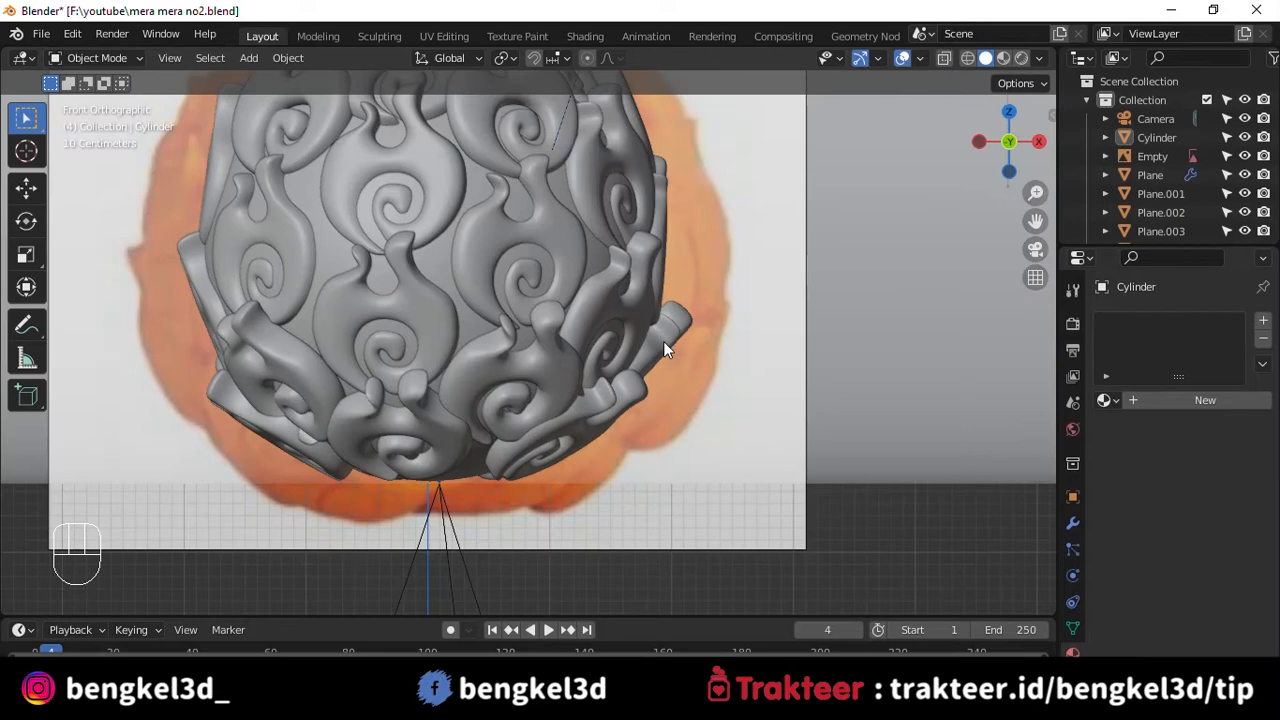
click(663, 341)
alt+middle_drag(693, 345, 744, 263)
scroll(748, 323, up, 3)
key(ctrl+z)
key(r)
key(y)
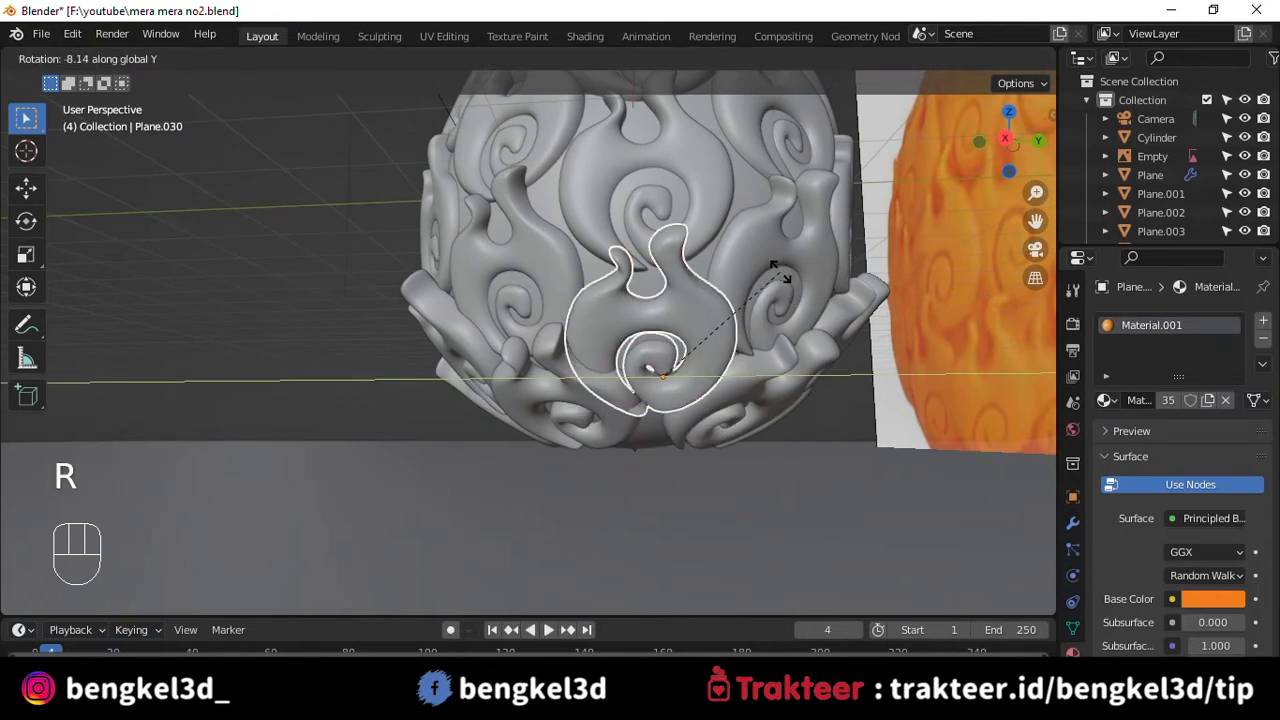
right_click(780, 272)
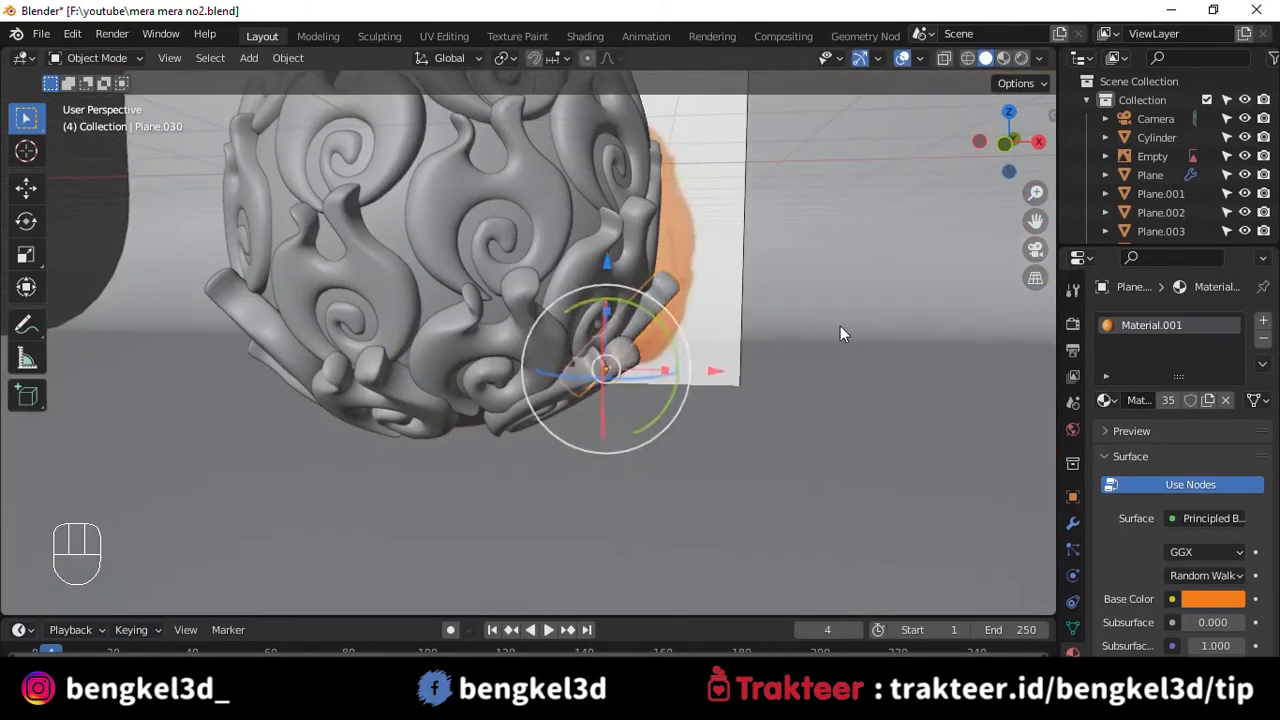
- Rotate the selected flame piece about the Y axis, and rotate the flame piece on the fruit's lower left side
key(r)
key(y)
click(829, 312)
click(286, 343)
key(r)
click(301, 336)
- Return to front view and switch the viewport to Rendered shading
alt+middle_drag(301, 336, 677, 251)
scroll(677, 251, down, 5)
key(grave)
click(658, 235)
scroll(588, 310, down, 3)
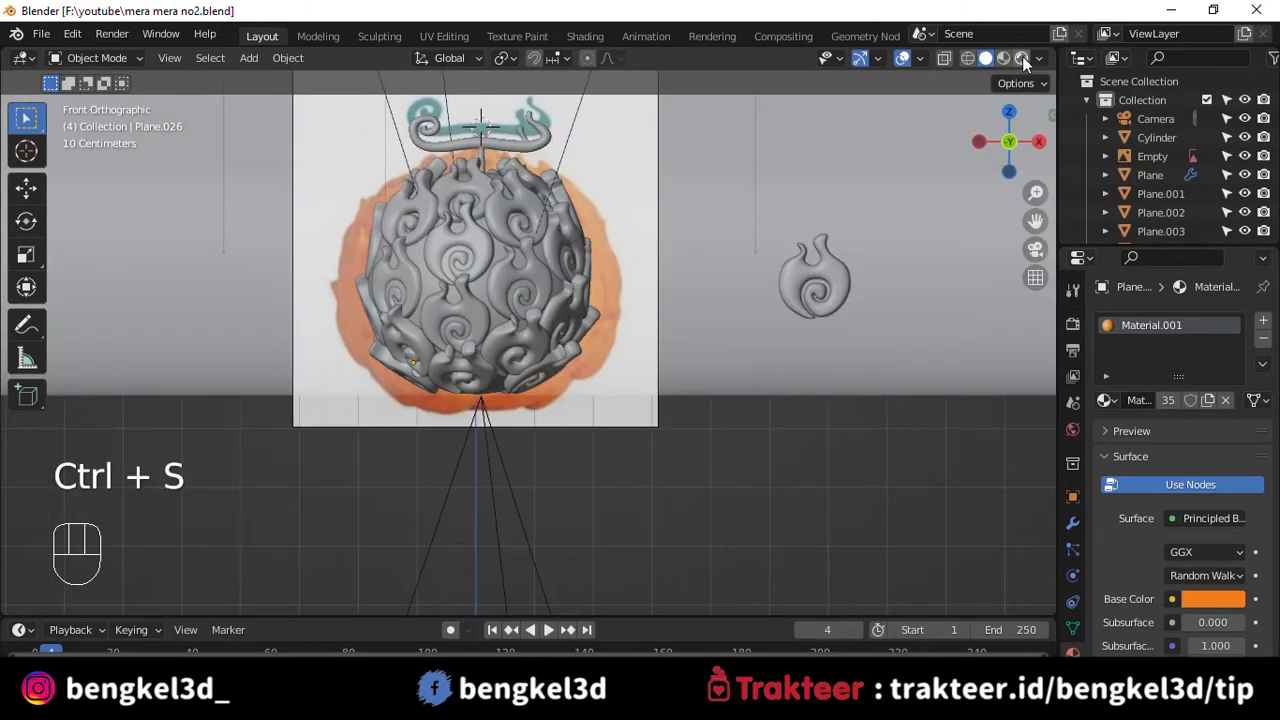
click(1022, 57)
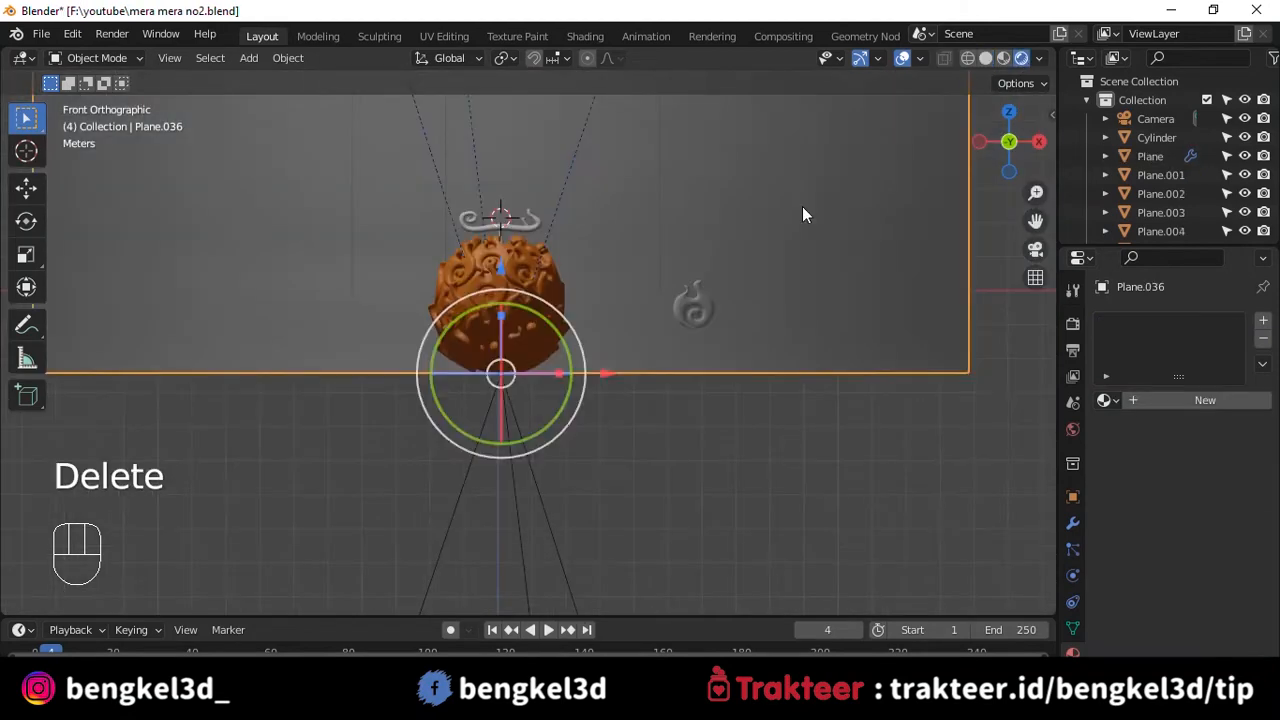
- Examine the rendered fruit, stem and backdrop from several angles and distances
scroll(619, 248, up, 4)
alt+shift+middle_drag(572, 244, 559, 293)
scroll(615, 363, up, 3)
scroll(546, 271, down, 3)
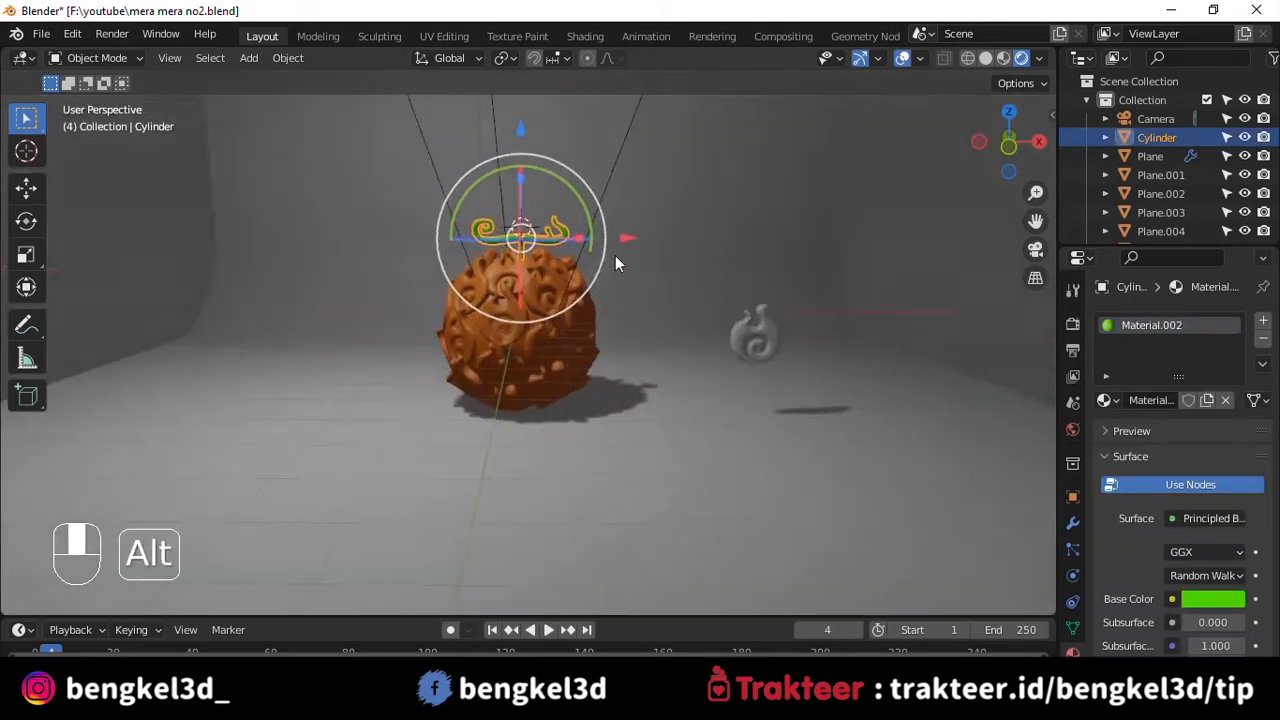
alt+drag(615, 255, 624, 294)
scroll(602, 291, down, 2)
scroll(630, 250, down, 2)
click(832, 312)
- Add a sun light, move it up above the fruit, and aim it at the scene
key(shift+a)
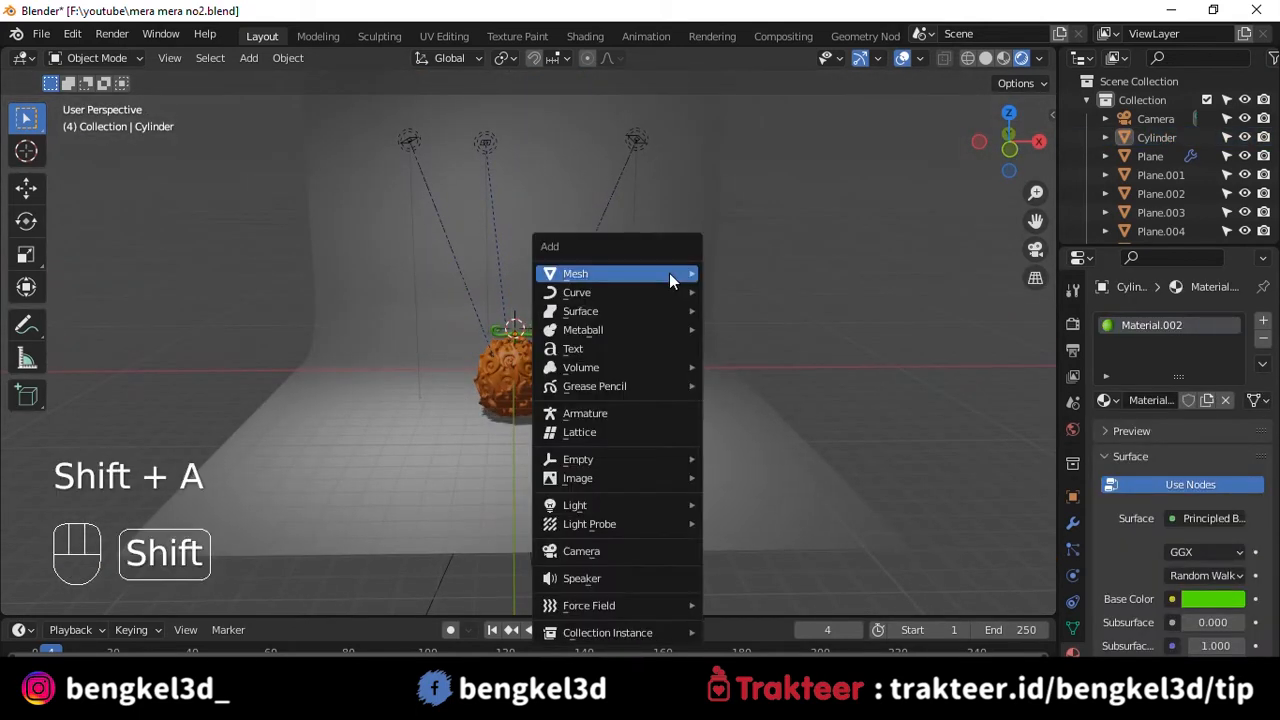
mouse_move(629, 508)
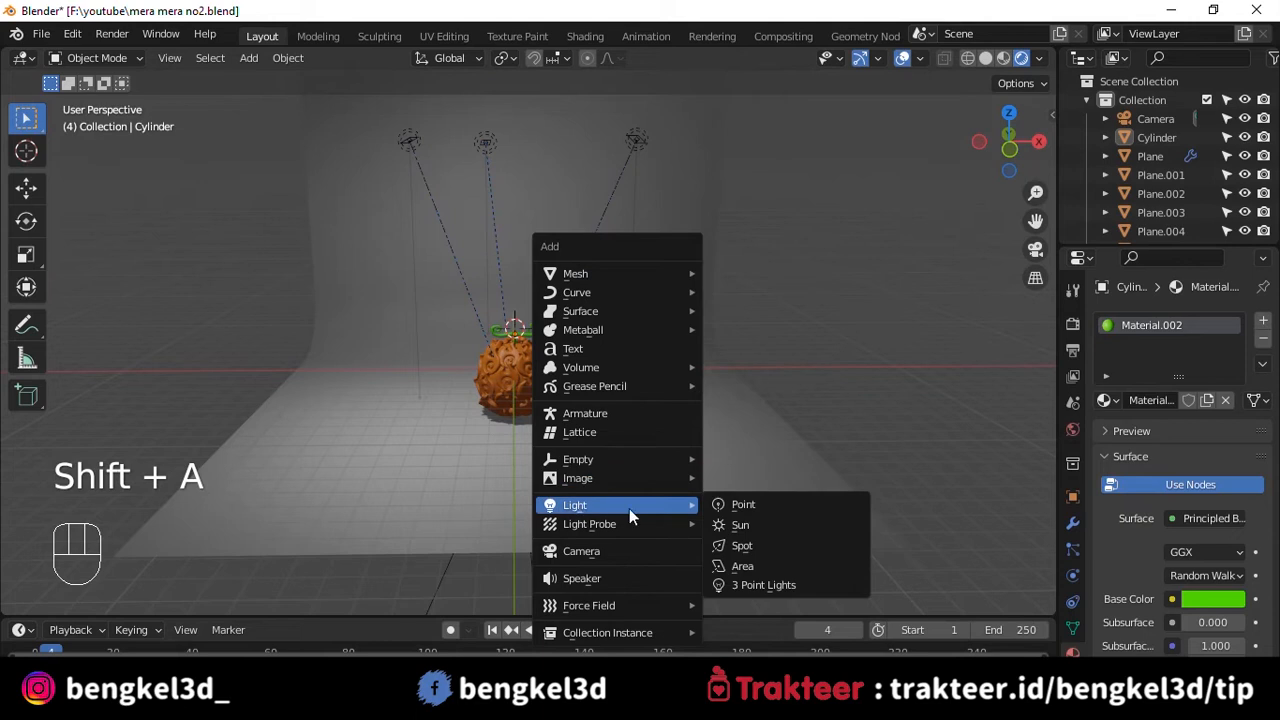
click(746, 525)
scroll(695, 424, up, 3)
drag(503, 215, 504, 522)
scroll(593, 323, down, 3)
alt+drag(593, 323, 597, 367)
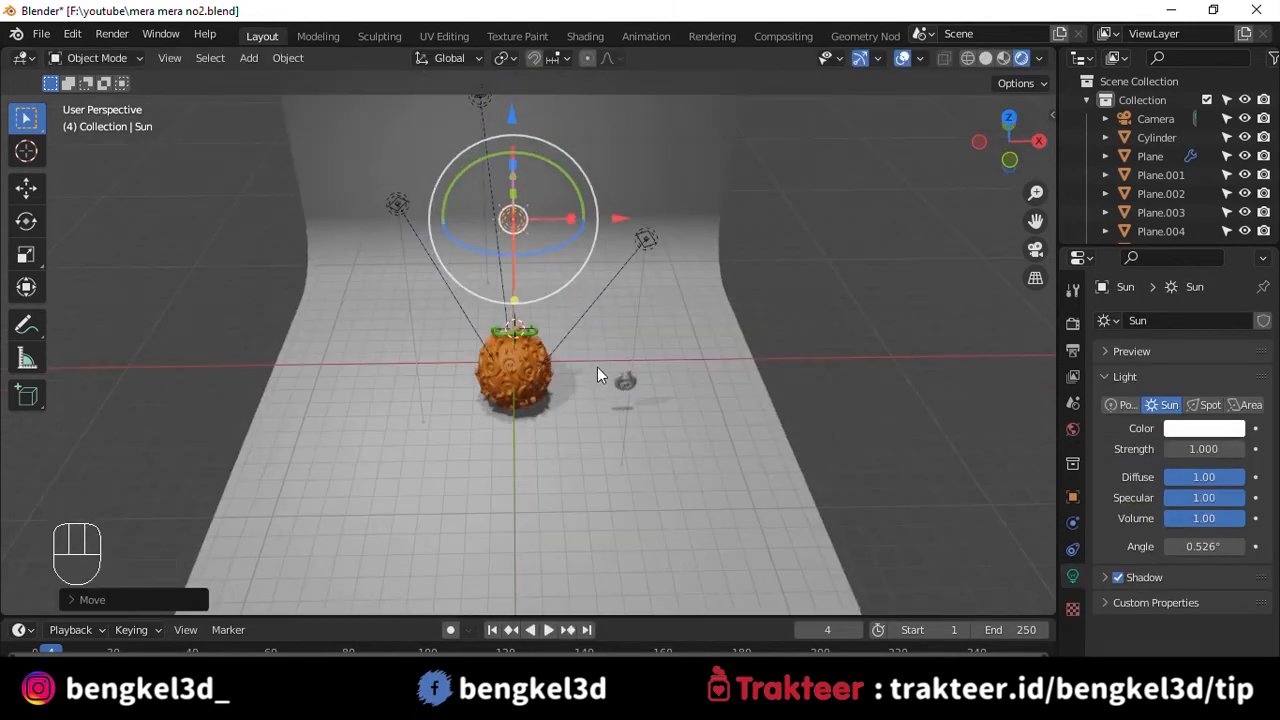
key(shift+t)
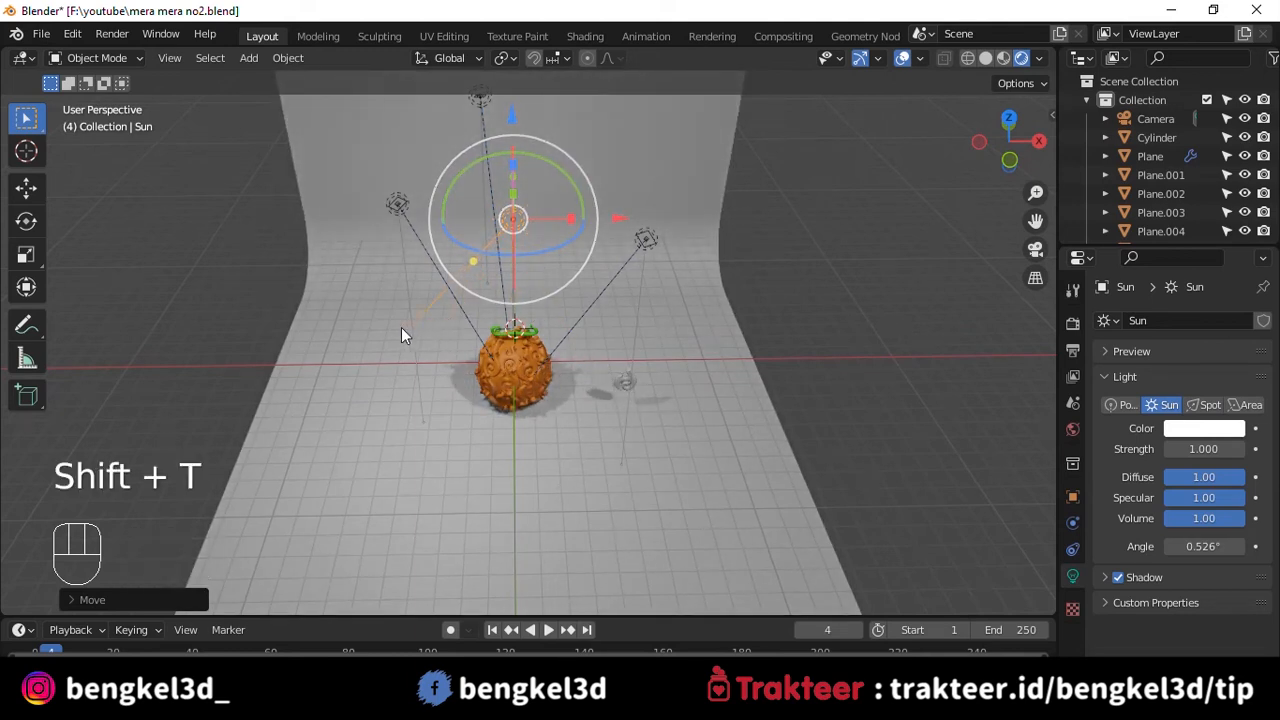
- Set the sun light's angle to 22°
click(1203, 544)
text(22)
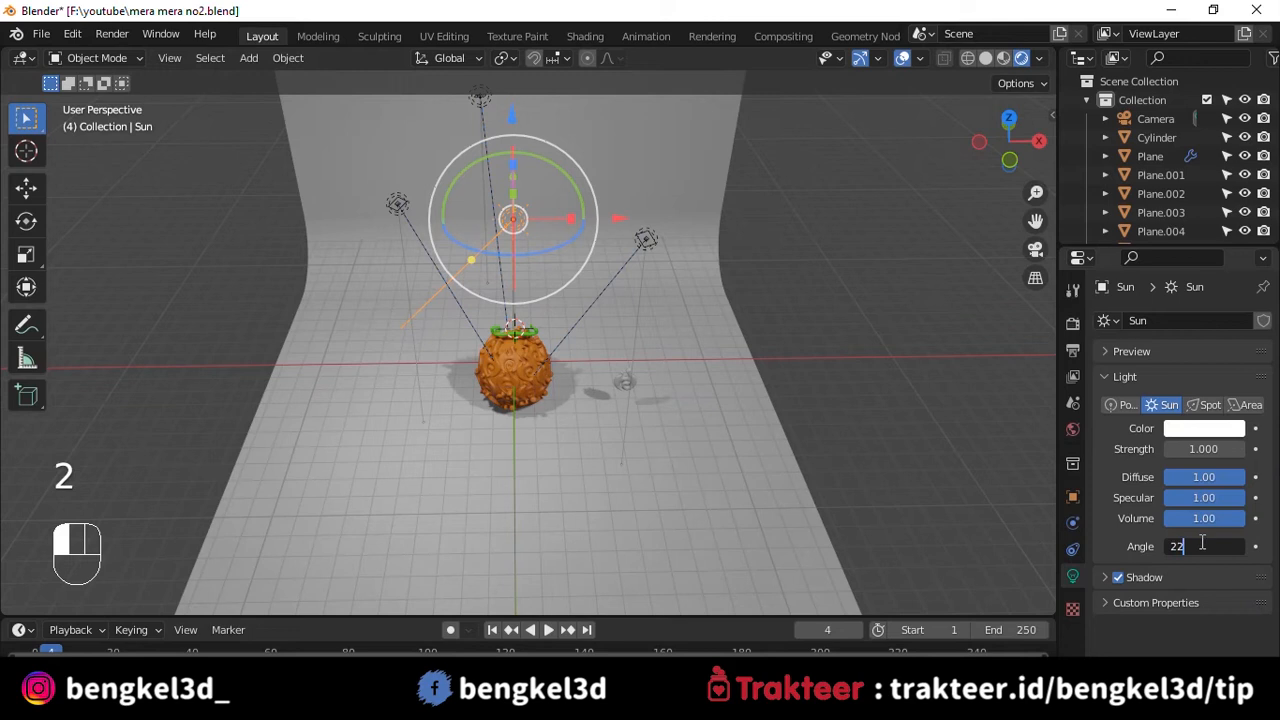
key(Return)
- Return to front view and add a new camera to the scene
key(grave)
scroll(608, 323, up, 3)
alt+shift+drag(589, 365, 675, 301)
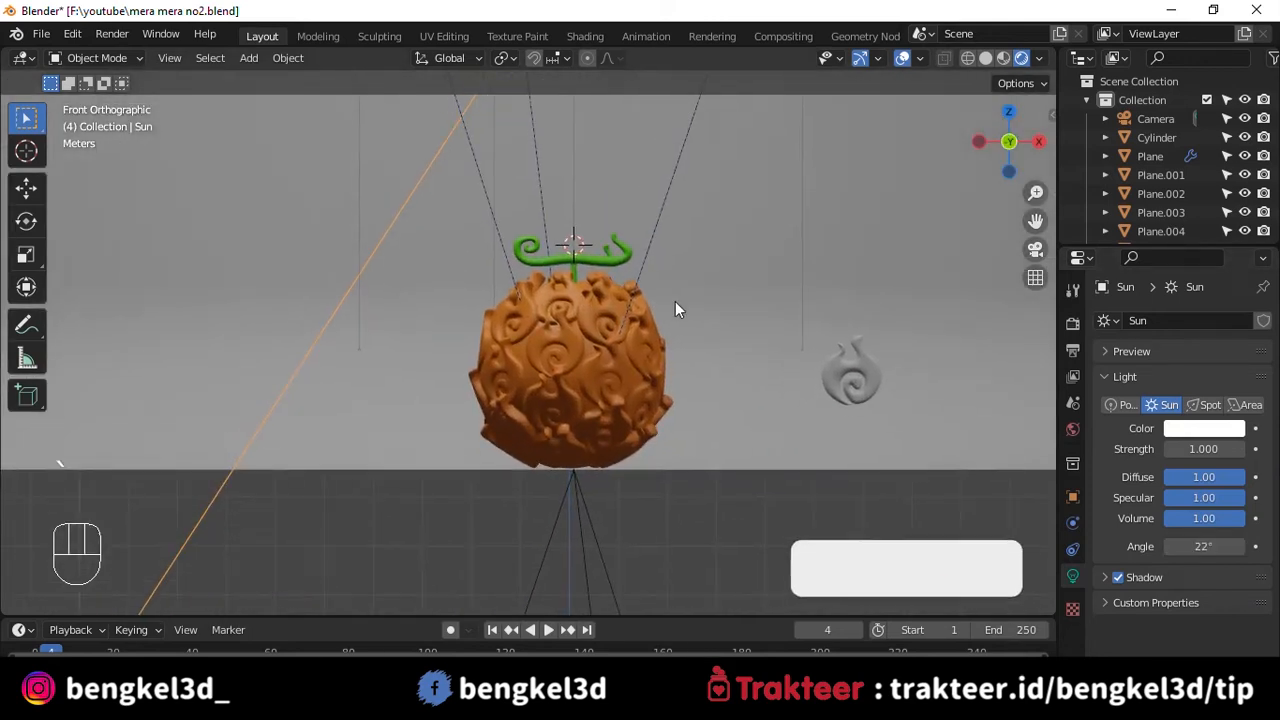
key(shift+a)
click(638, 350)
scroll(659, 349, up, 2)
alt+shift+drag(659, 349, 555, 292)
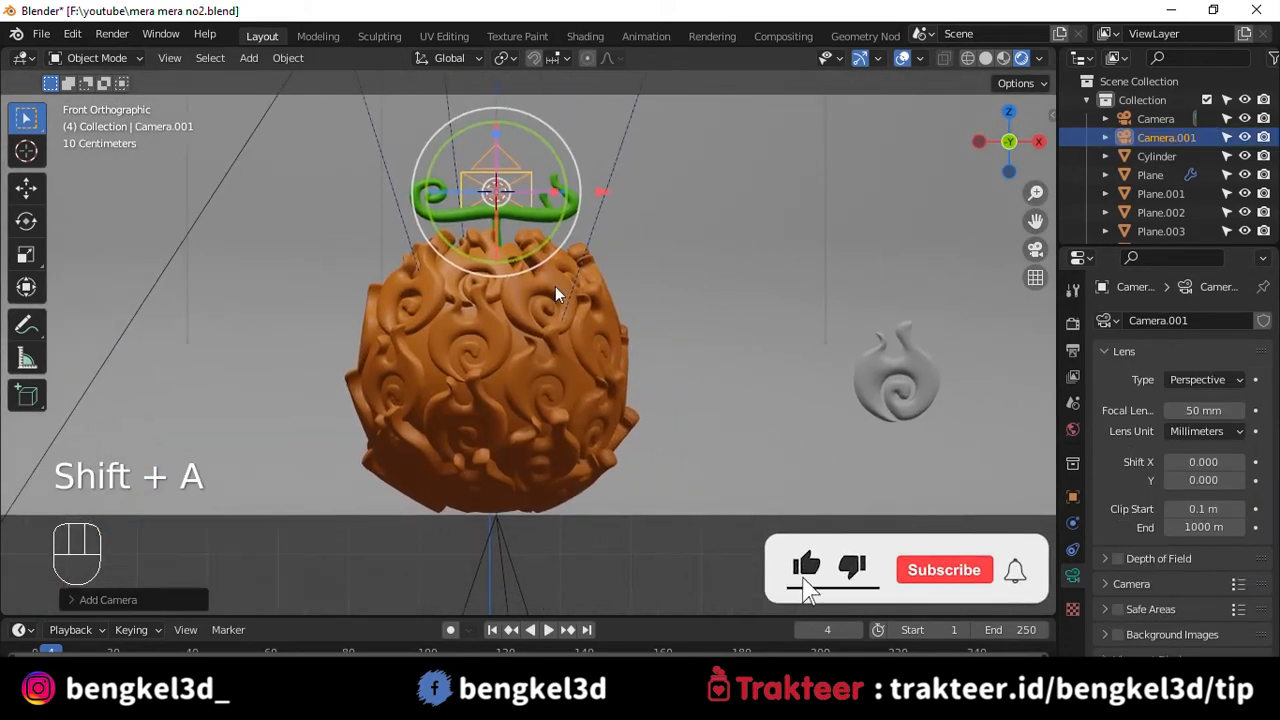
- Align the new camera to the view, frame the fruit at an angle with the camera locked to the view, and release the lock
key(ctrl+alt+KP_0)
key(q)
alt+shift+drag(619, 258, 571, 305)
key(q)
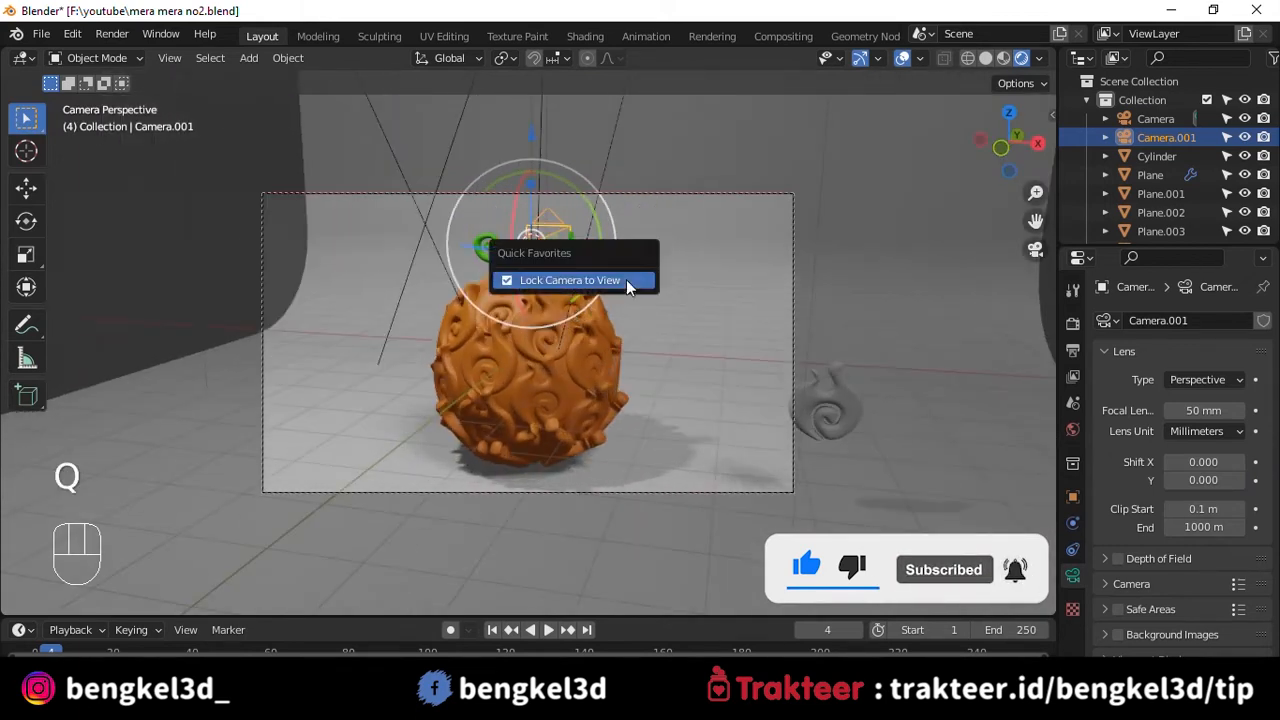
click(570, 281)
- Move the backdrop along X to fill the camera frame and set the render engine to Cycles
drag(705, 422, 550, 418)
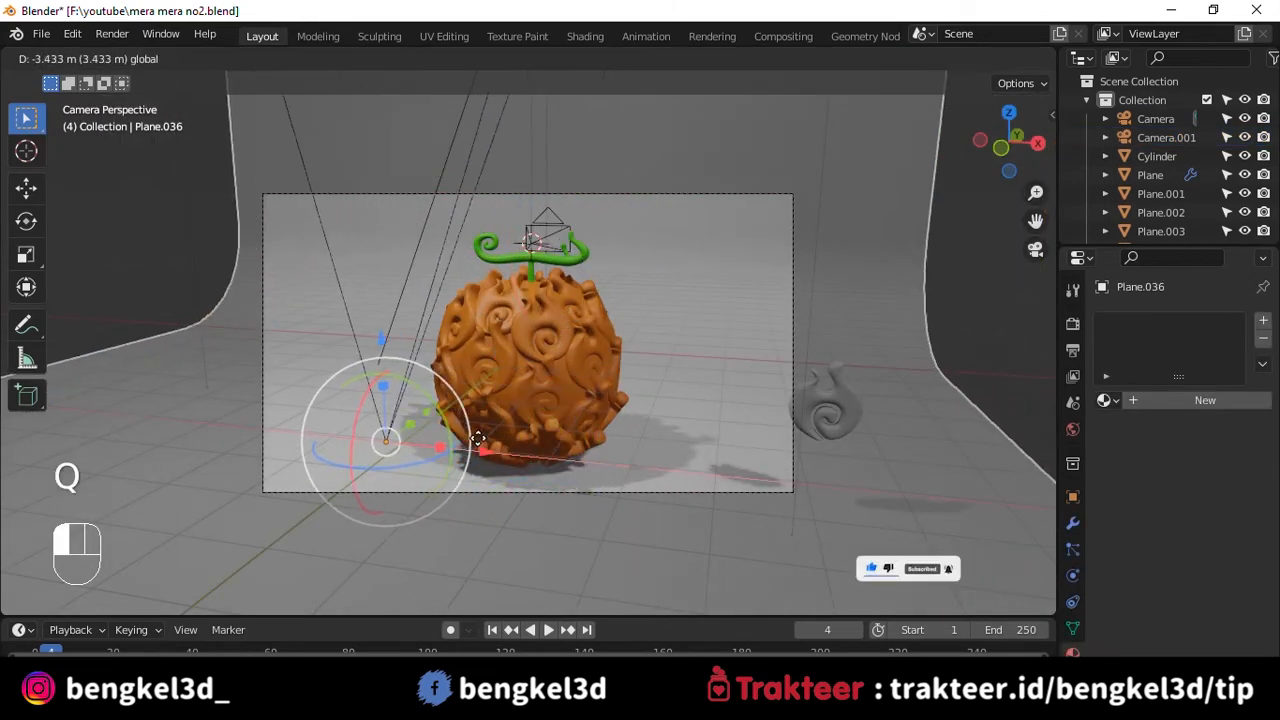
click(1073, 323)
click(1220, 320)
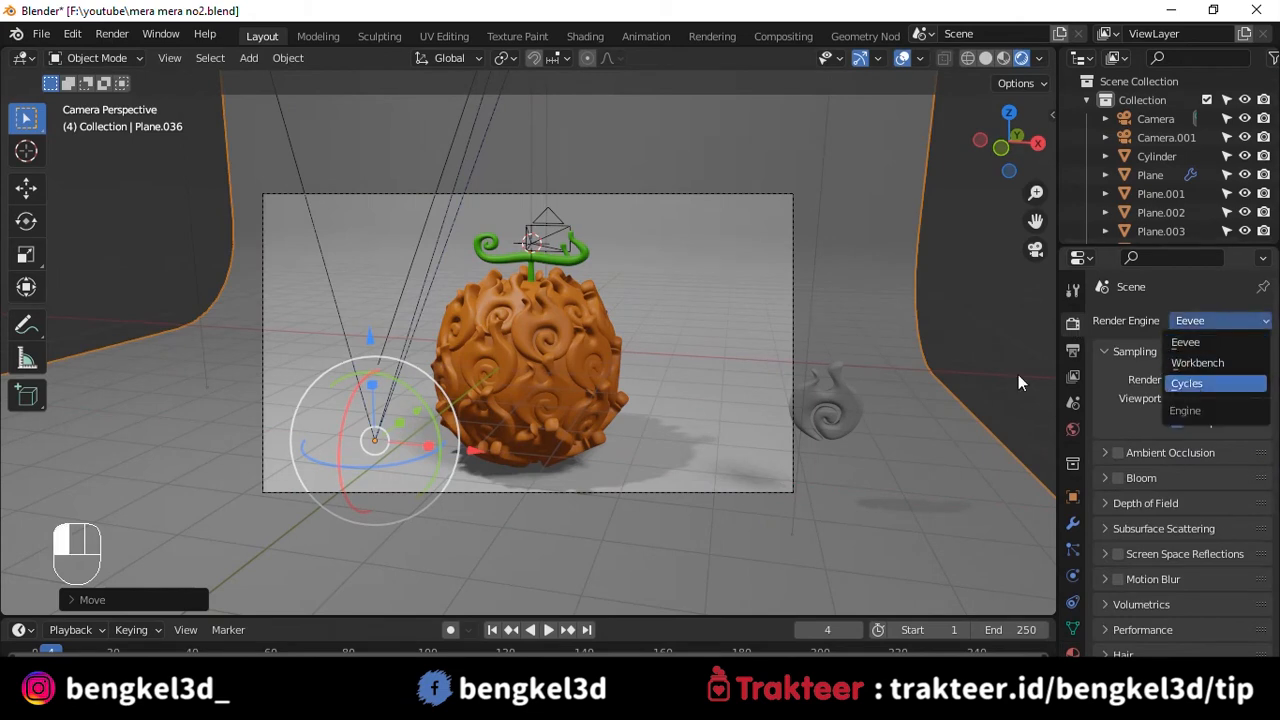
key(Return)
scroll(816, 411, up, 2)
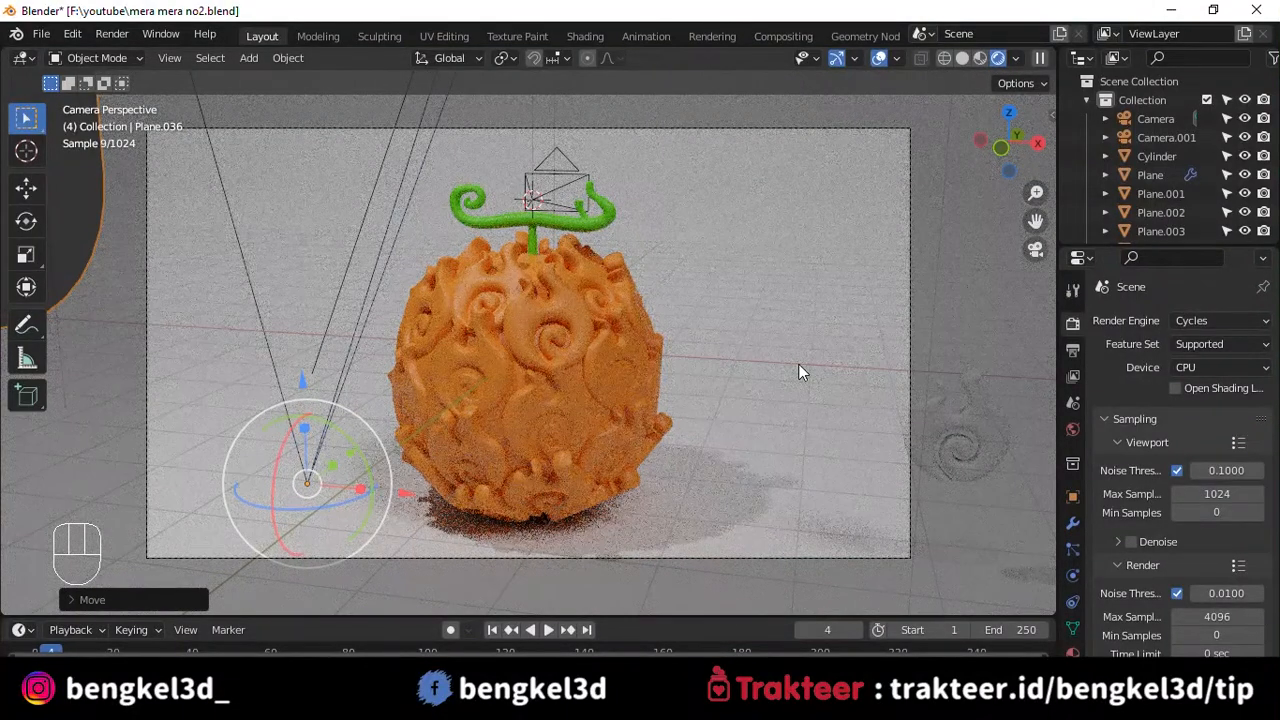
scroll(800, 363, up, 1)
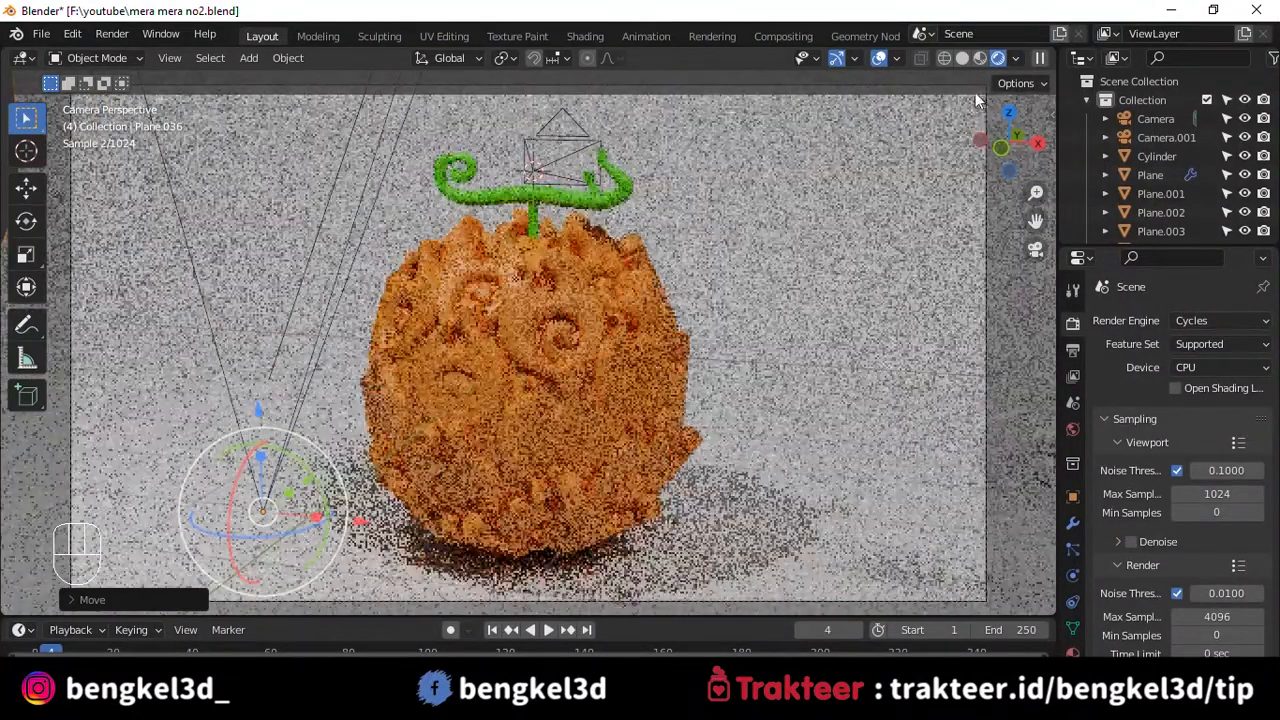
- Switch to Material Preview shading and scale up the flame pieces on the fruit's front to close the gaps between them
click(979, 58)
scroll(590, 445, up, 2)
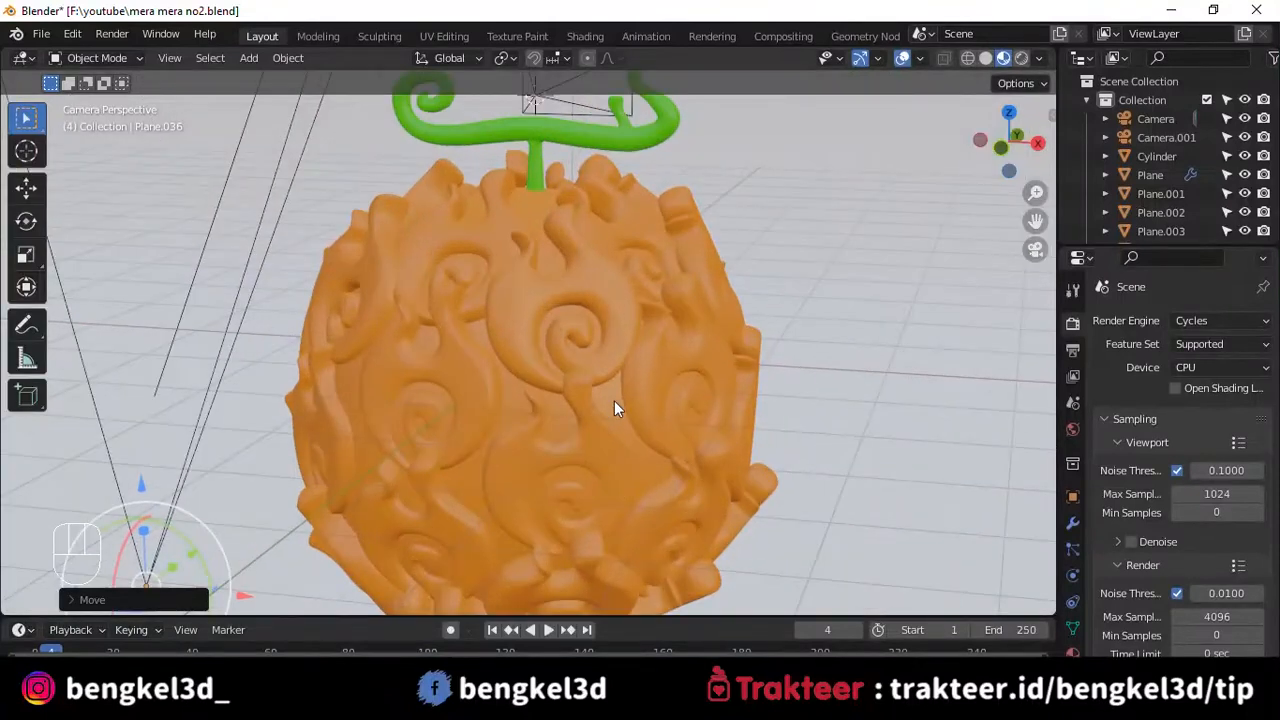
click(575, 425)
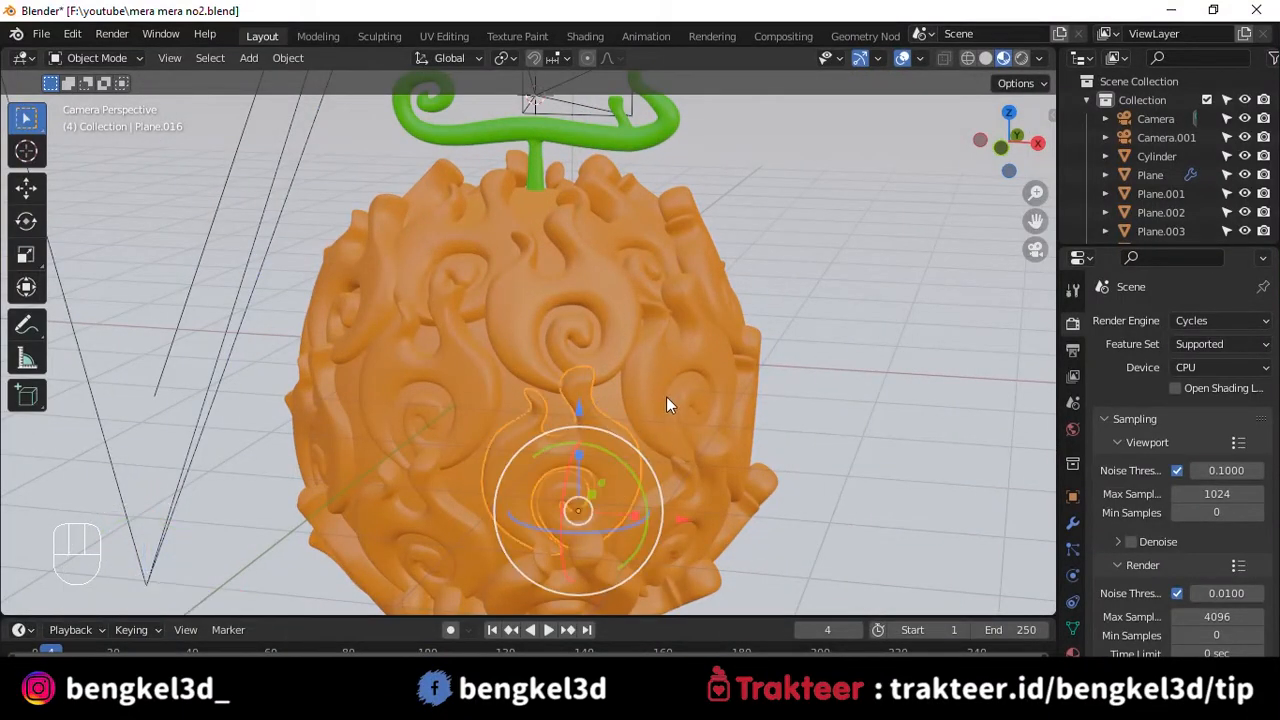
key(s)
right_click(686, 400)
click(686, 400)
key(s)
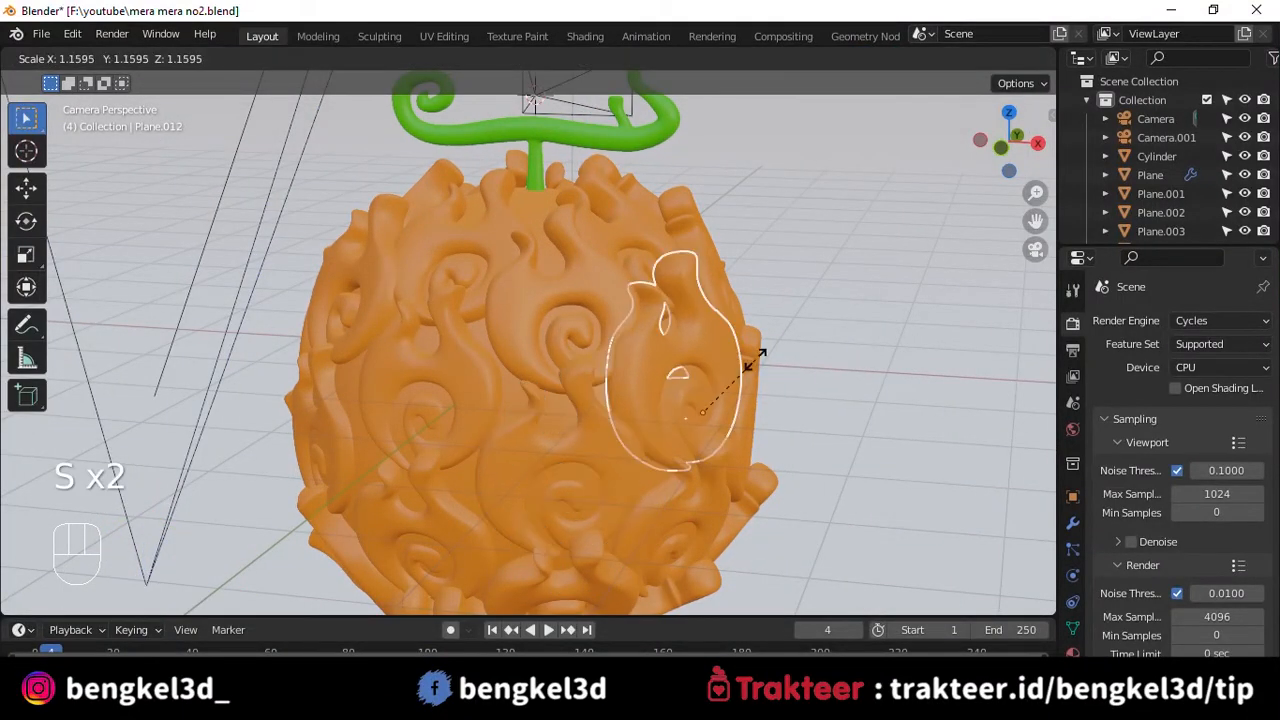
click(719, 364)
click(428, 428)
key(s)
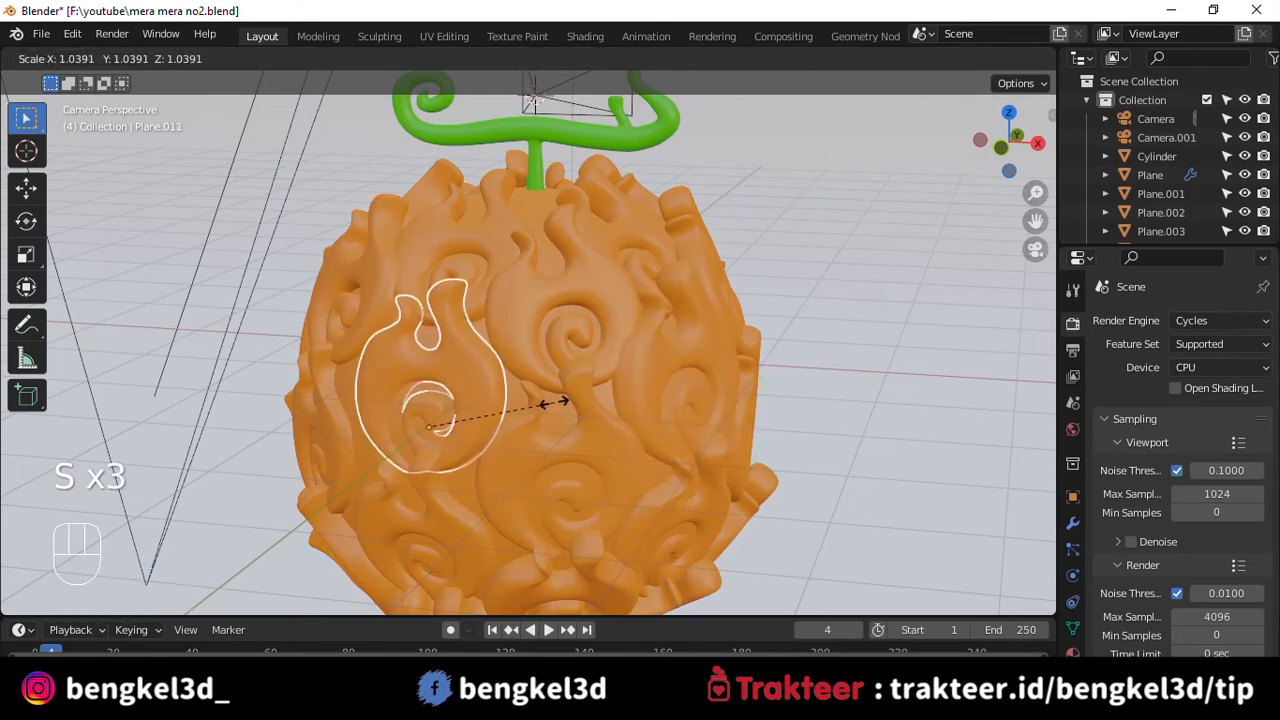
click(575, 400)
middle_drag(598, 394, 574, 385)
alt+drag(574, 385, 516, 410)
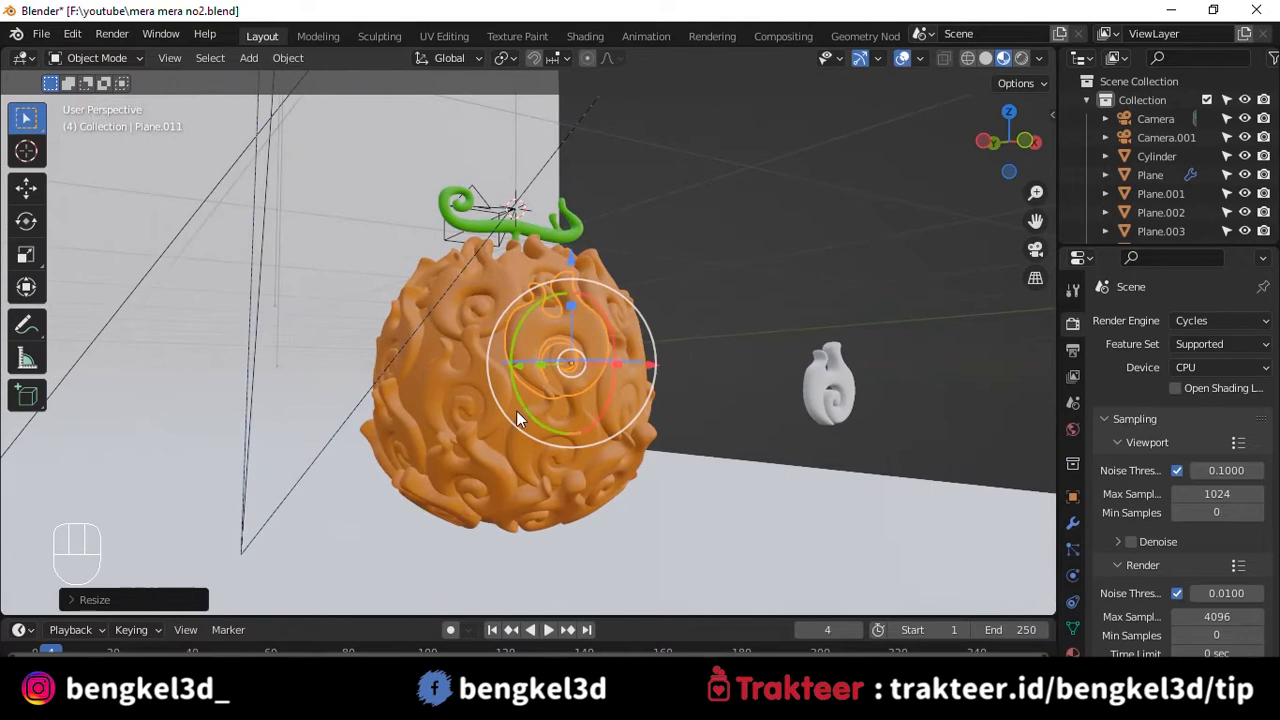
- Scale up two neighbouring flame pieces on the fruit's side, one above the other, by about 1.15 to close the gaps
click(526, 392)
scroll(550, 388, up, 4)
key(s)
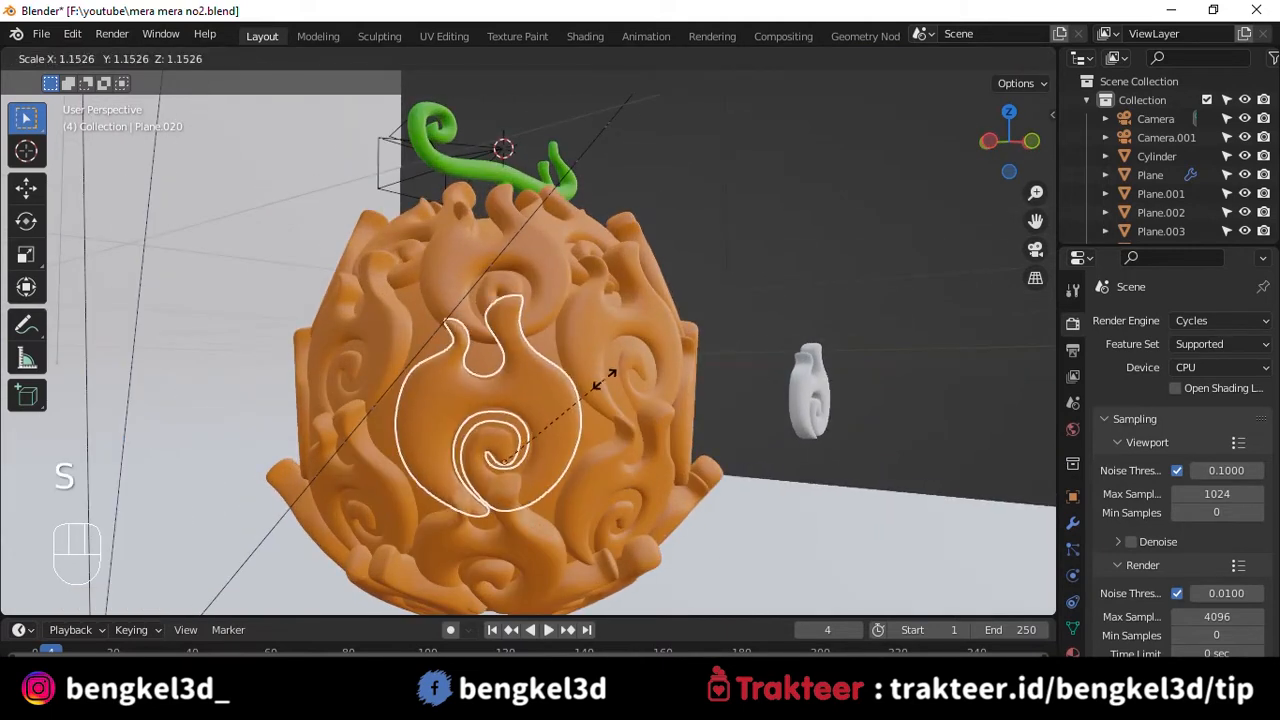
click(602, 380)
click(512, 293)
key(s)
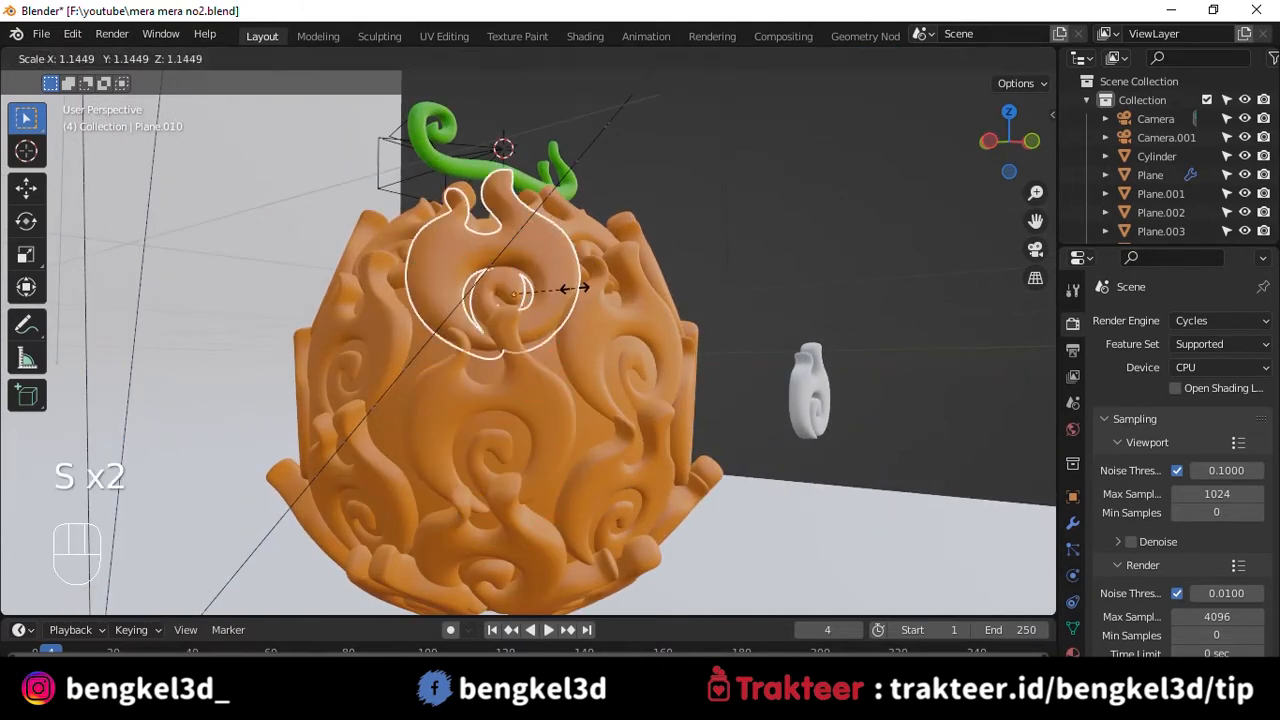
click(576, 289)
- Enlarge further flame pieces around the back of the fruit, including the lower one beside the uncoloured piece, to cover the remaining gaps
middle_drag(455, 350, 570, 350)
click(565, 355)
key(s)
click(600, 370)
alt+shift+drag(604, 380, 610, 290)
click(610, 400)
key(s)
click(628, 392)
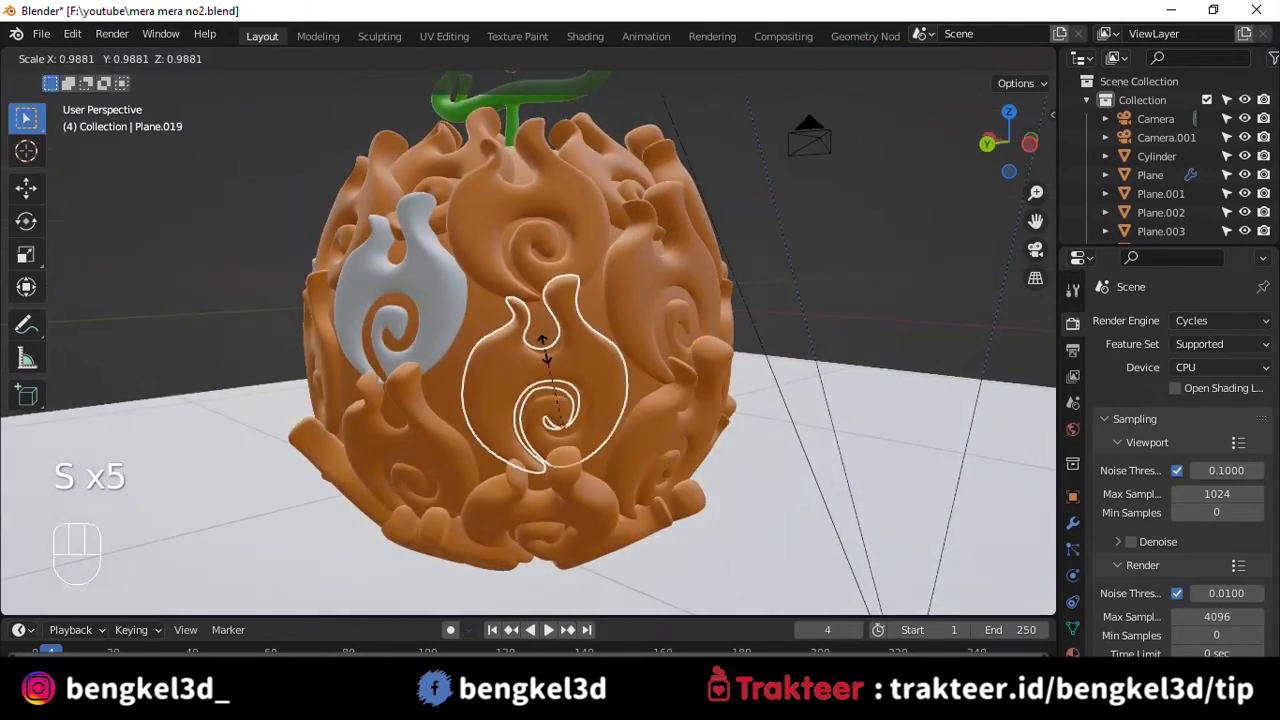
click(566, 330)
- Link the orange material from a neighbouring flame piece to the uncoloured flame piece on the fruit's back
alt+drag(483, 344, 519, 344)
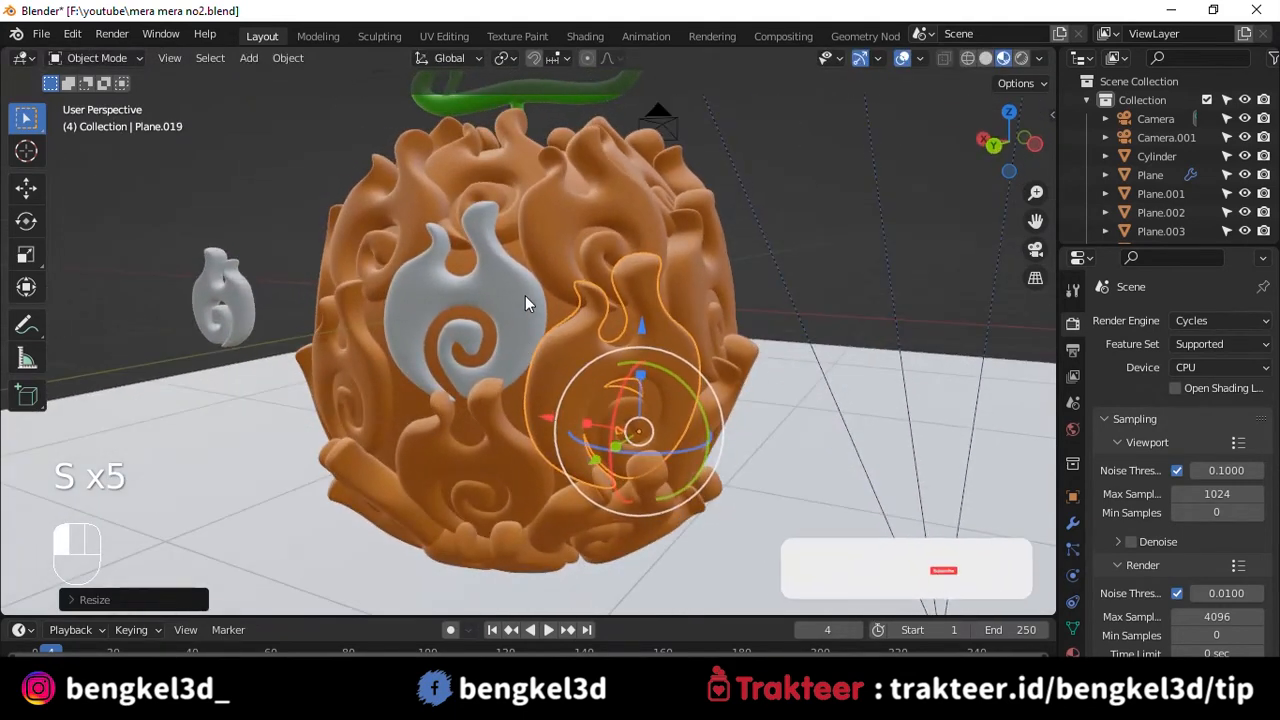
click(525, 295)
shift+click(584, 246)
key(ctrl+l)
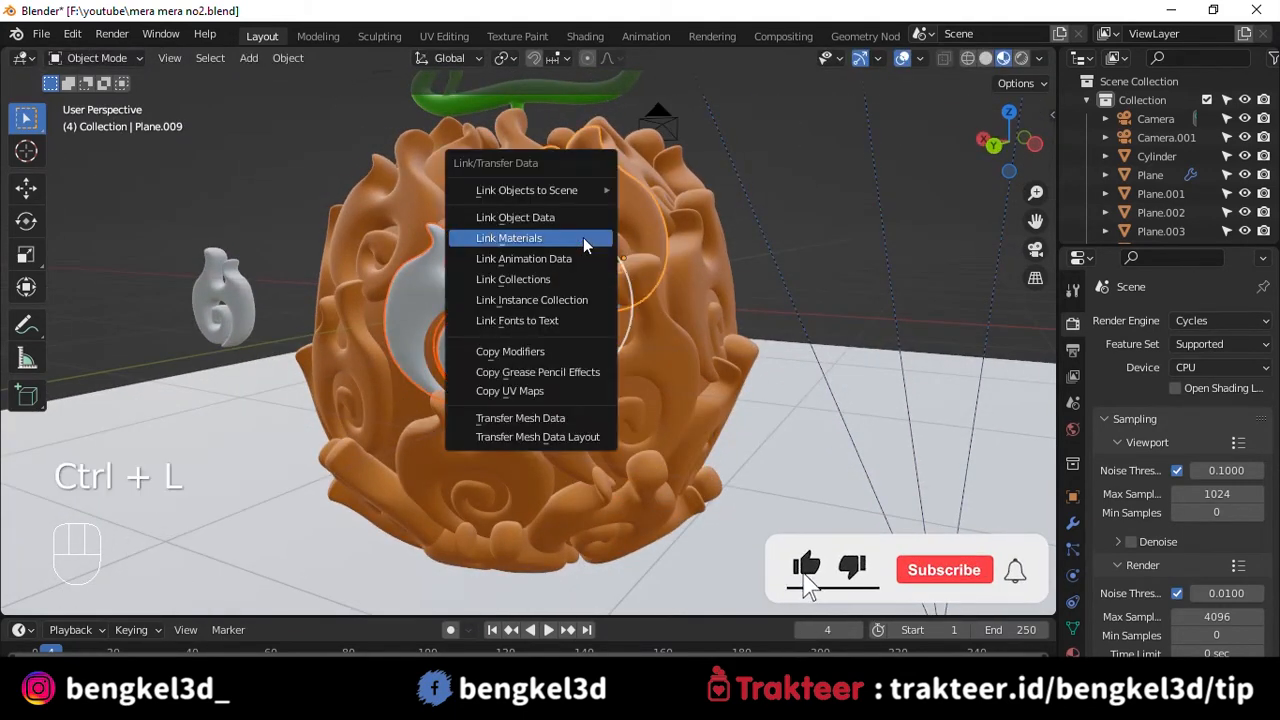
click(582, 242)
- View the scene through the camera, set the Cycles device to GPU Compute, and save the file
alt+drag(580, 253, 720, 278)
key(grave)
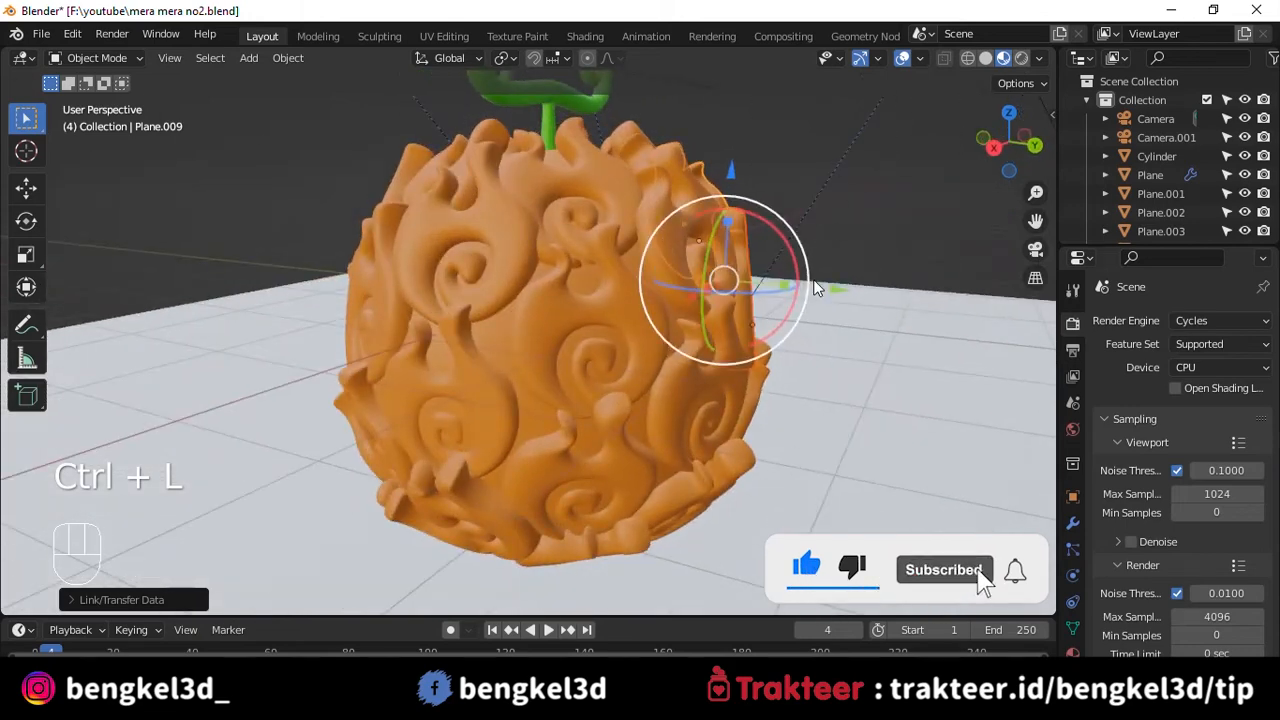
click(747, 217)
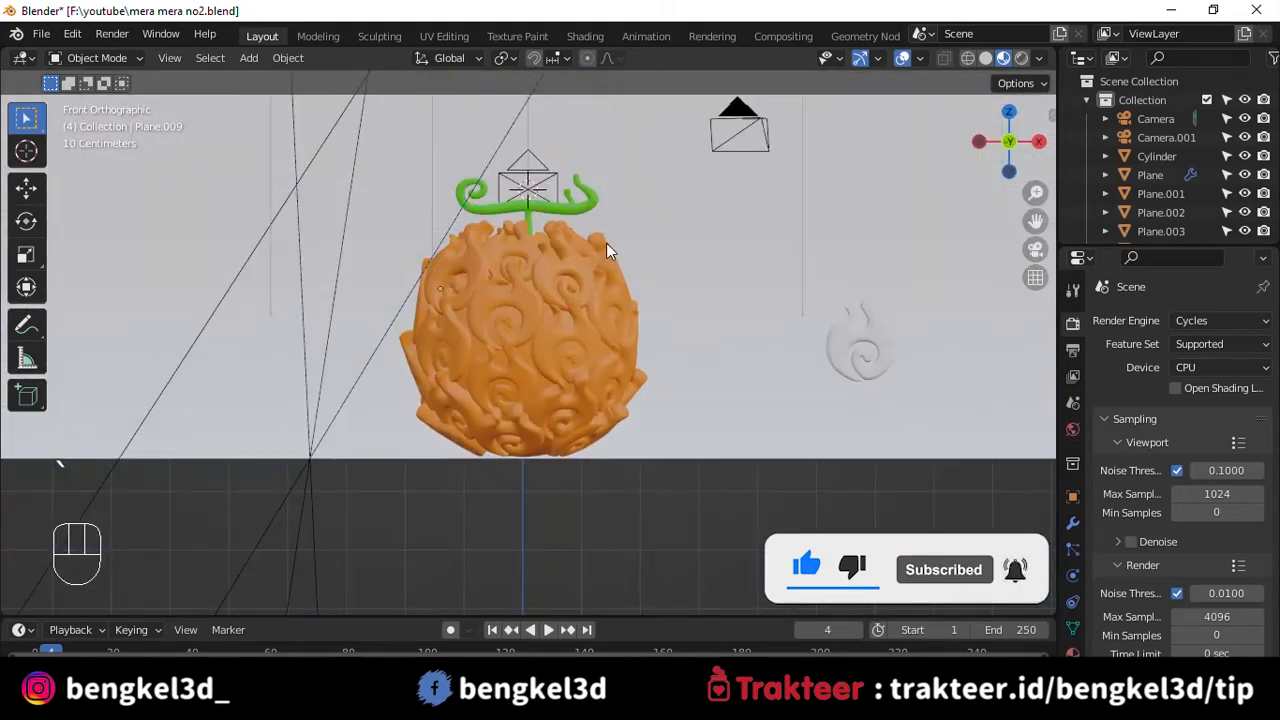
key(KP_0)
scroll(580, 235, down, 5)
key(ctrl+s)
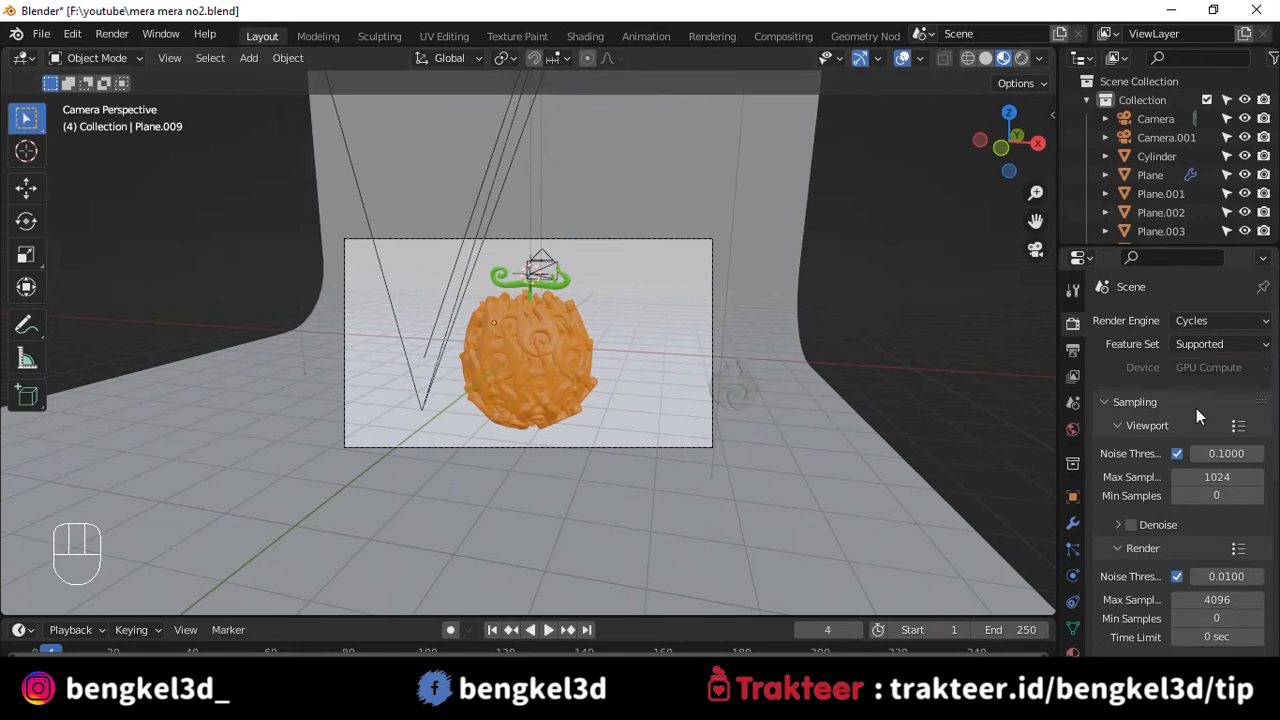
- Set the colour management view transform to Standard with the Very High Contrast look, and save the file
scroll(1127, 517, down, 10)
click(1187, 577)
click(1200, 535)
click(1215, 556)
click(1183, 527)
scroll(763, 437, up, 4)
scroll(763, 437, down, 5)
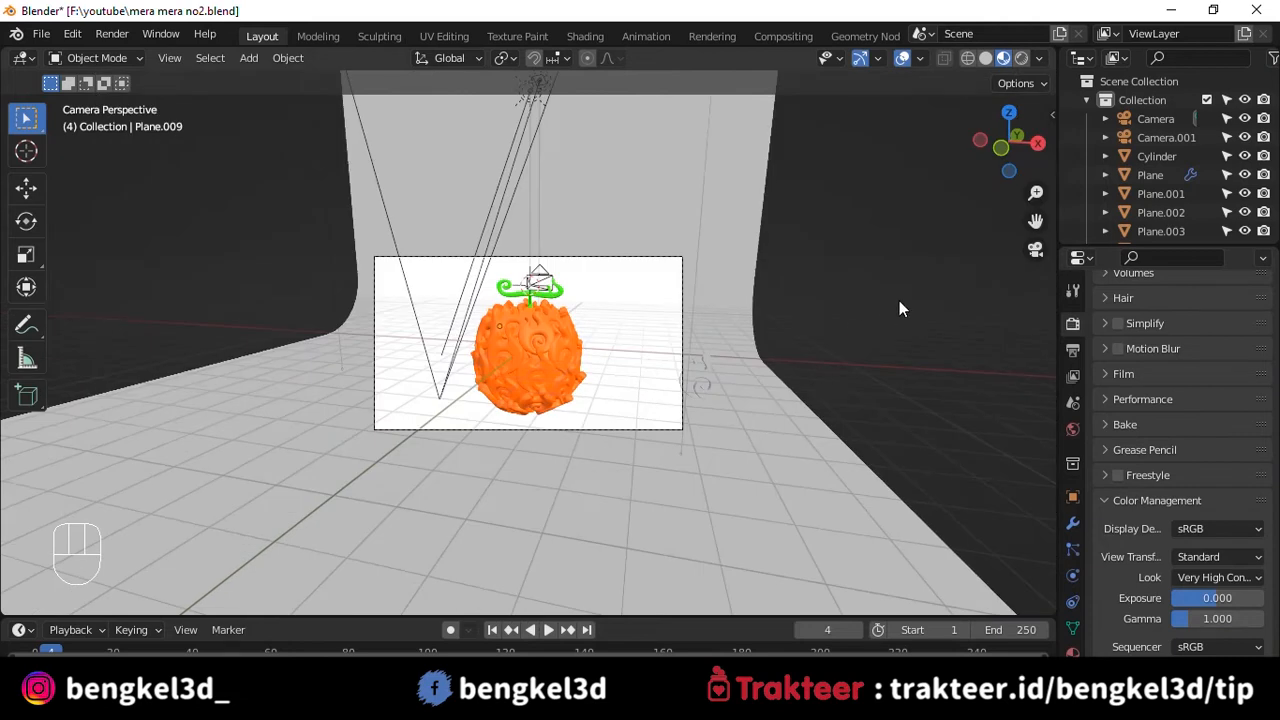
scroll(865, 327, up, 4)
key(ctrl+s)
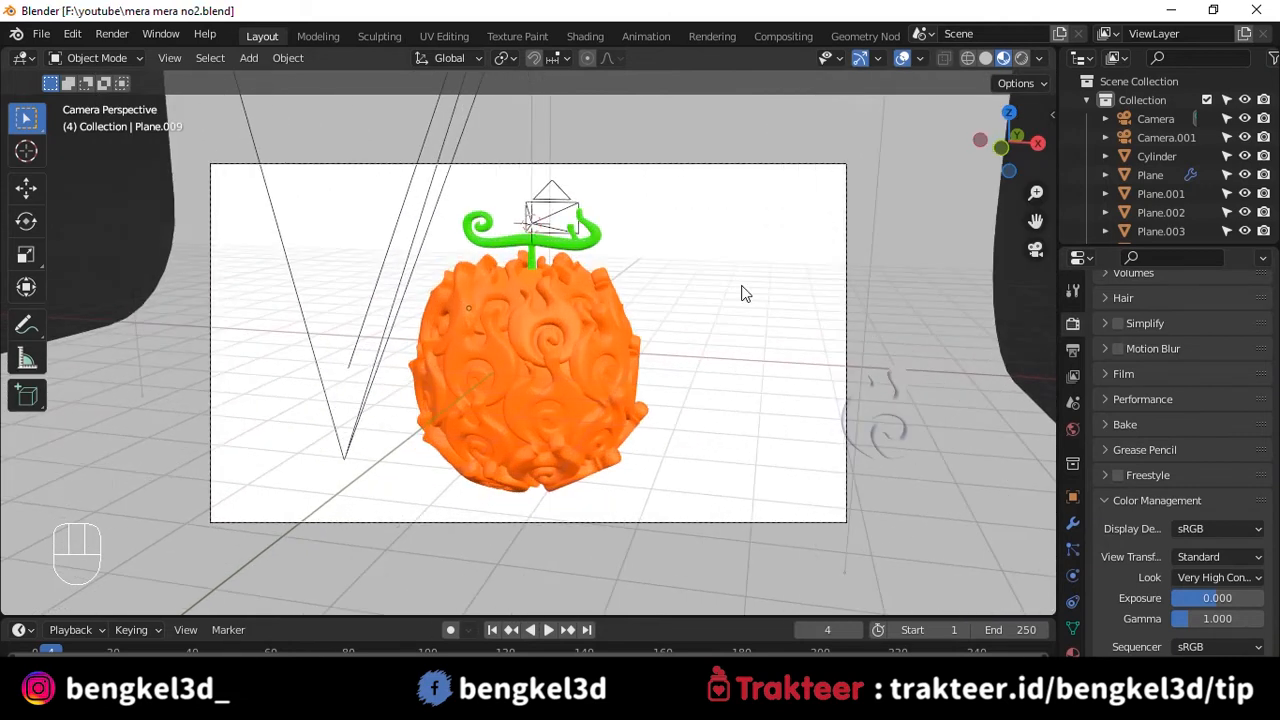
- Set the roughness of the material on the fruit's base sphere to 0.688
middle_drag(573, 320, 584, 331)
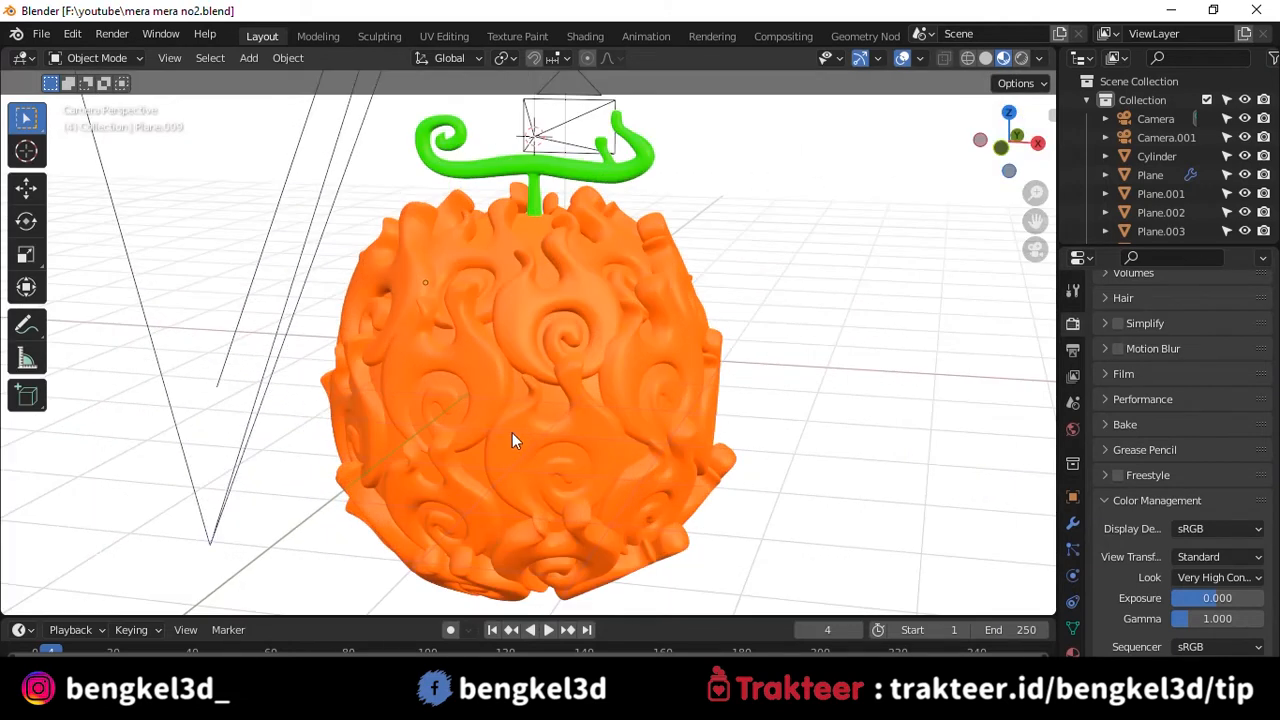
click(476, 460)
click(1072, 651)
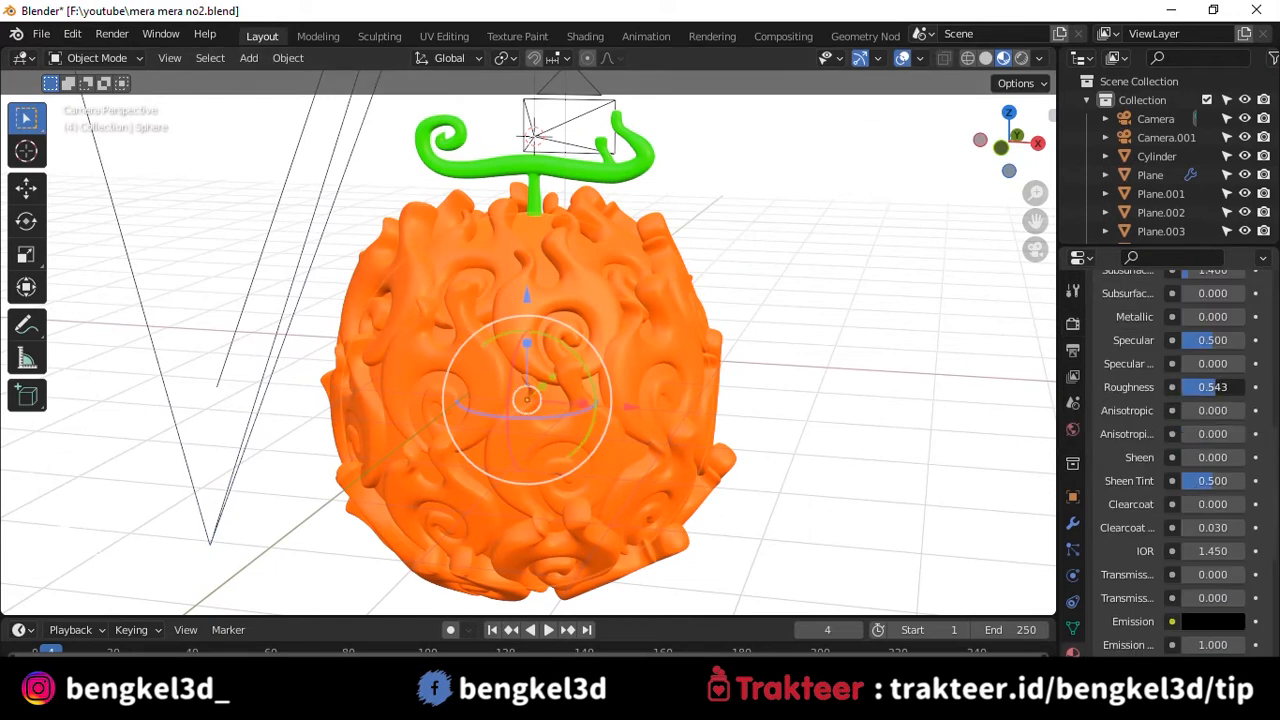
drag(1215, 387, 1232, 387)
scroll(762, 336, down, 3)
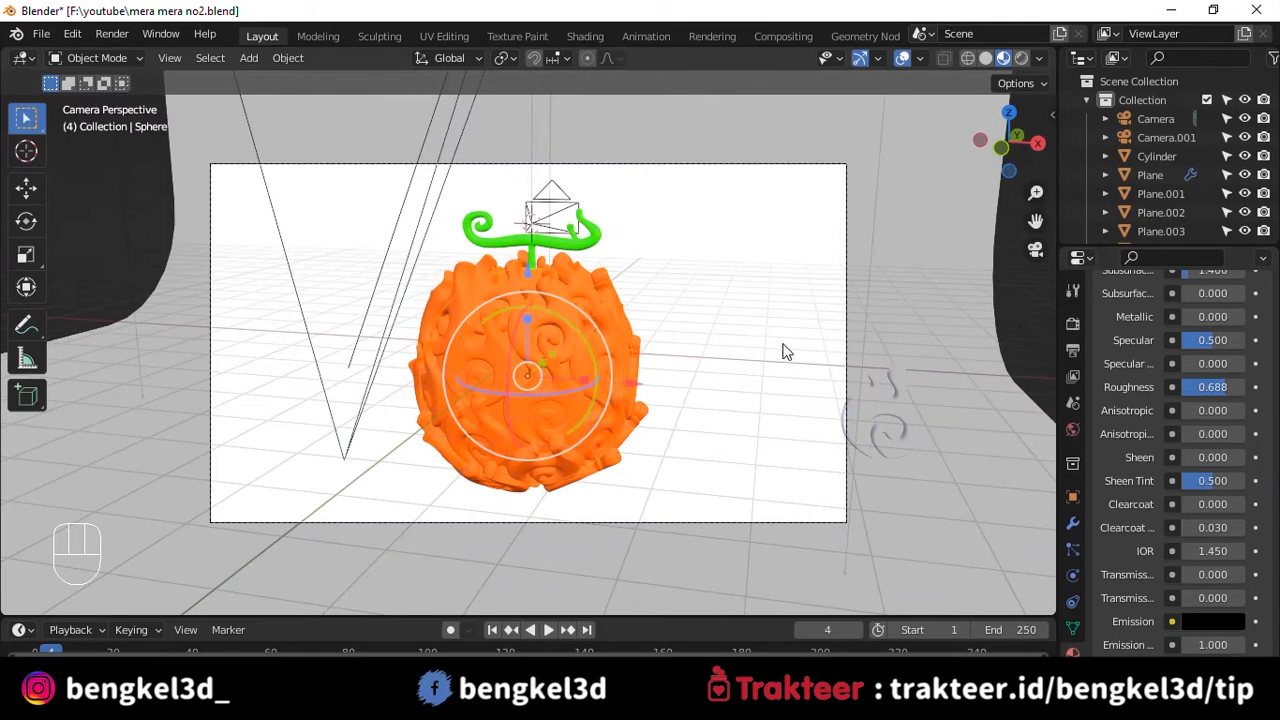
- Undo the last change, save the file, and render the camera view to inspect the fruit
key(ctrl+z)
key(ctrl+s)
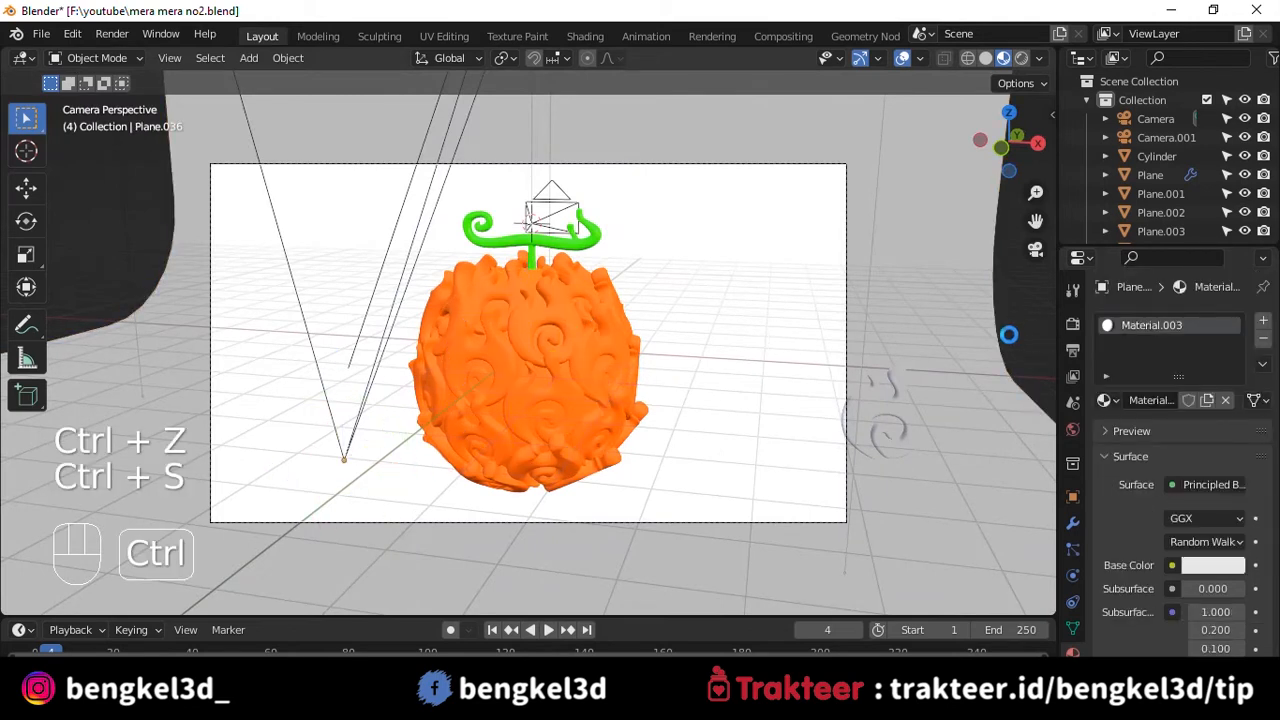
key(F12)
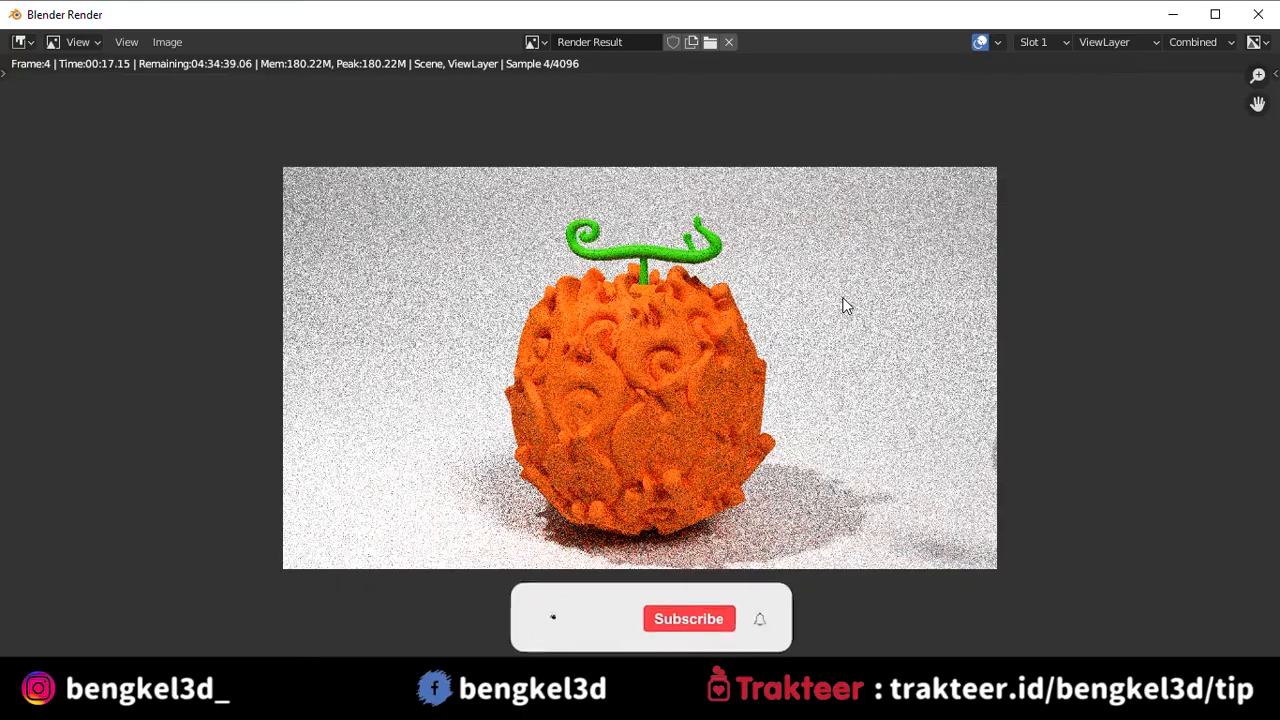
scroll(820, 290, up, 6)
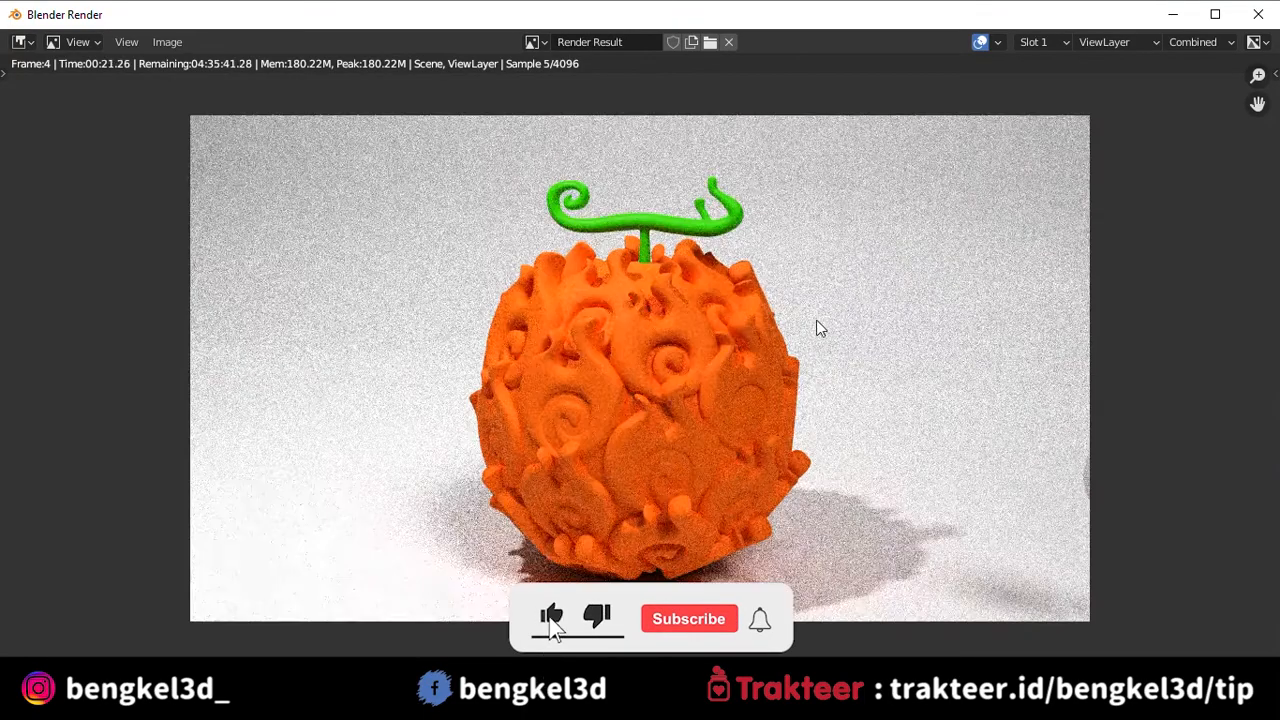
scroll(714, 333, down, 6)
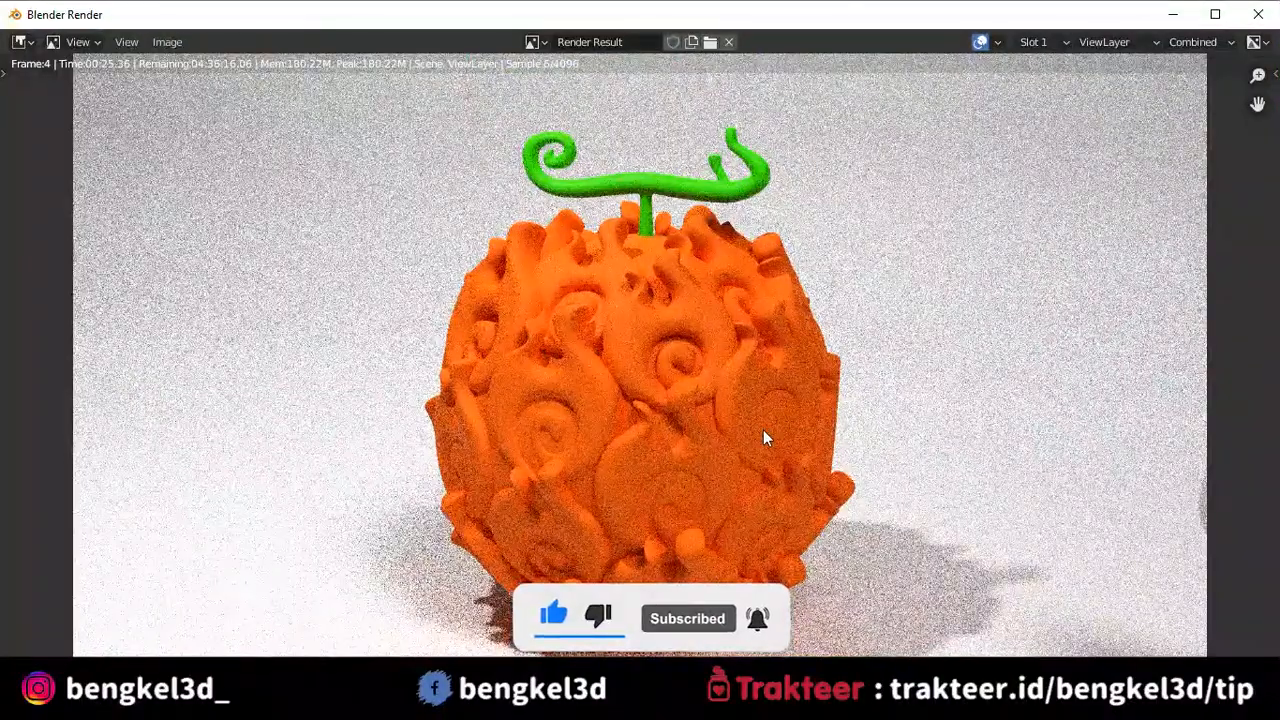
scroll(763, 430, up, 3)
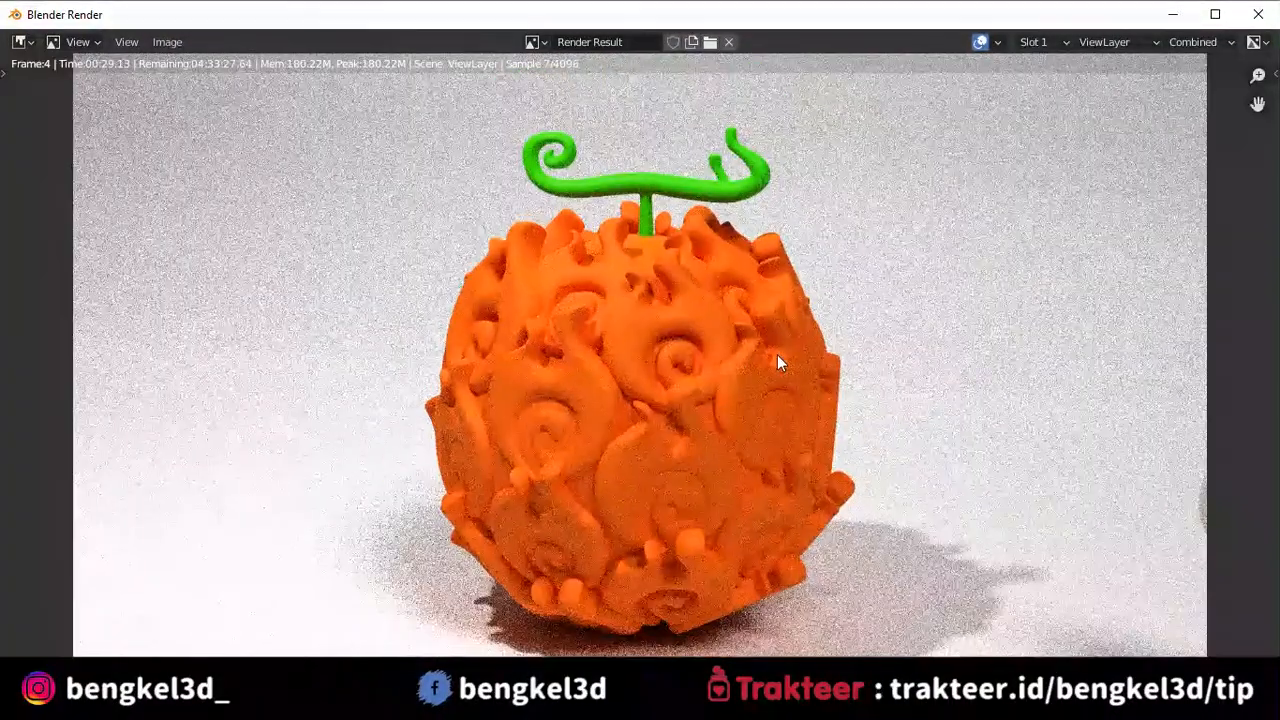